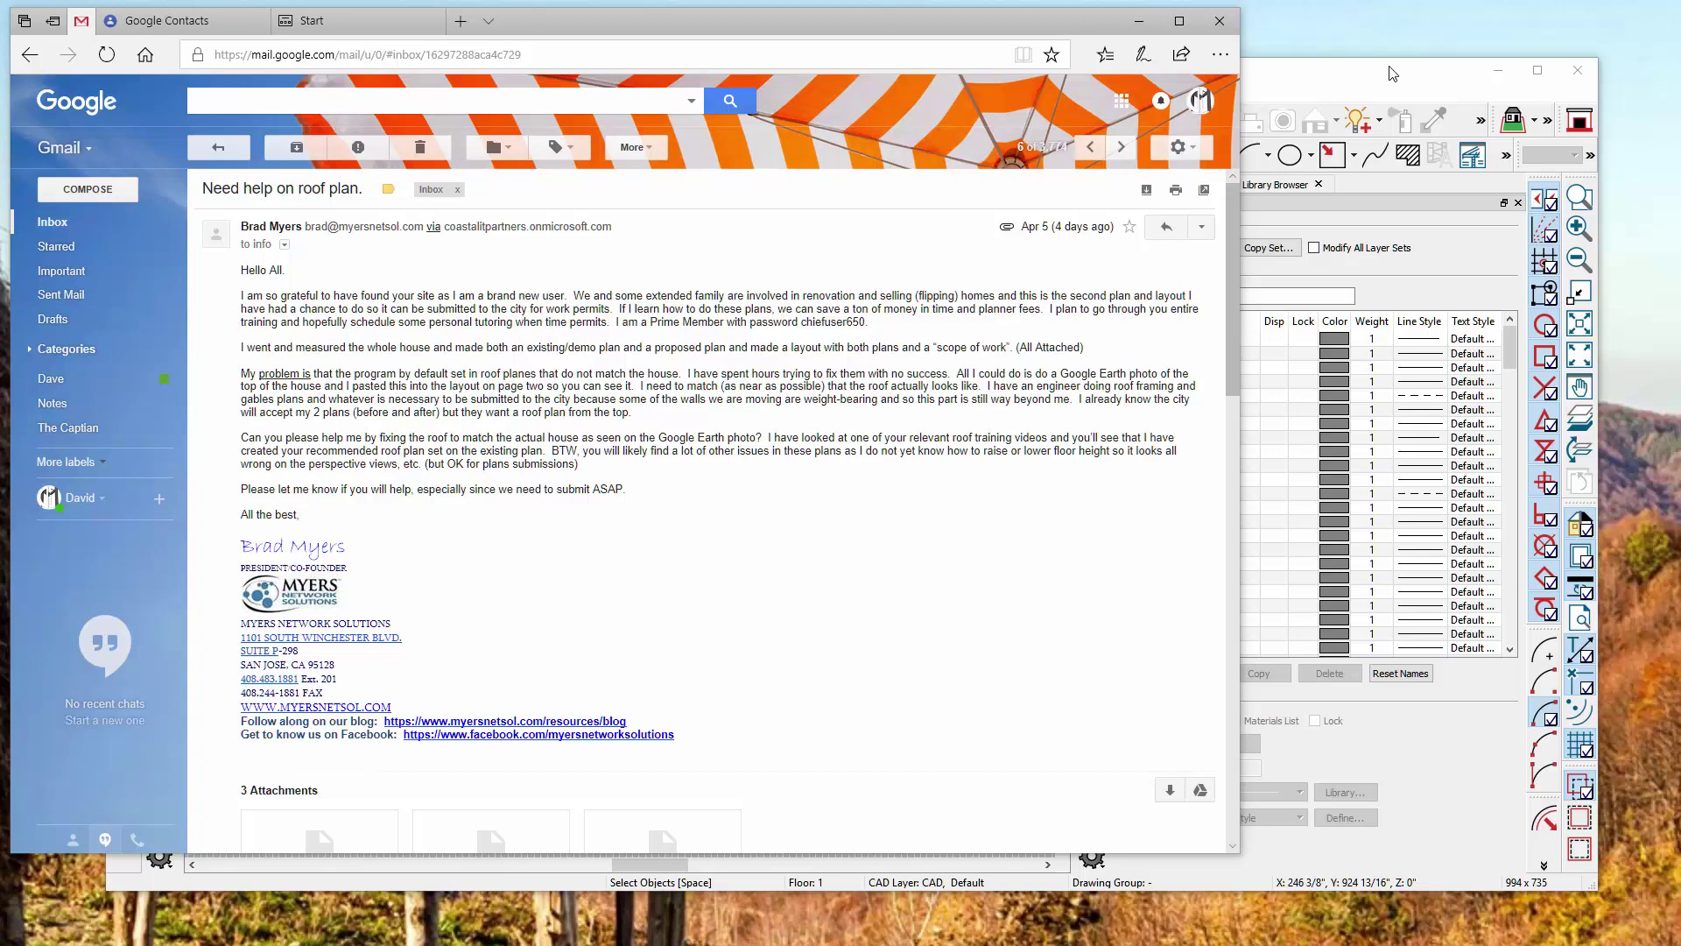
- Bring the Chief Architect floor plan window in front of Gmail and move it up and left
left_click(1392, 73)
left_click_drag(1300, 69, 1192, 7)
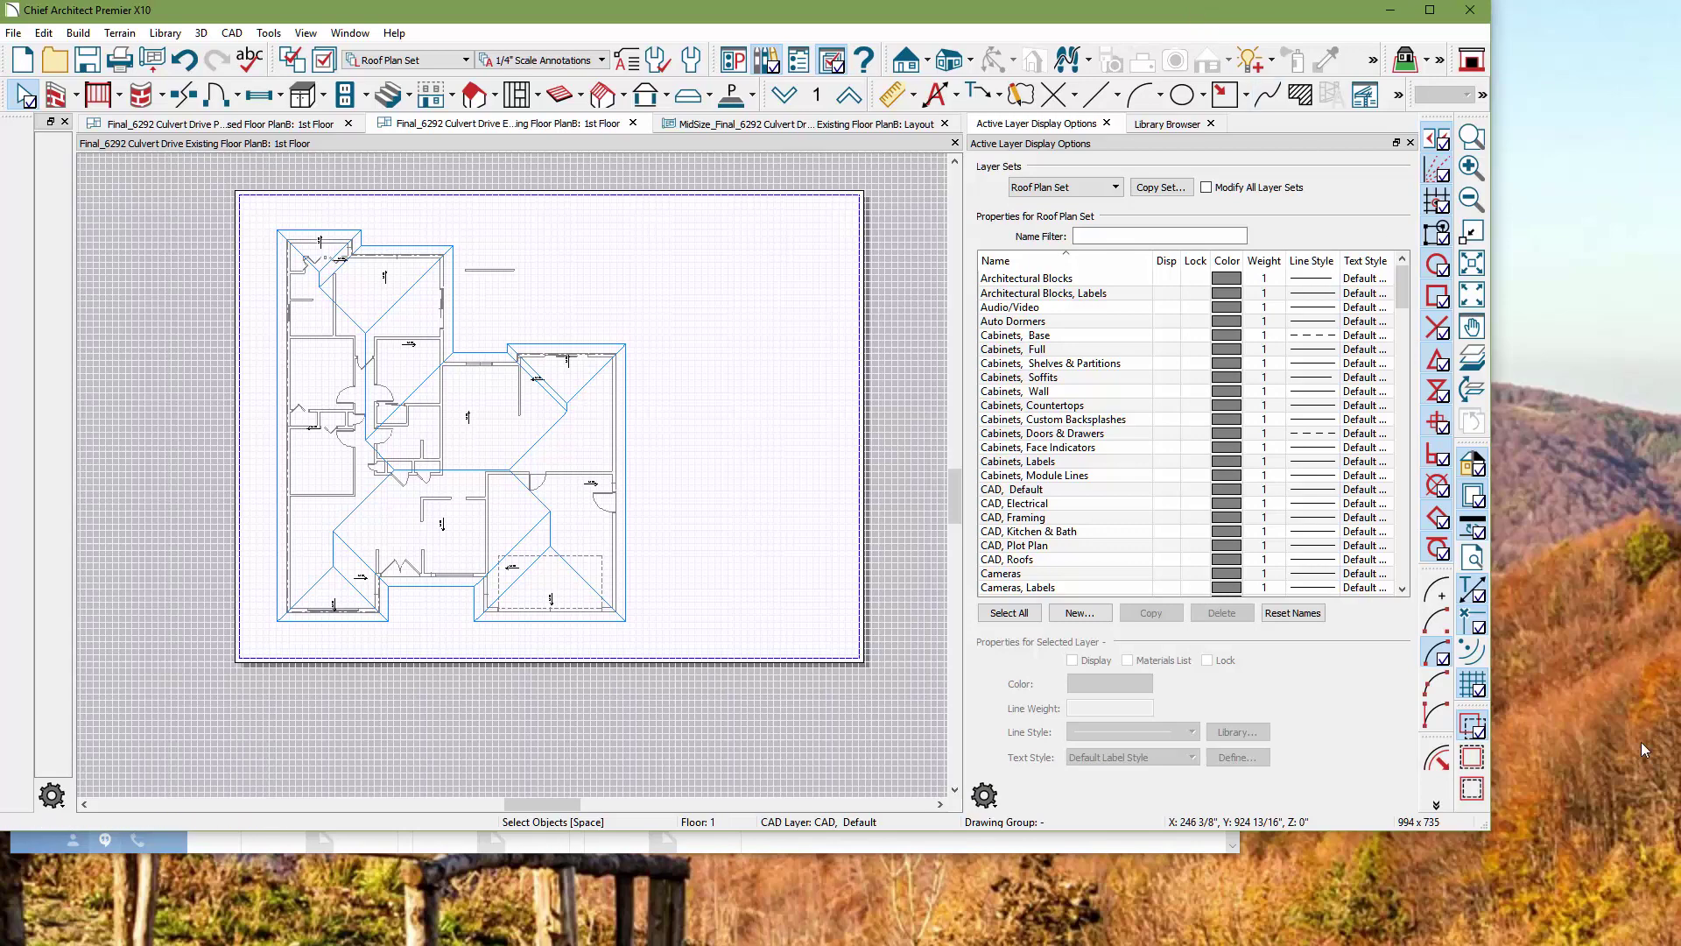
- Expand the plan window to full screen and place the house's aerial map over it for reference
left_click_drag(1493, 825, 1672, 934)
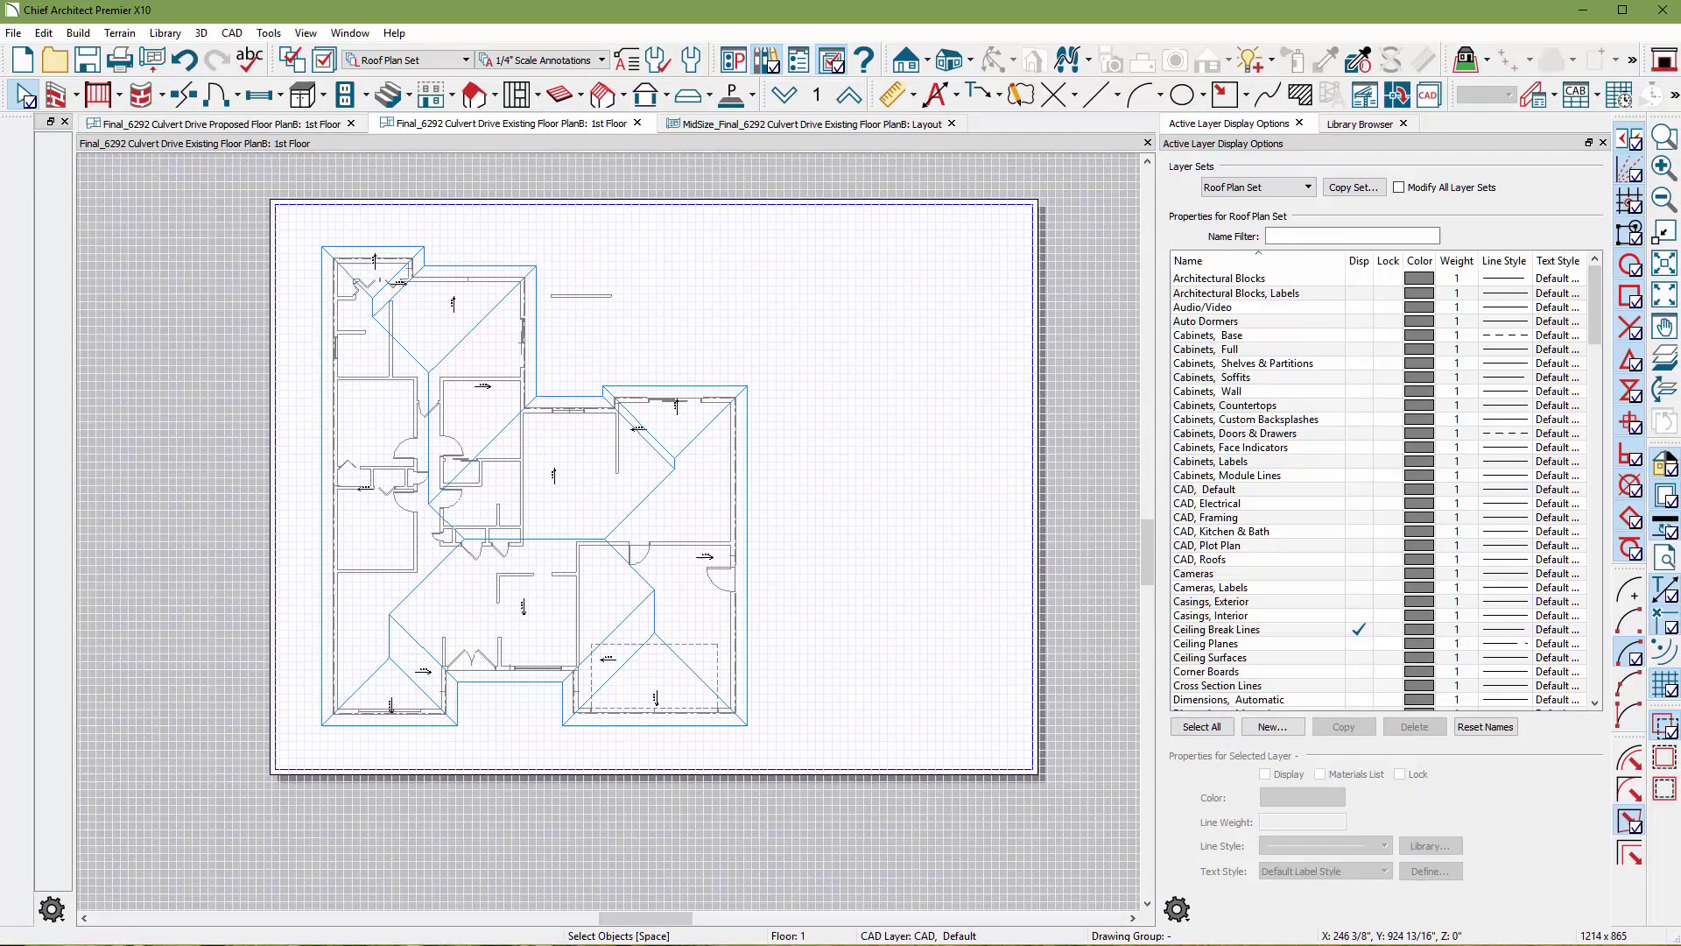
left_click_drag(1677, 219, 504, 121)
scroll(398, 547, "down", 2)
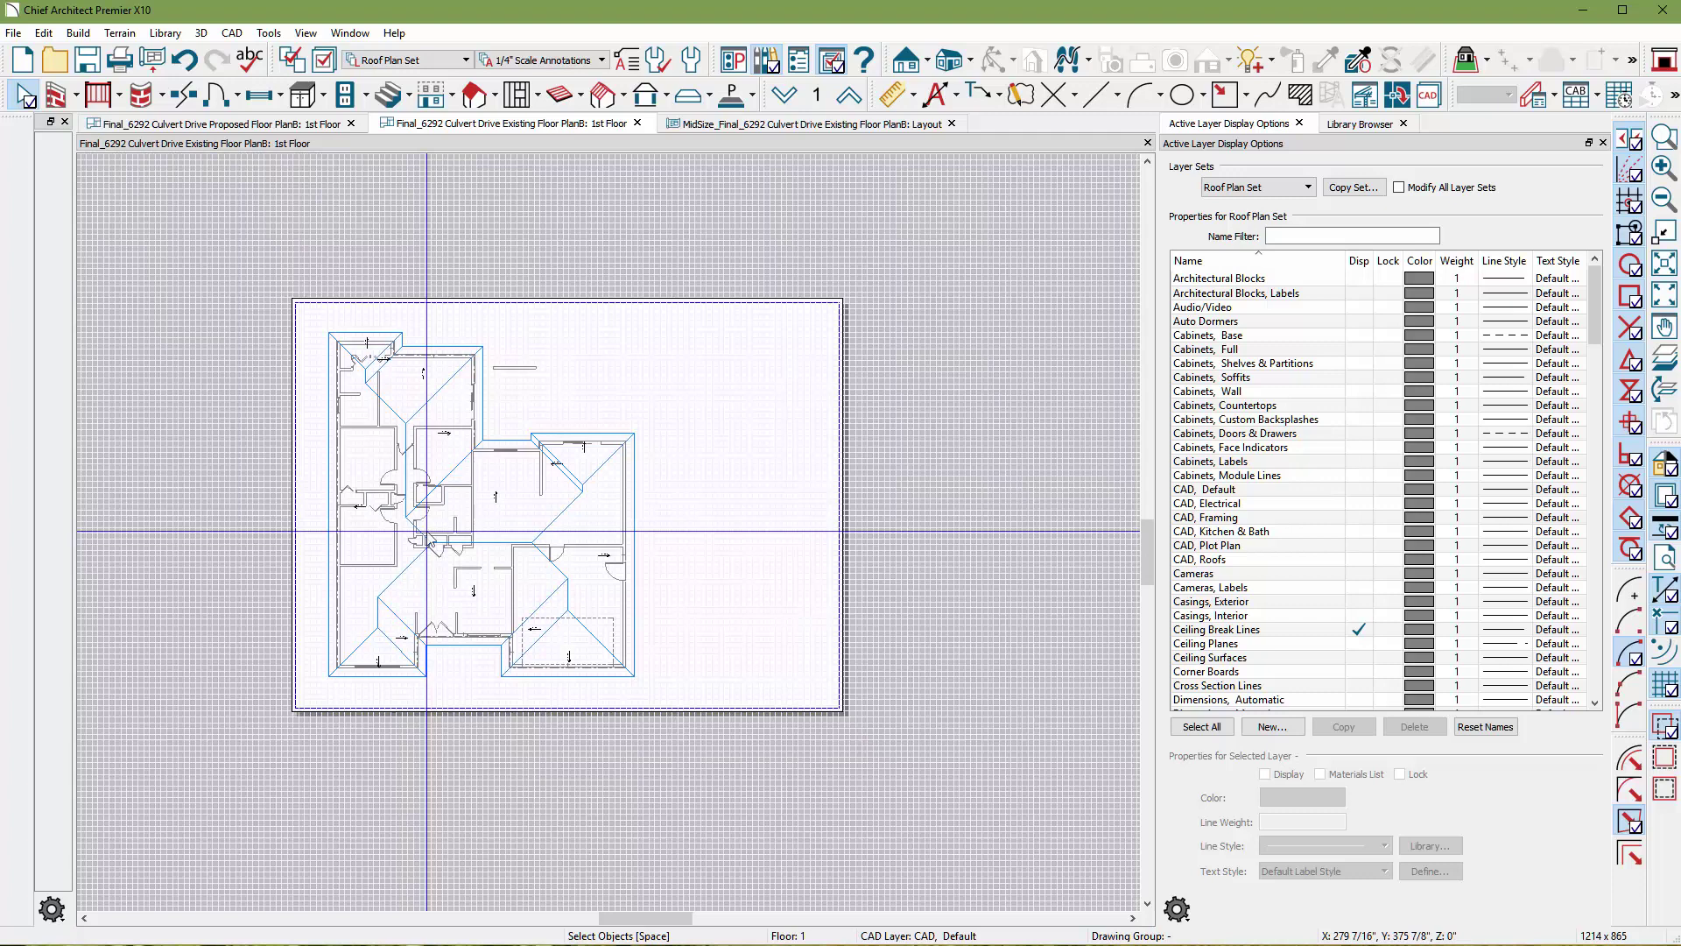
scroll(539, 477, "up", 1)
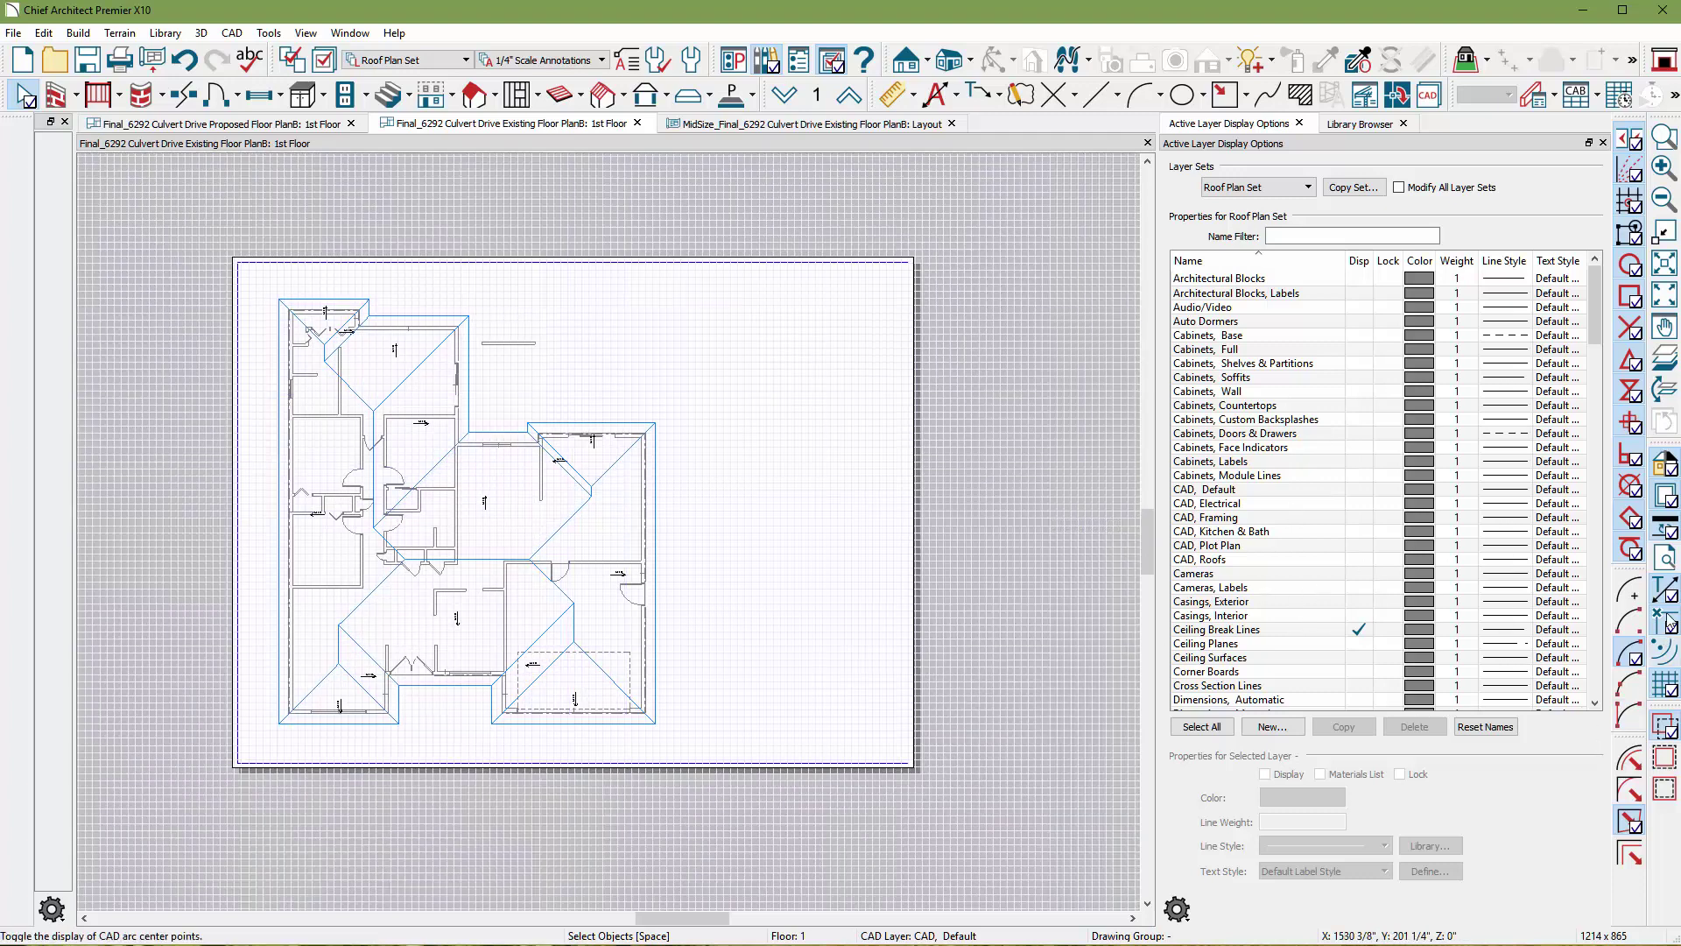
left_click(1665, 501)
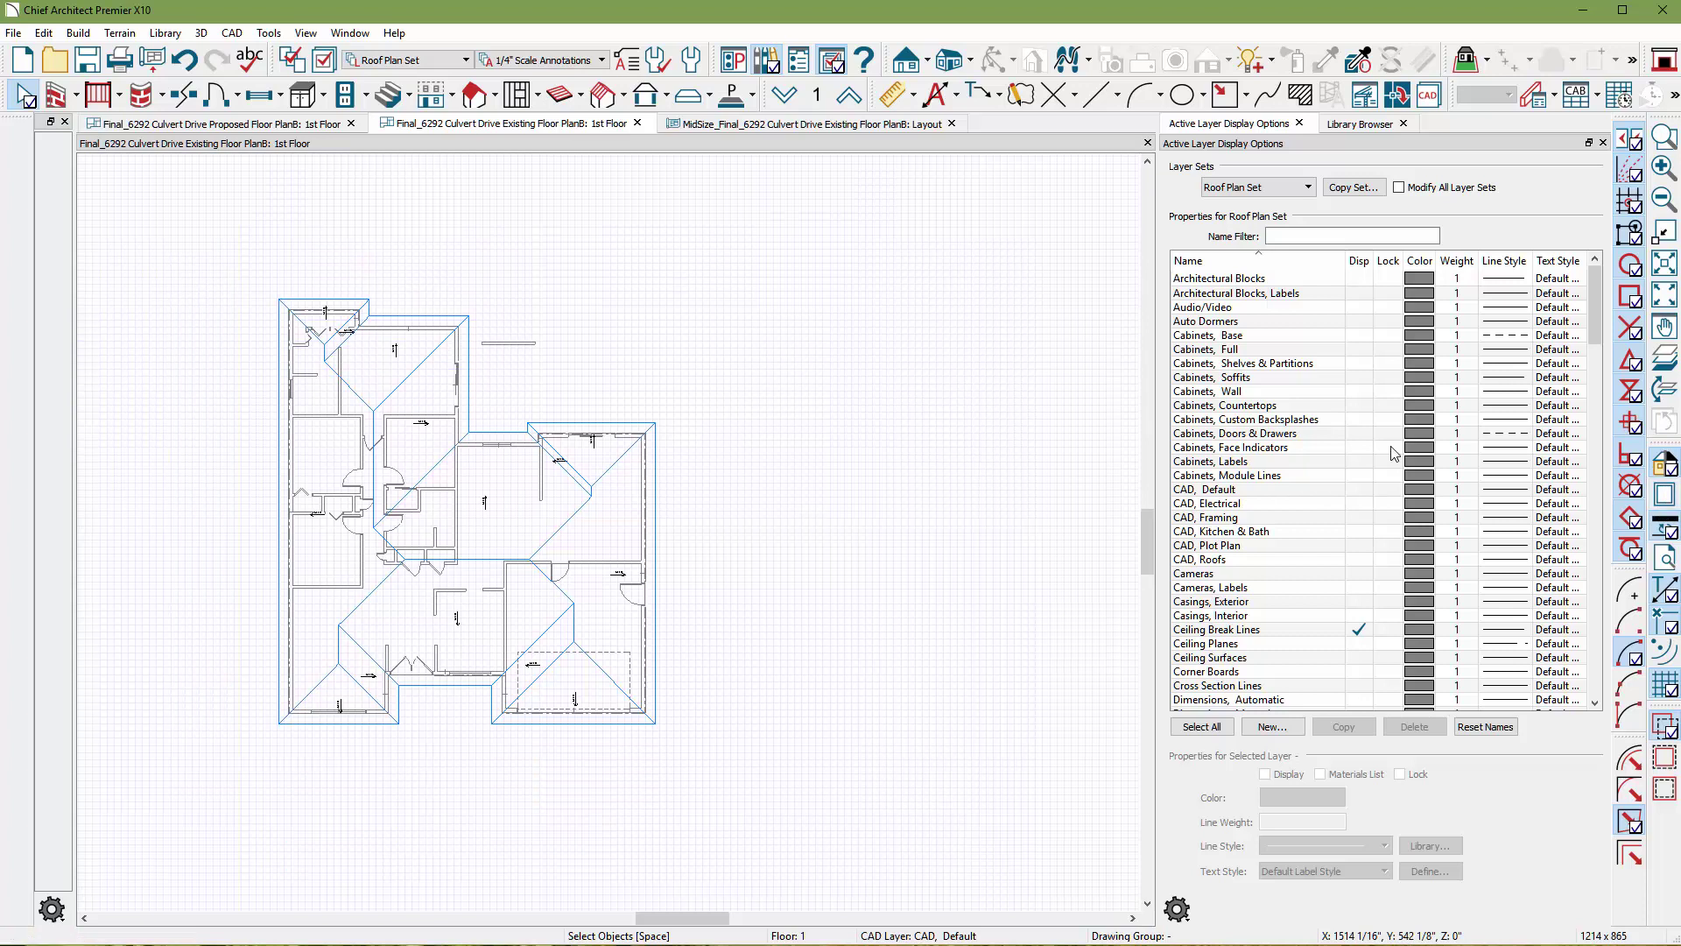
scroll(185, 426, "up", 2)
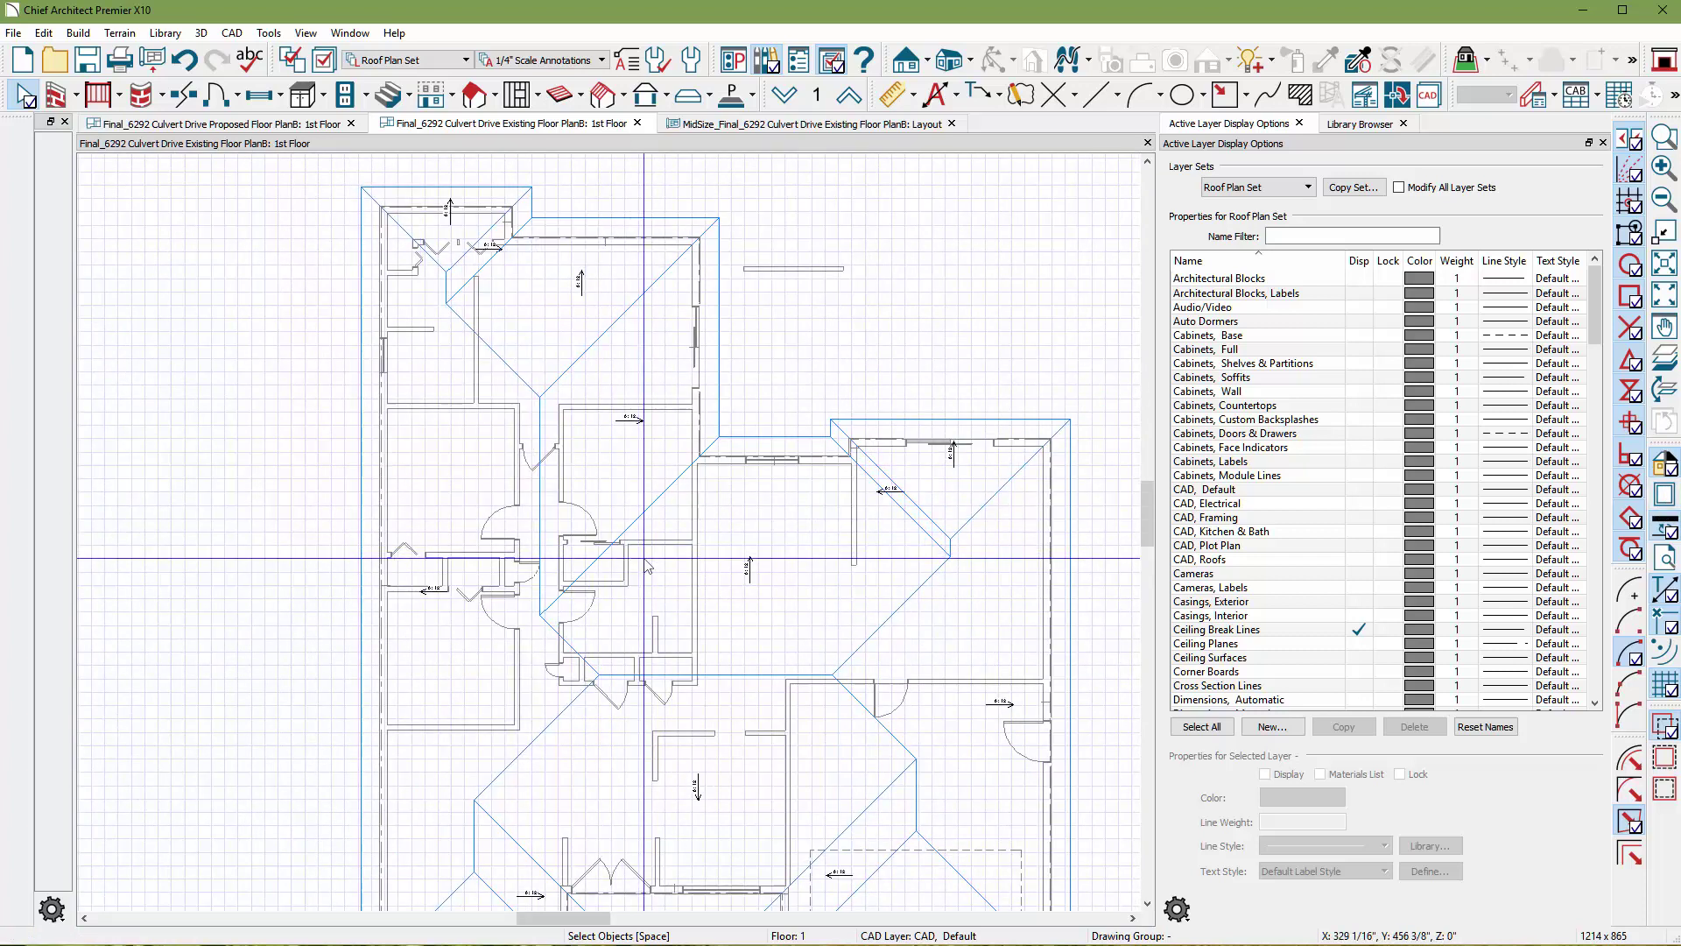
scroll(646, 565, "down", 2)
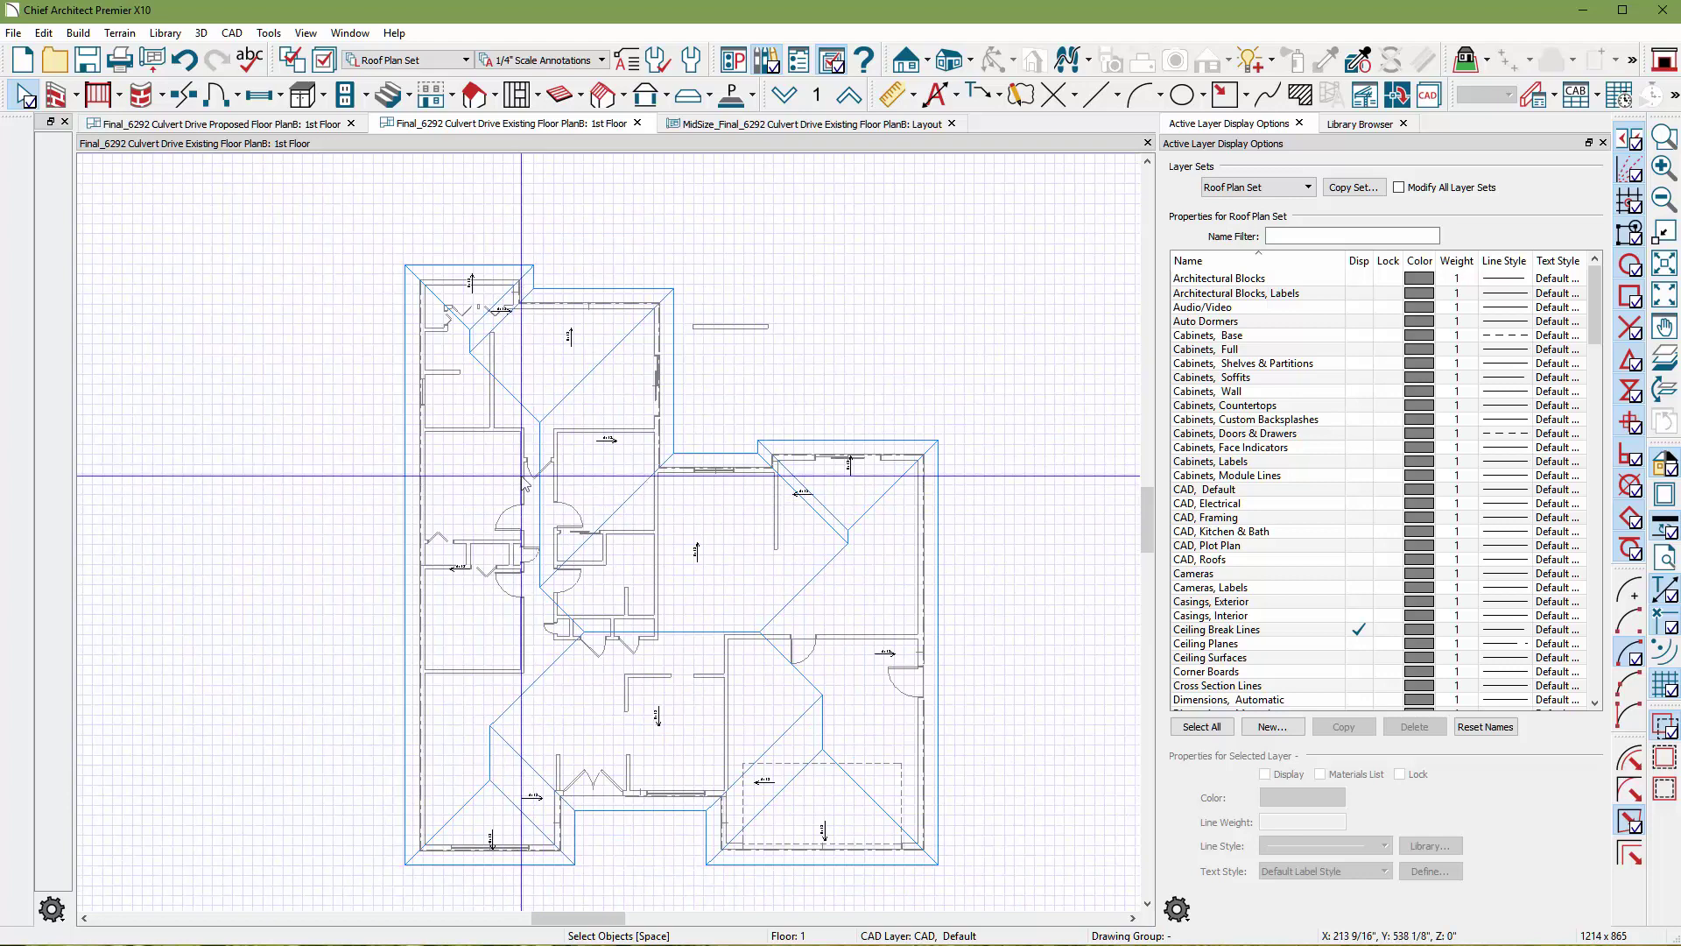
scroll(501, 419, "up", 1)
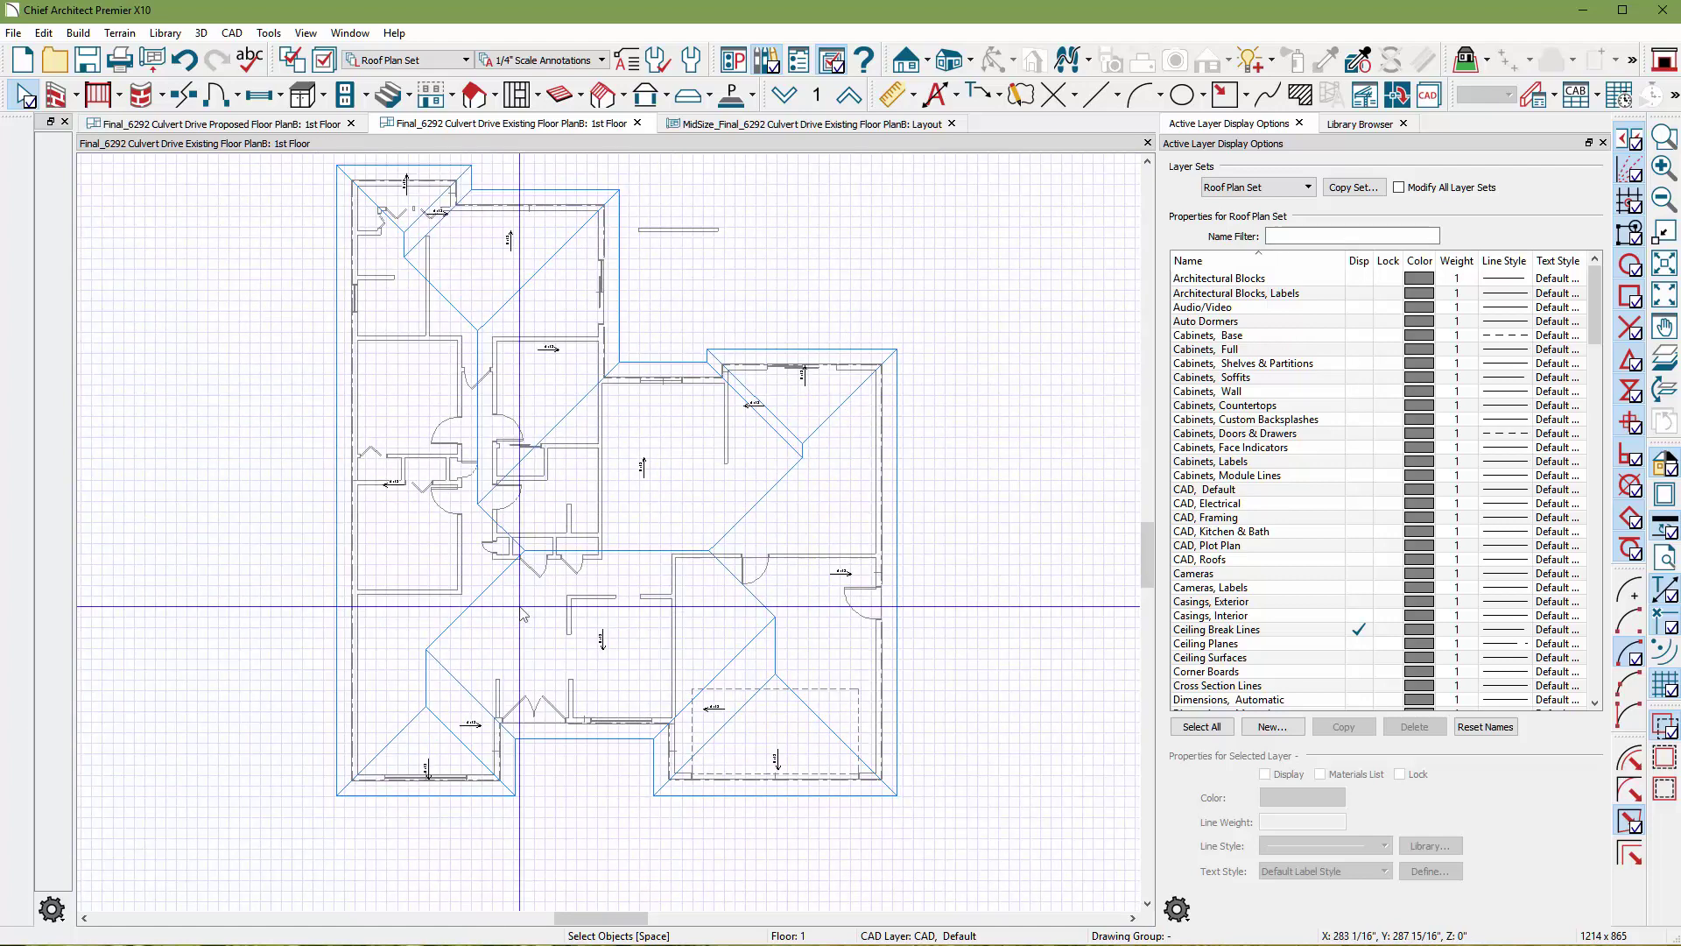
scroll(394, 333, "down", 2)
scroll(446, 315, "up", 2)
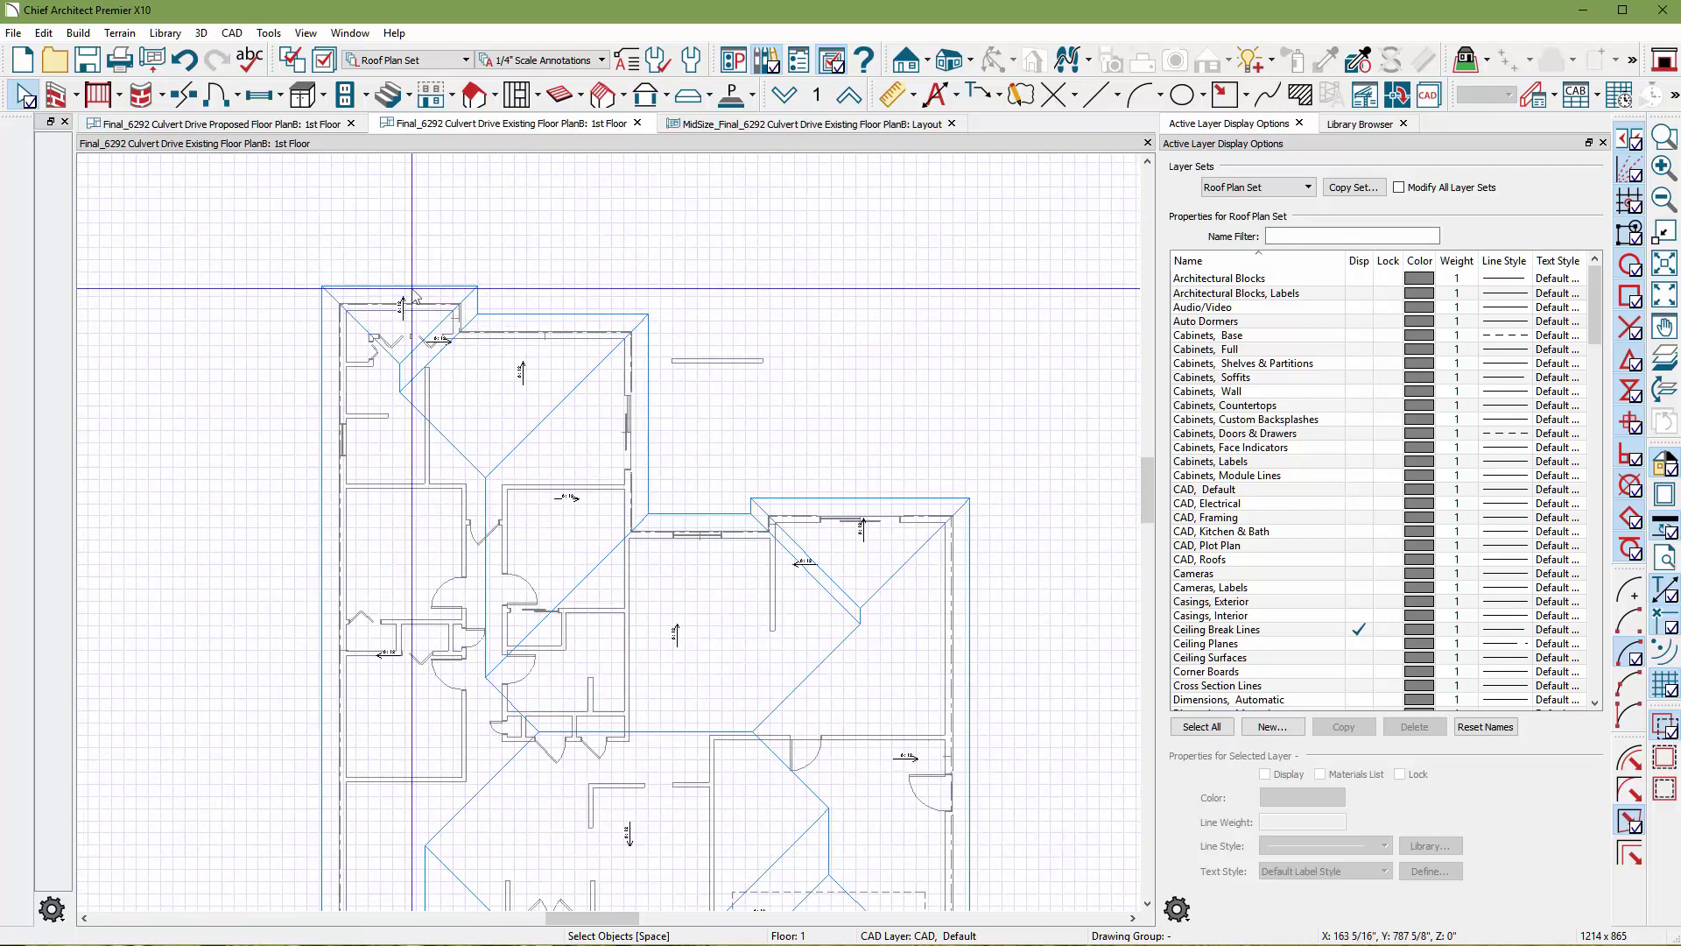
scroll(430, 289, "down", 1)
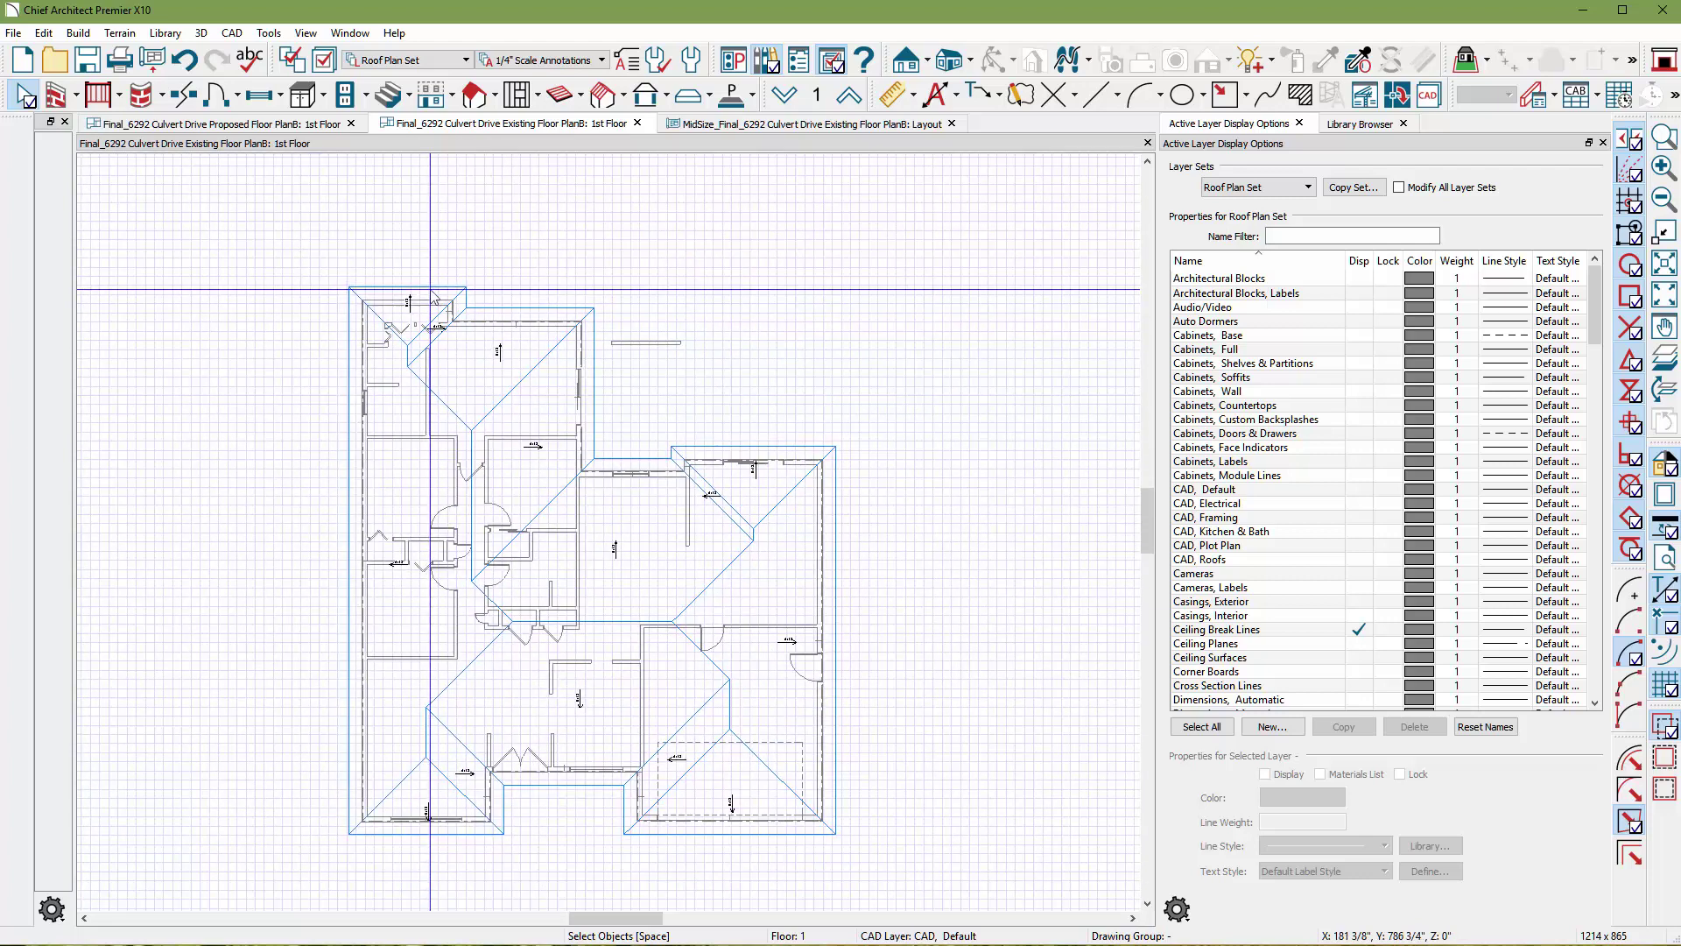
scroll(681, 477, "up", 3)
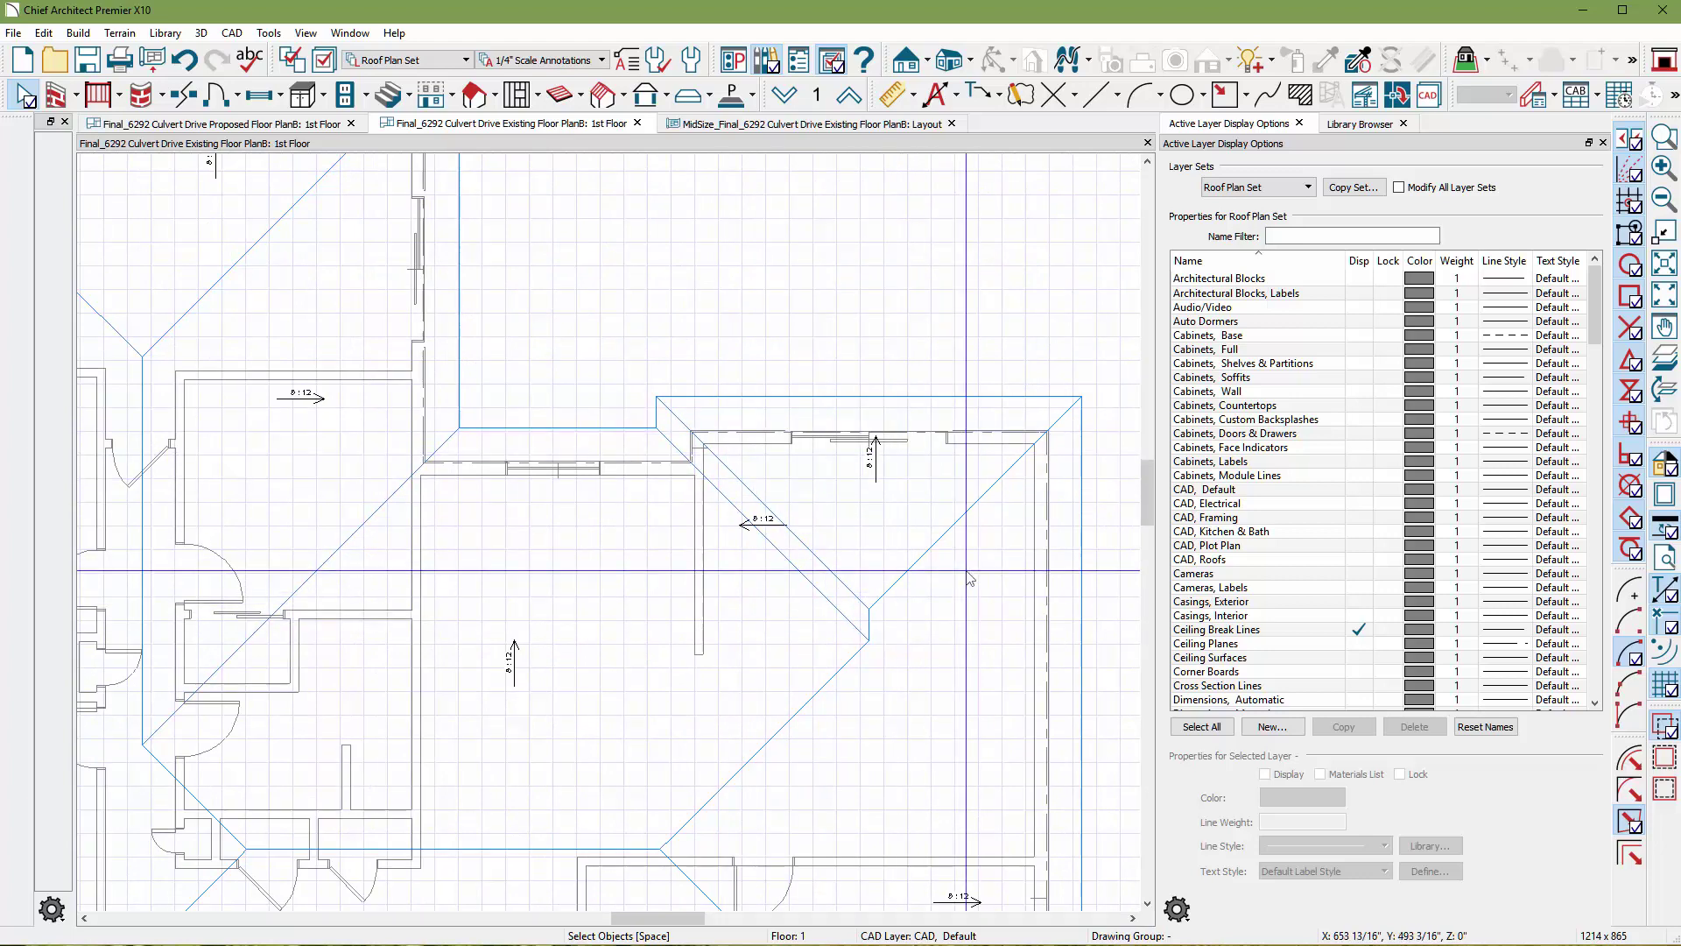
scroll(865, 491, "down", 2)
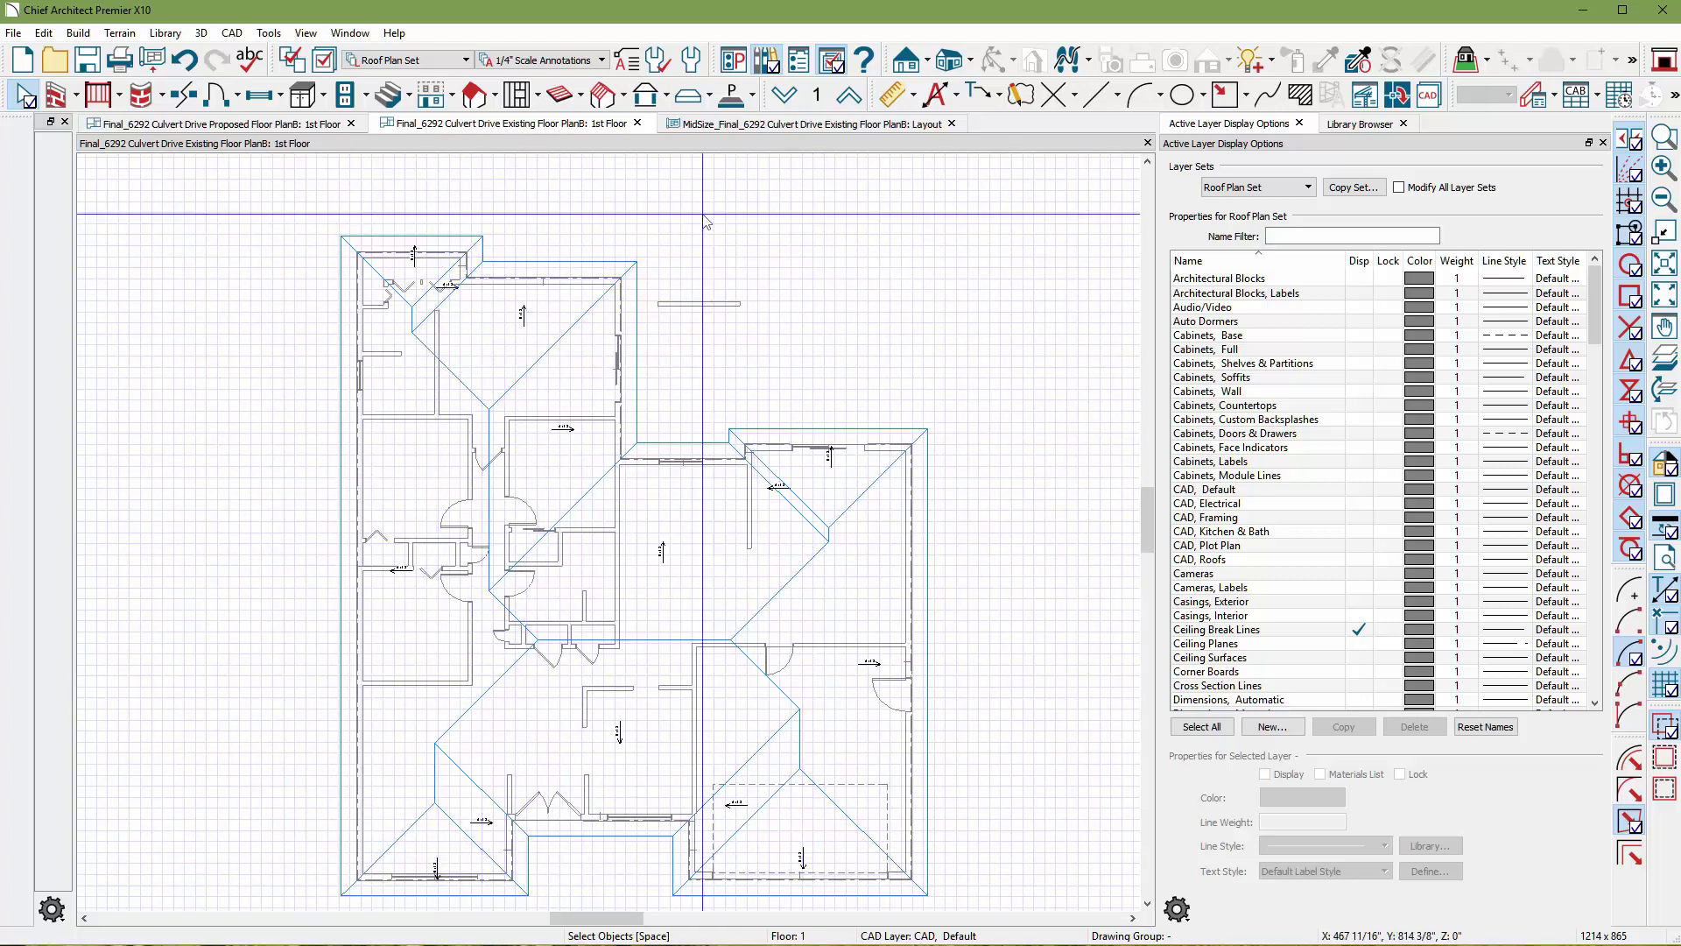
- Enable Make Roof Baseline Polylines in the Build Roof defaults, then switch to the aerial map
left_click(477, 98)
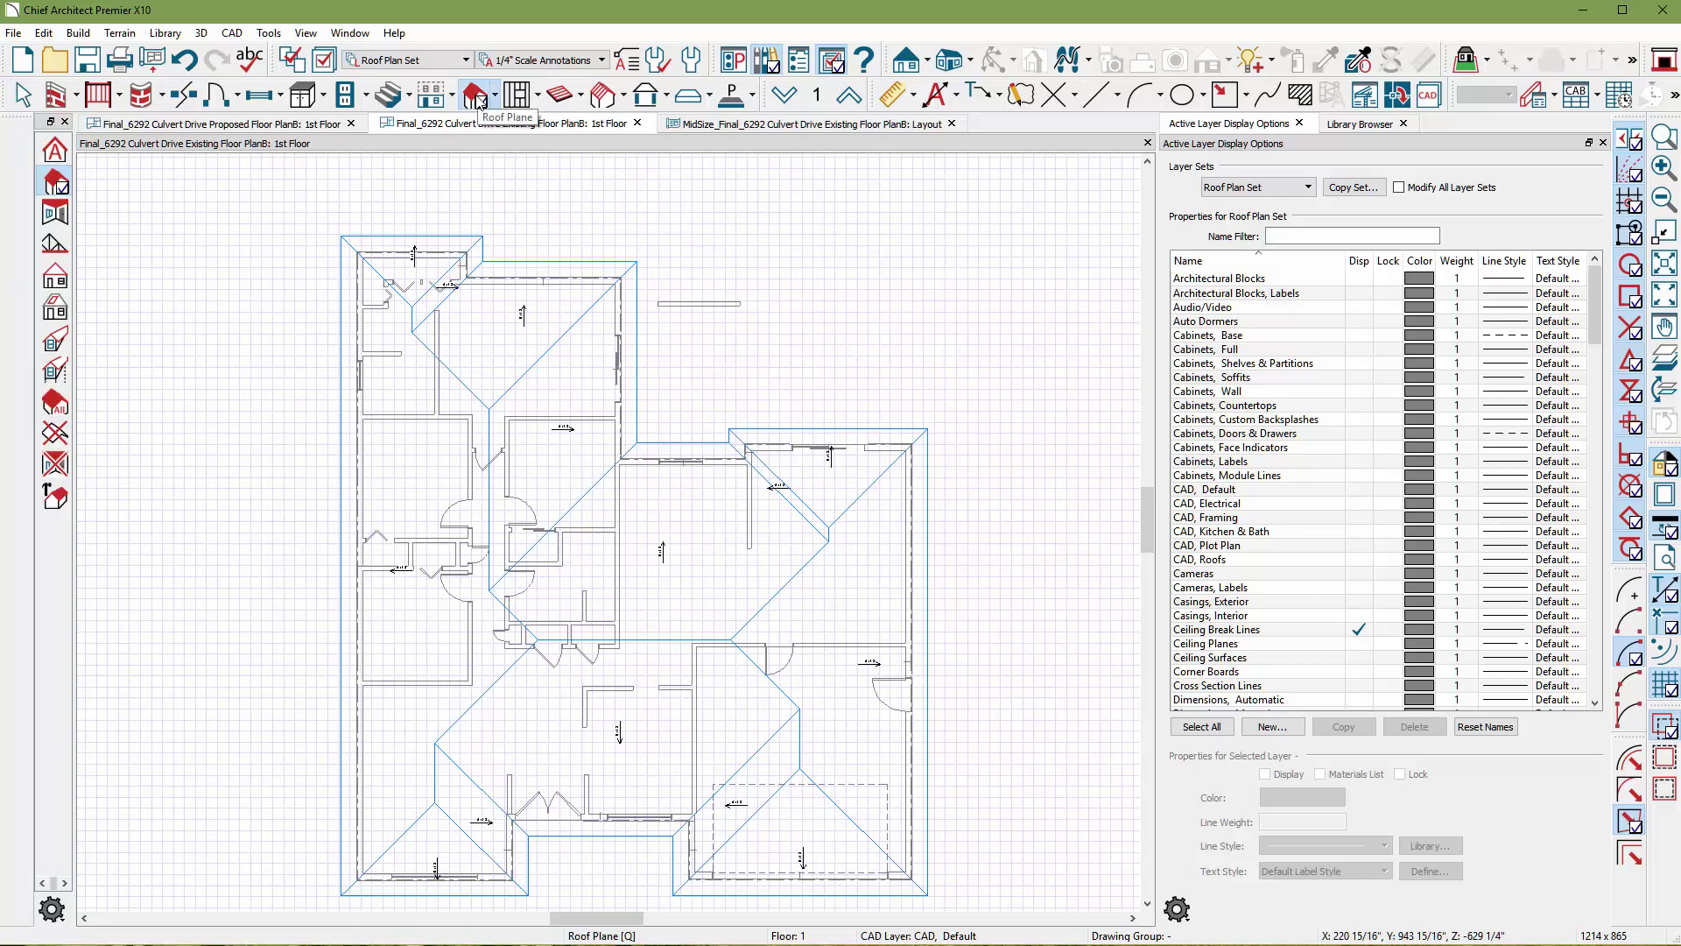
double_click(477, 98)
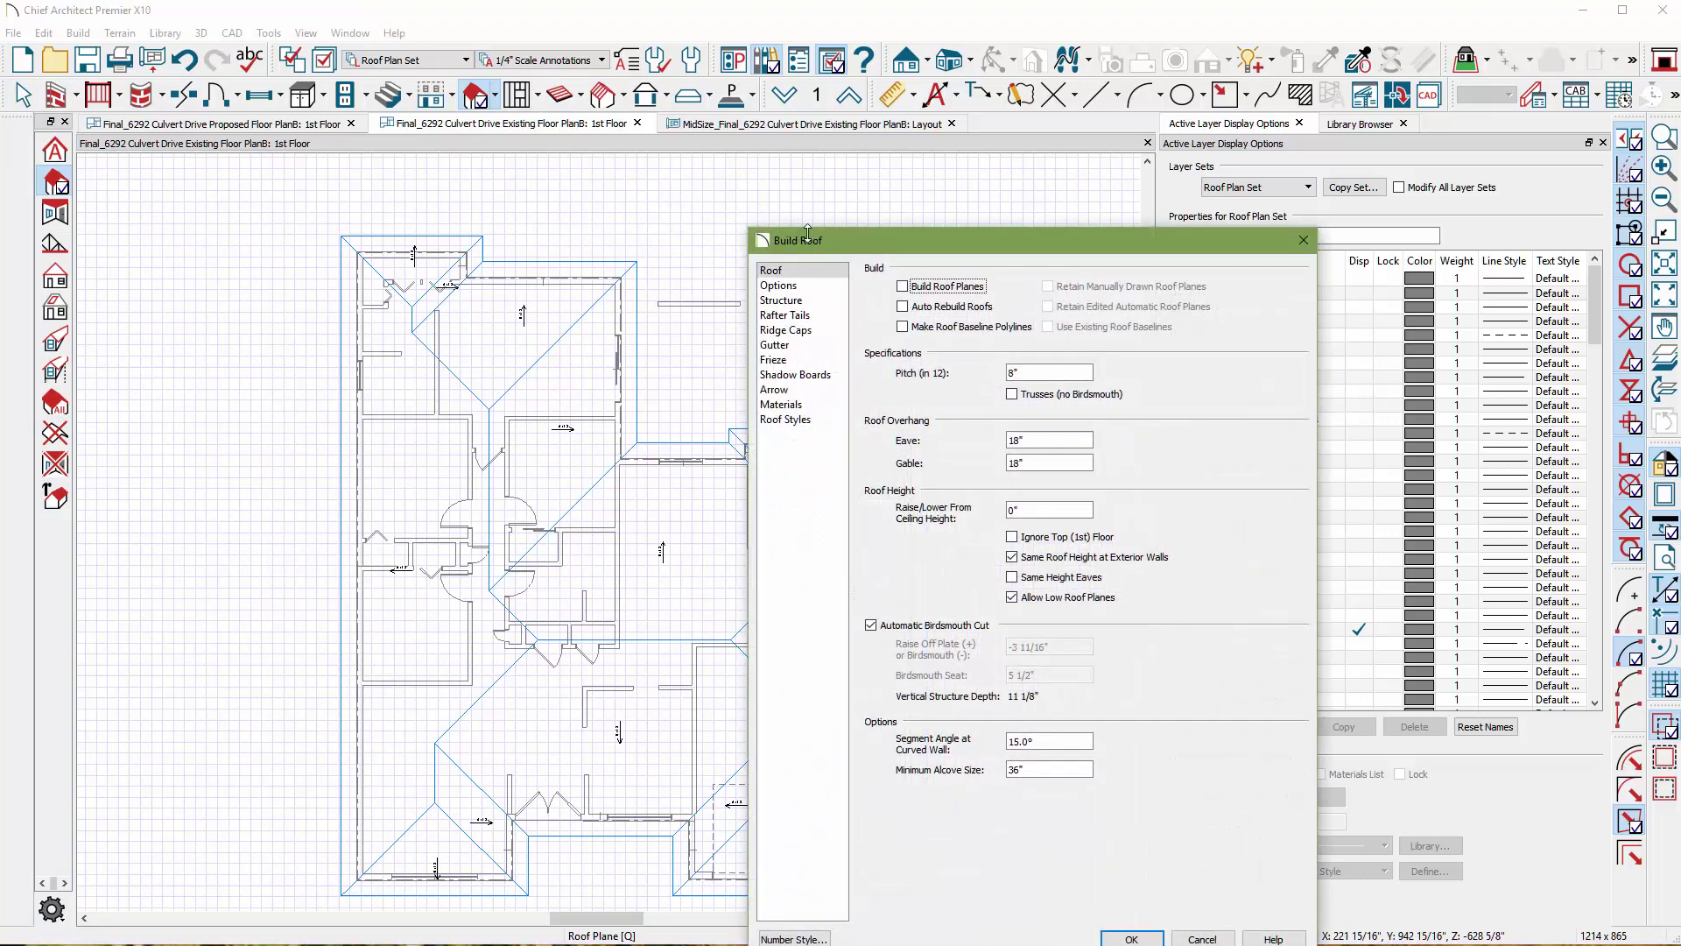
left_click_drag(807, 232, 583, 141)
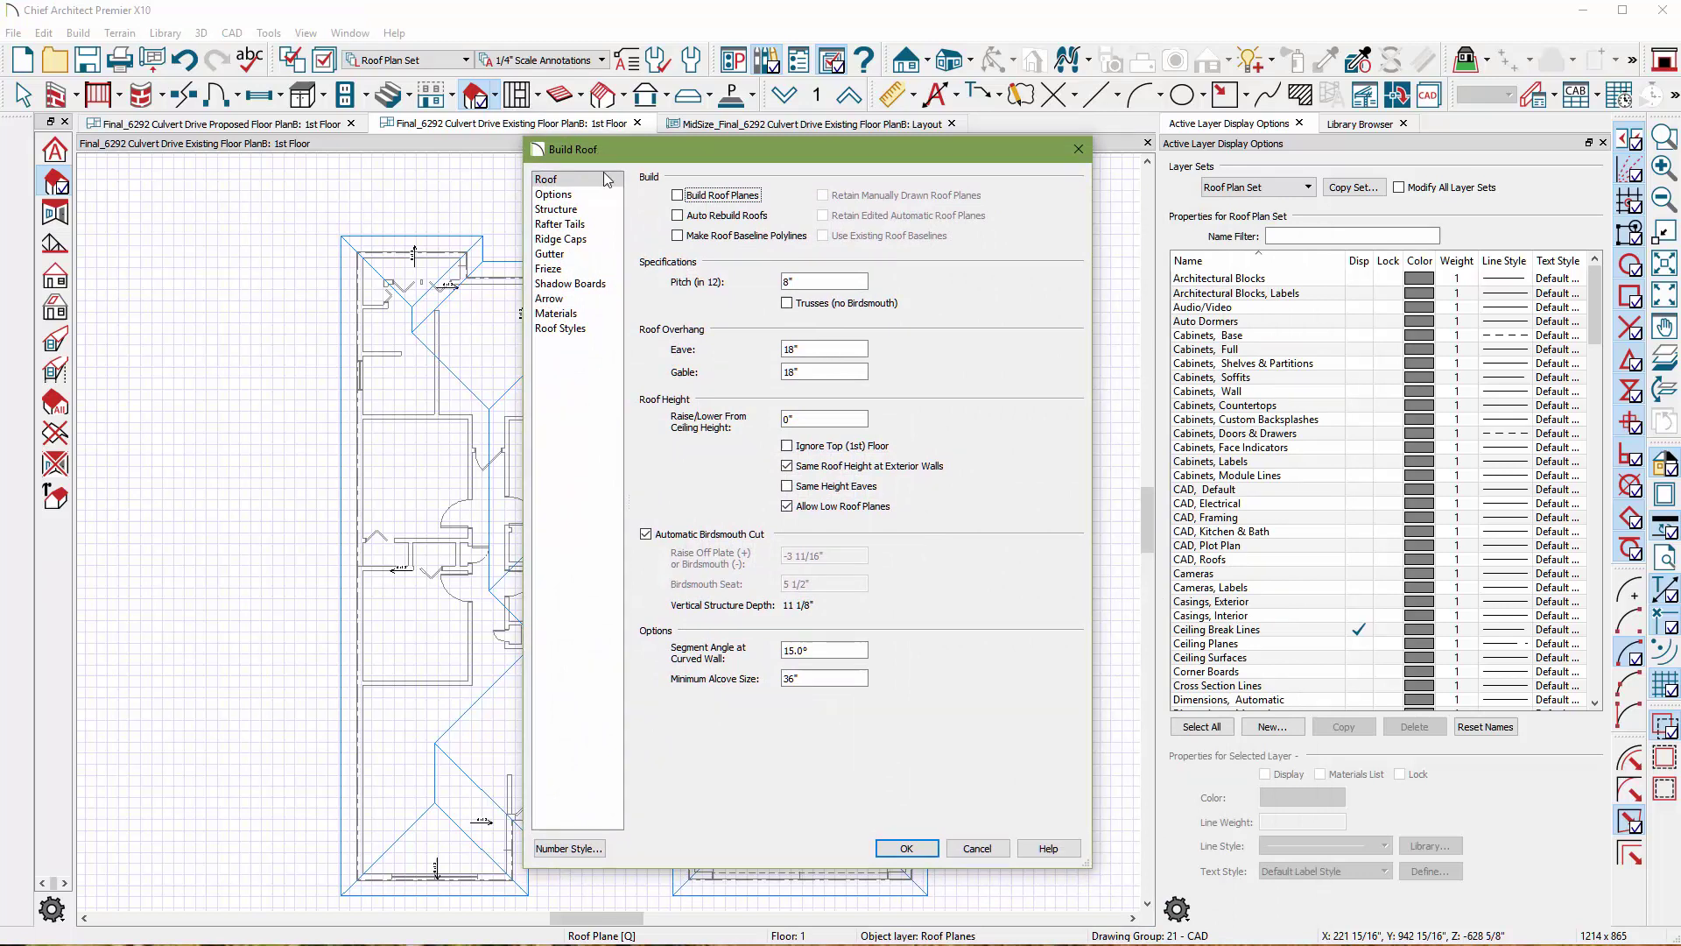
left_click(679, 236)
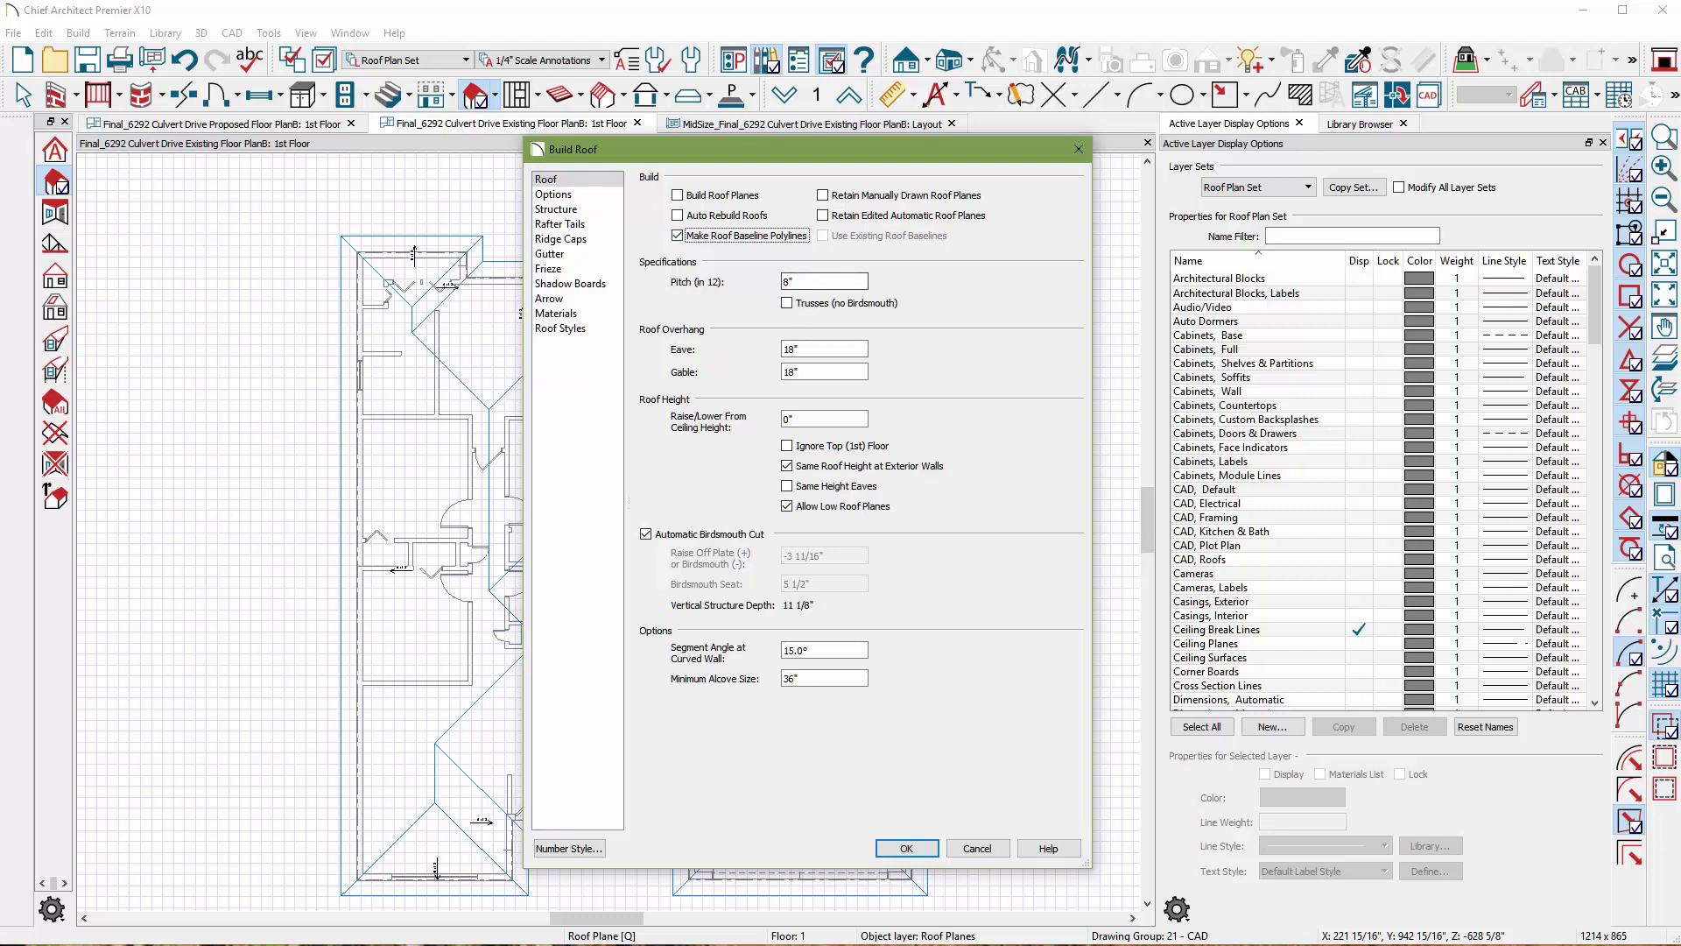
key("alt+Tab")
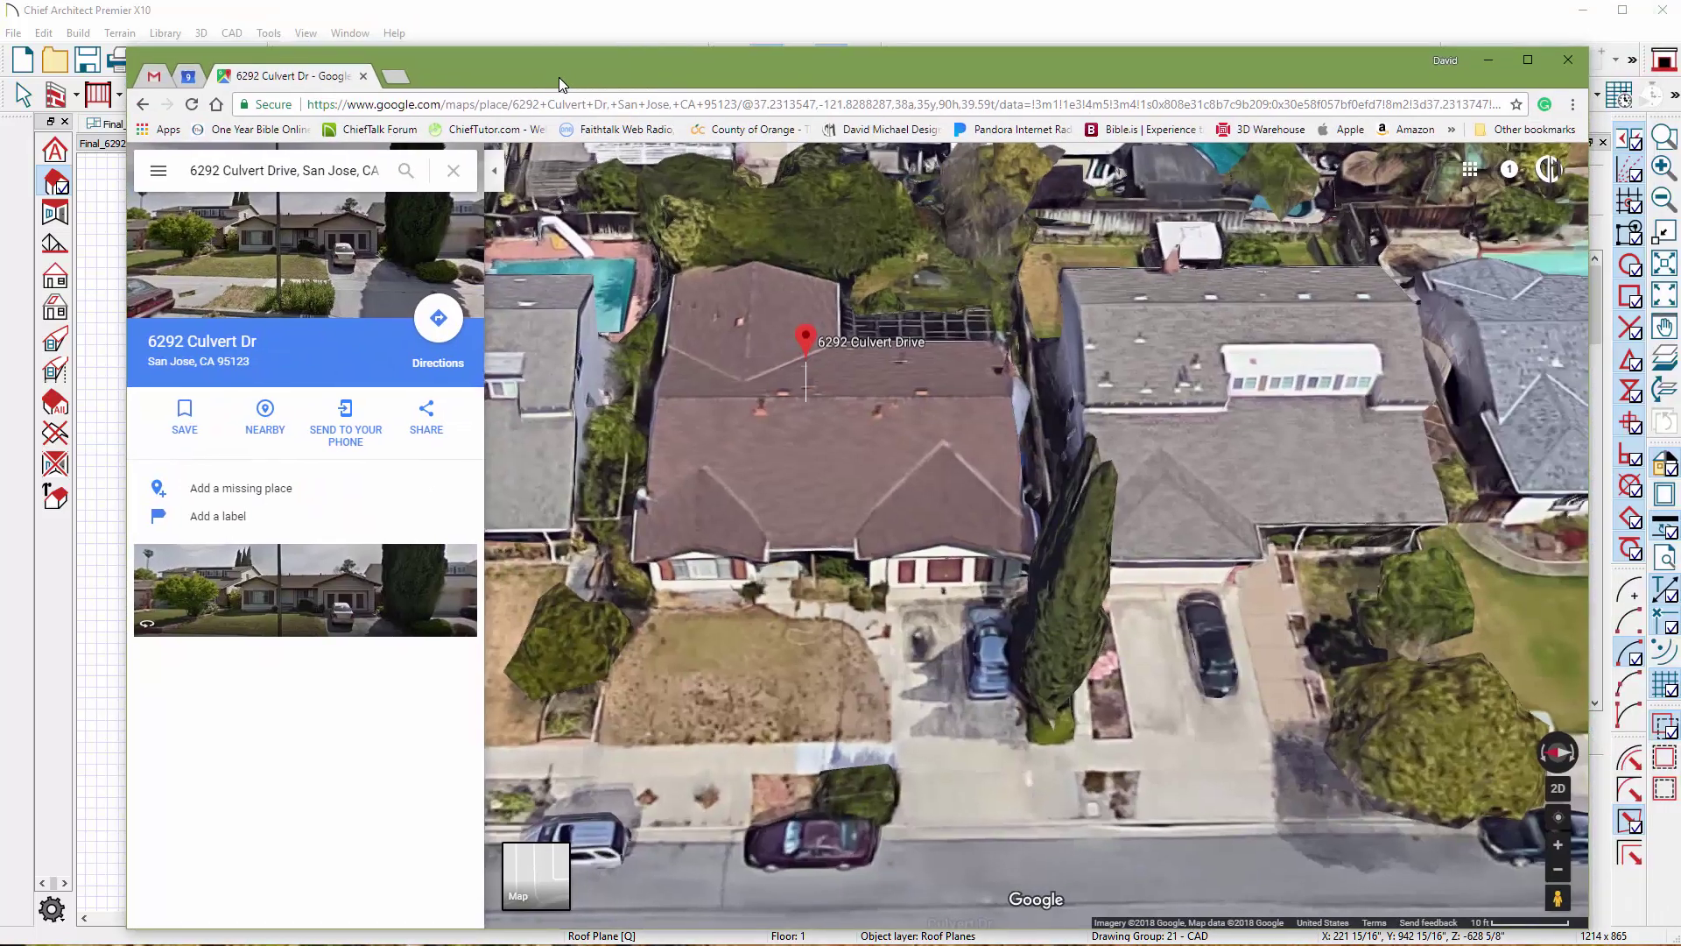
- Check the house's hip roof in the aerial view, then return to the Build Roof dialog
left_click_drag(559, 77, 654, 94)
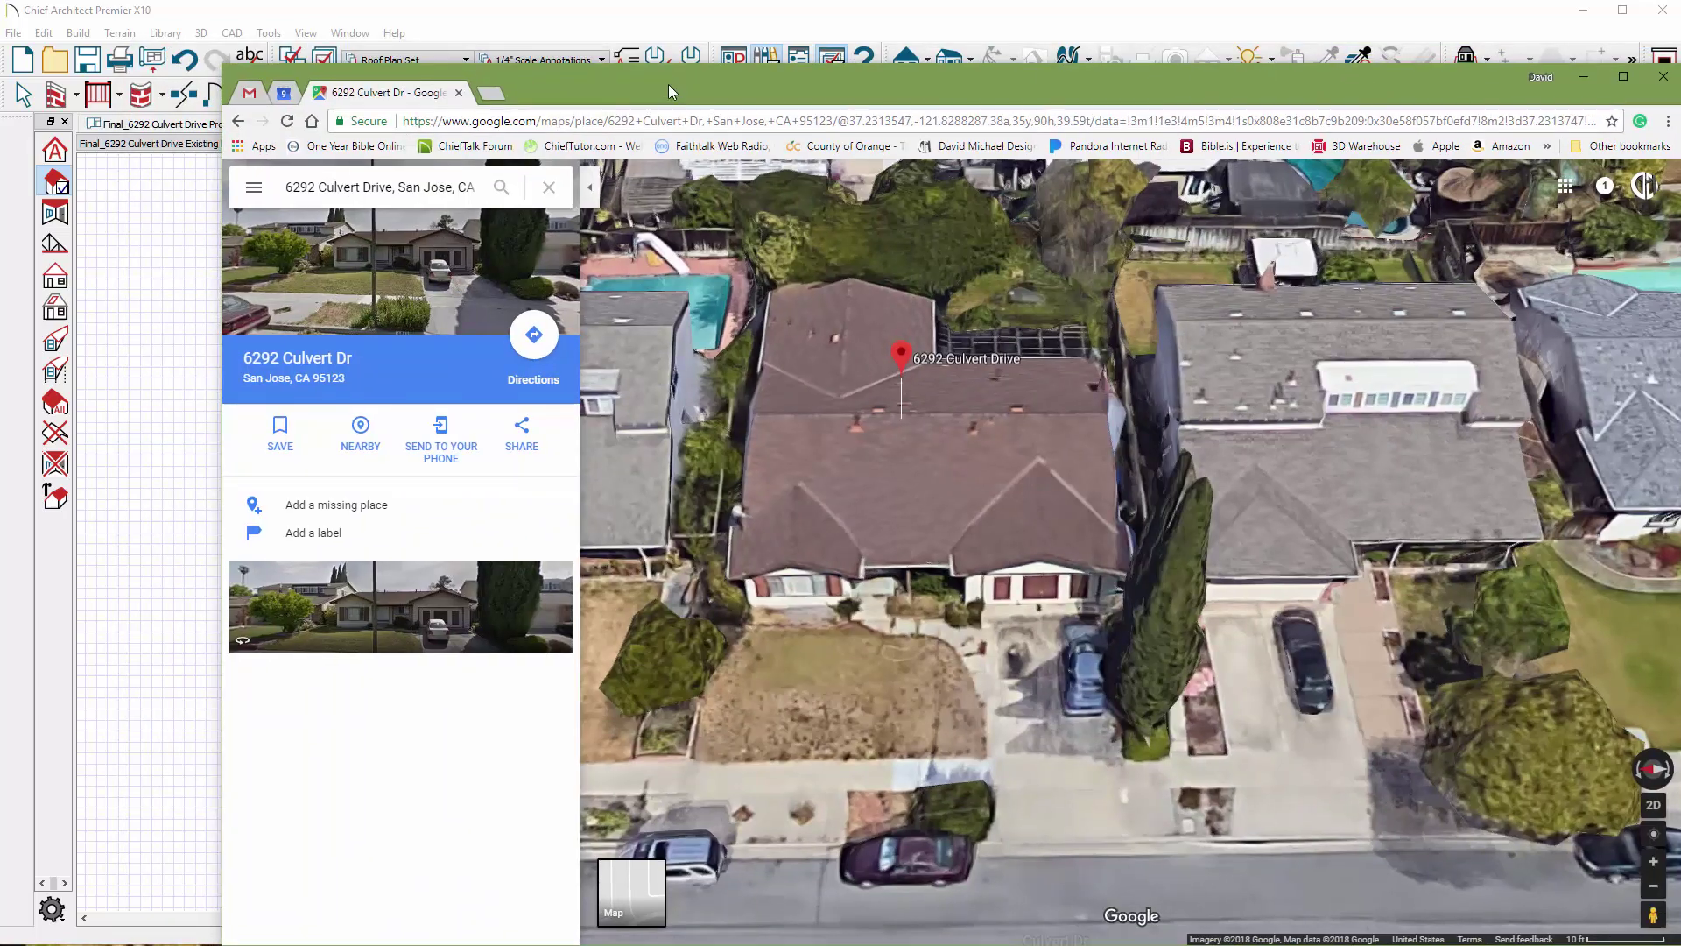
key("alt+Tab")
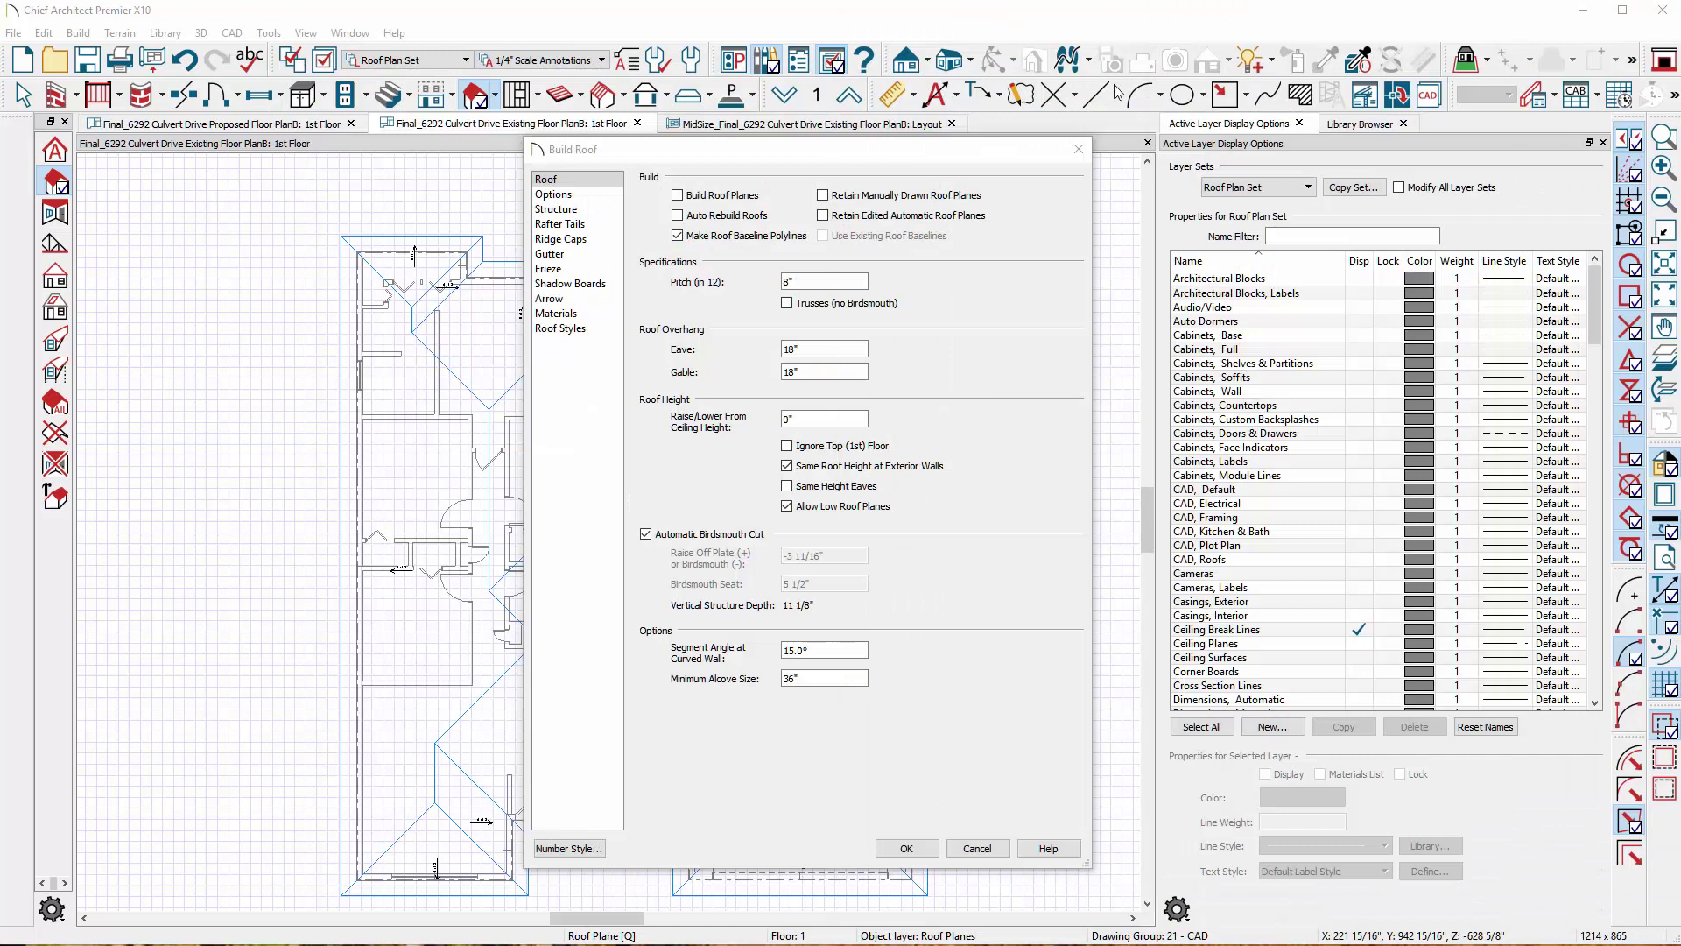
- Set pitch to 4 in 12, replace the old roof planes, and show the Baseline Polylines layer
left_click(830, 279)
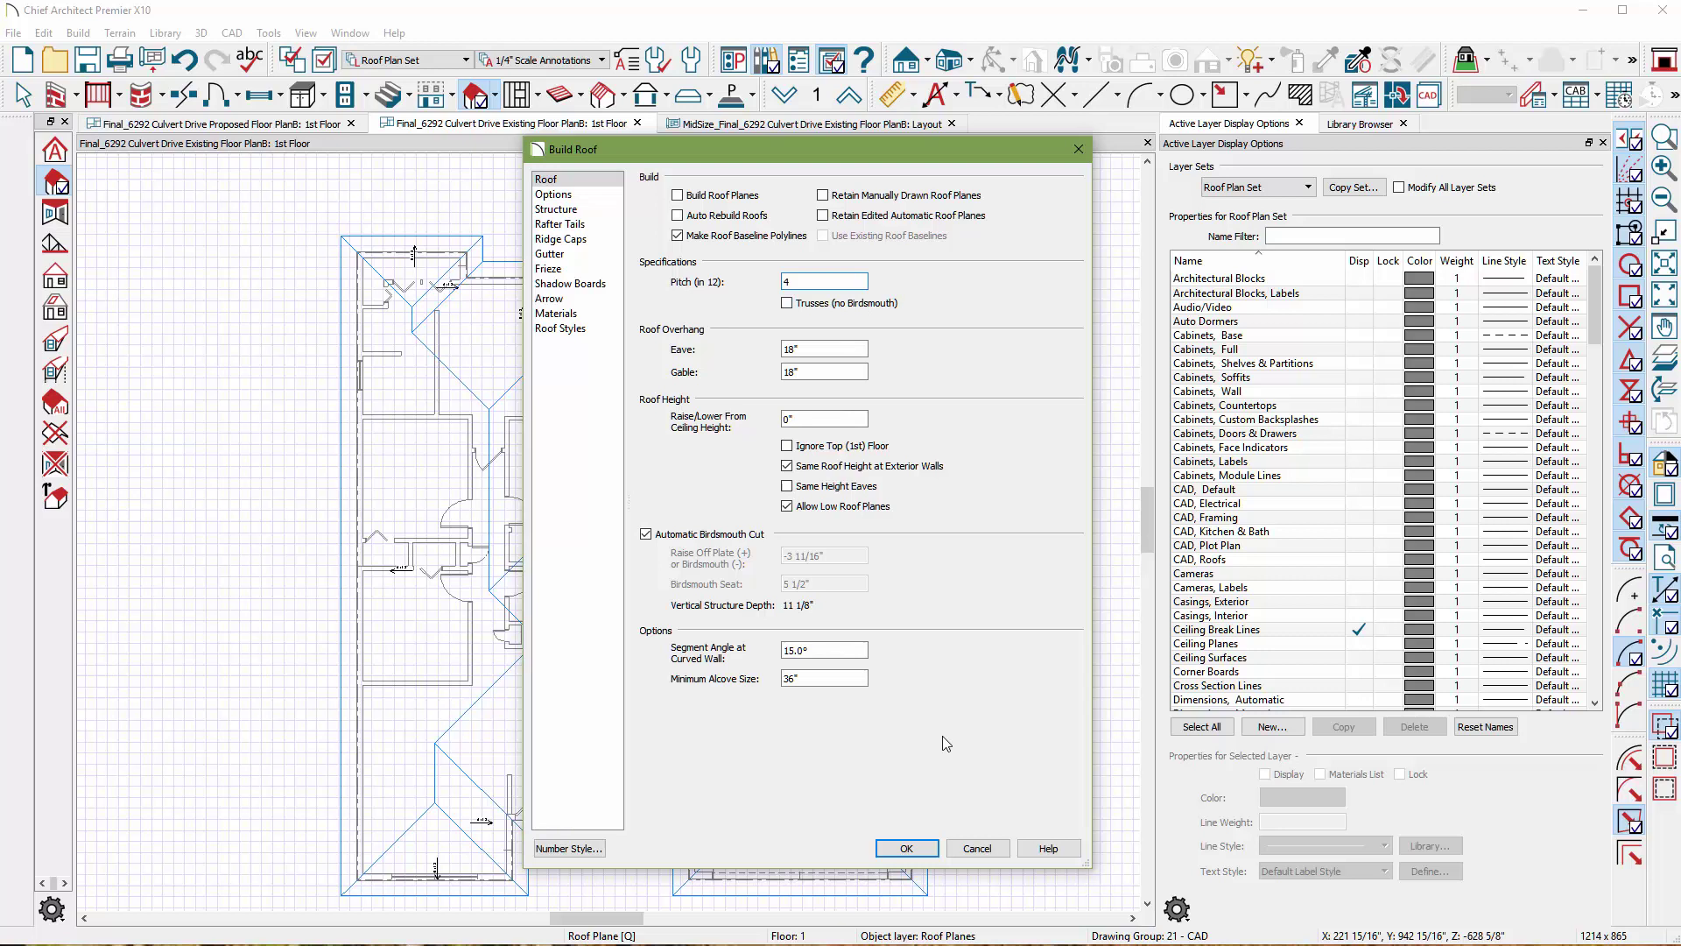
left_click(917, 848)
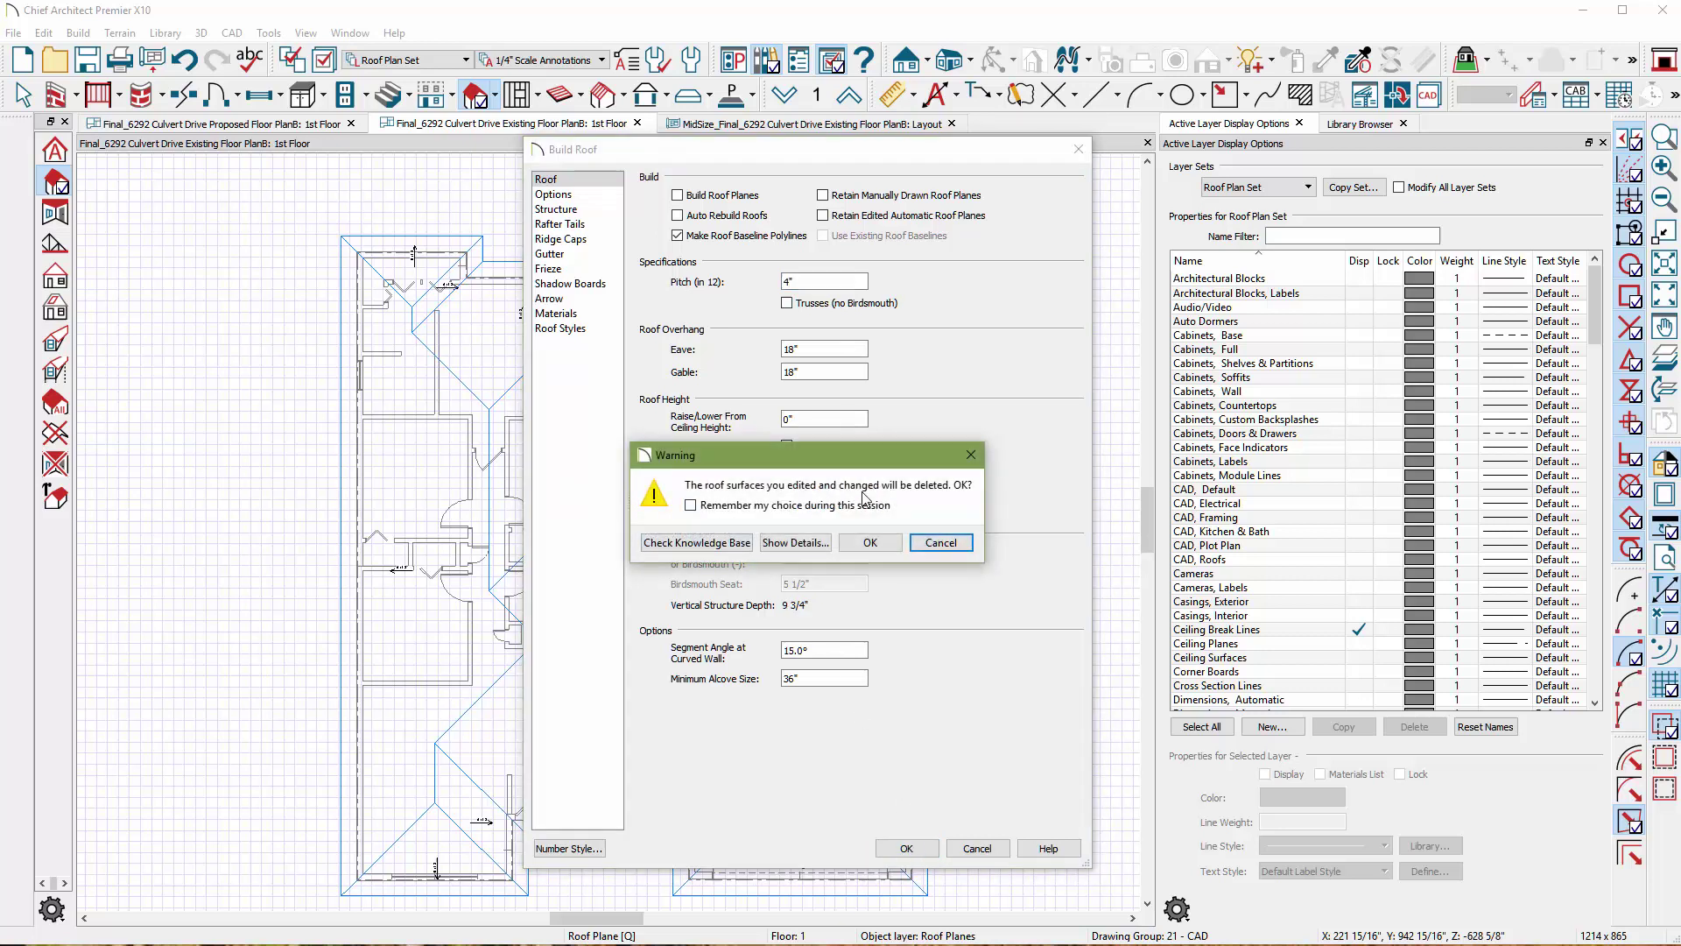
left_click(870, 542)
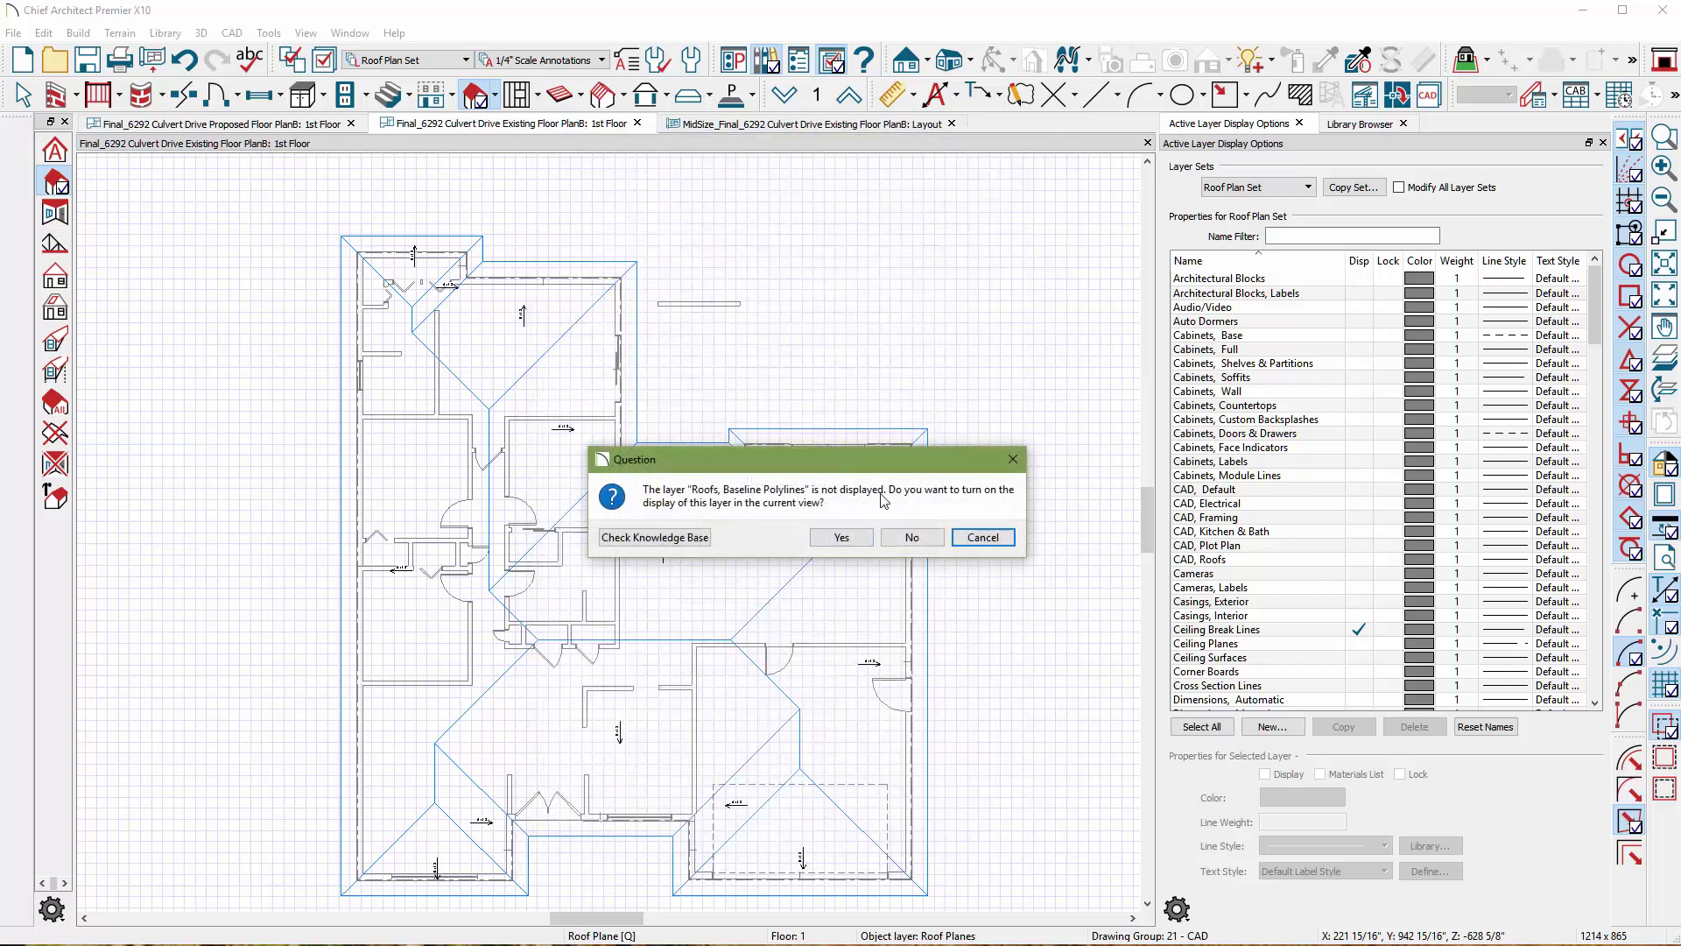
left_click(870, 537)
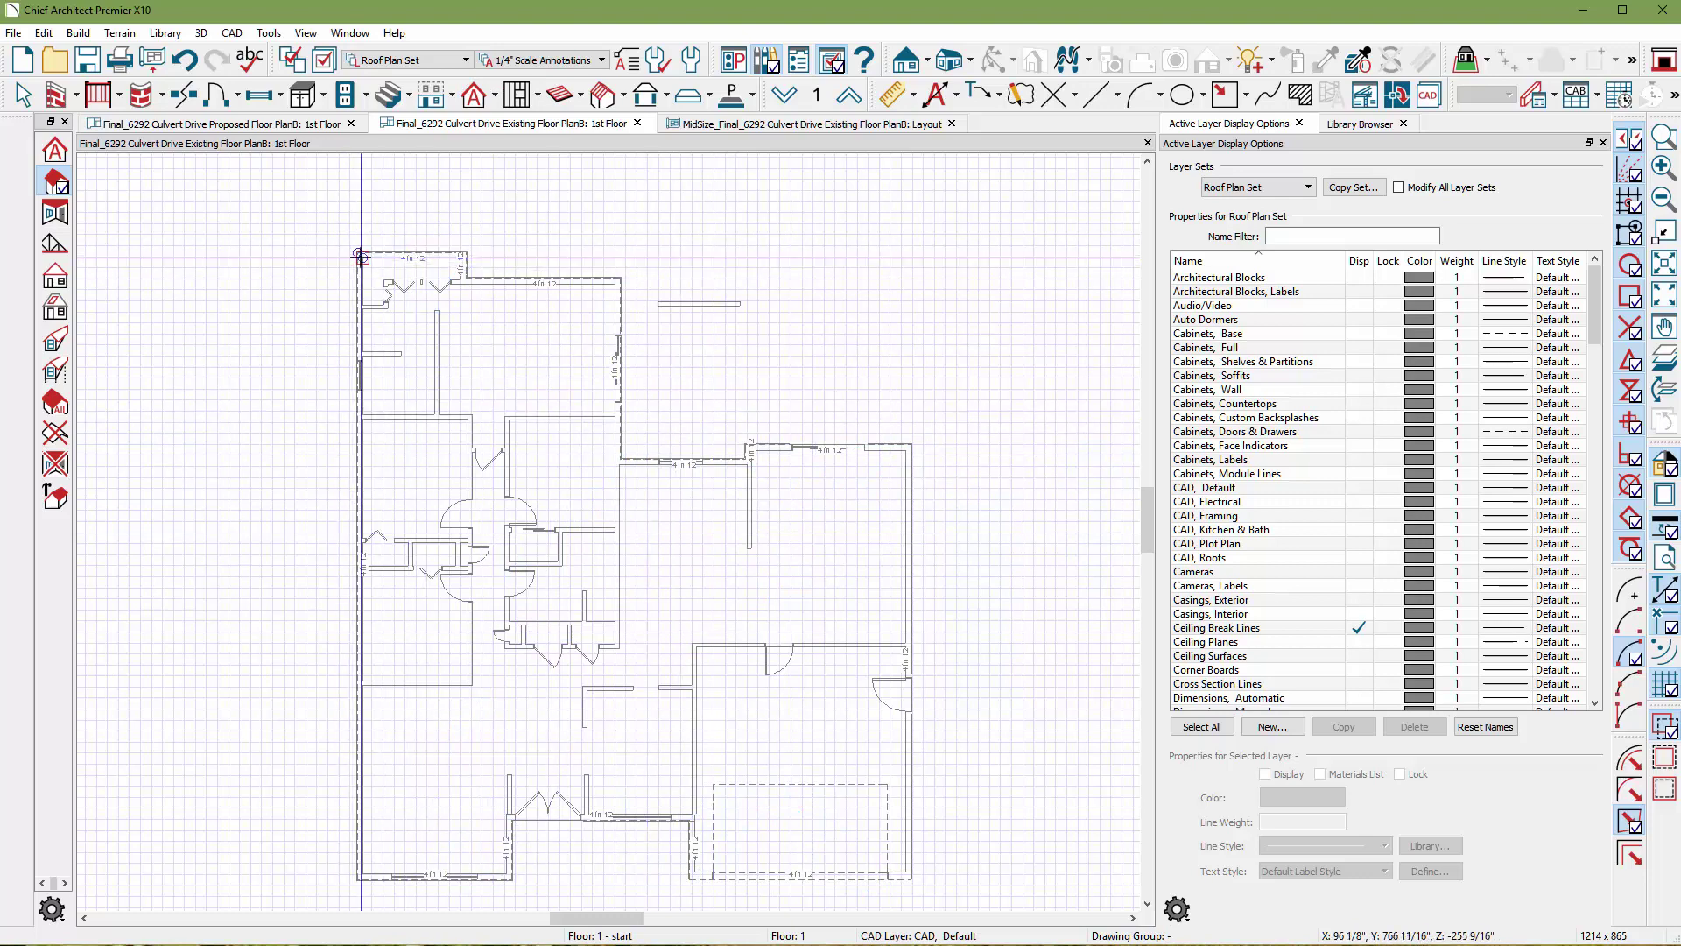
- Zoom in on the lower-left baseline polylines and switch to Select Objects
scroll(425, 249, "up", 5)
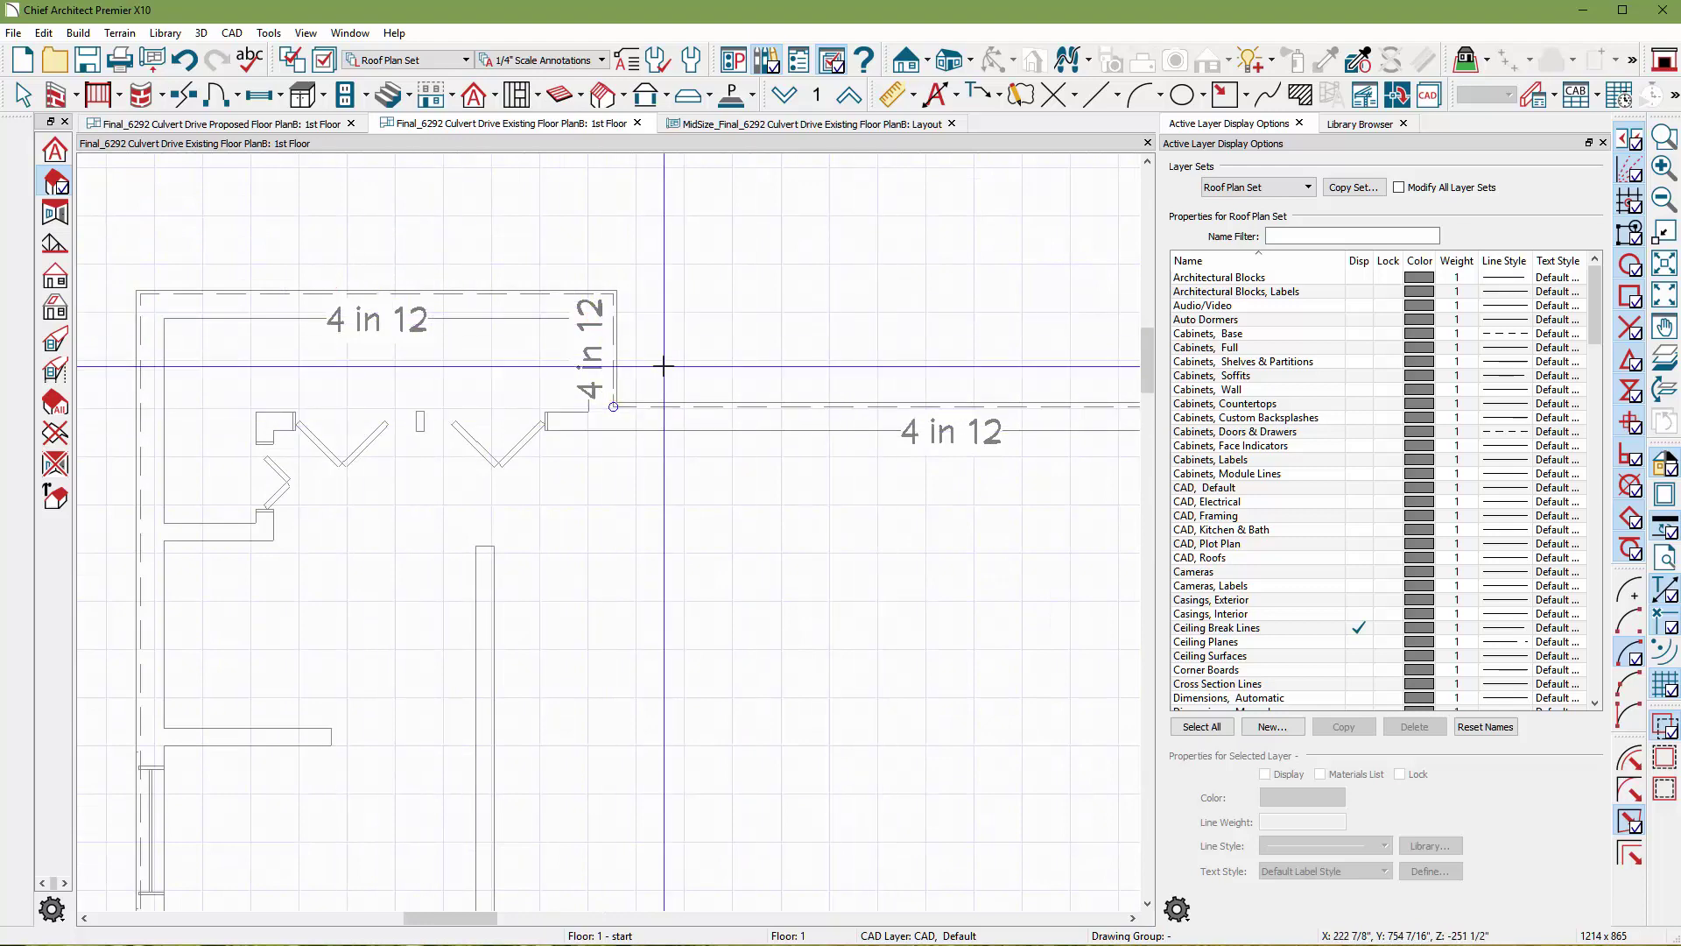
scroll(490, 219, "down", 4)
scroll(377, 230, "down", 4)
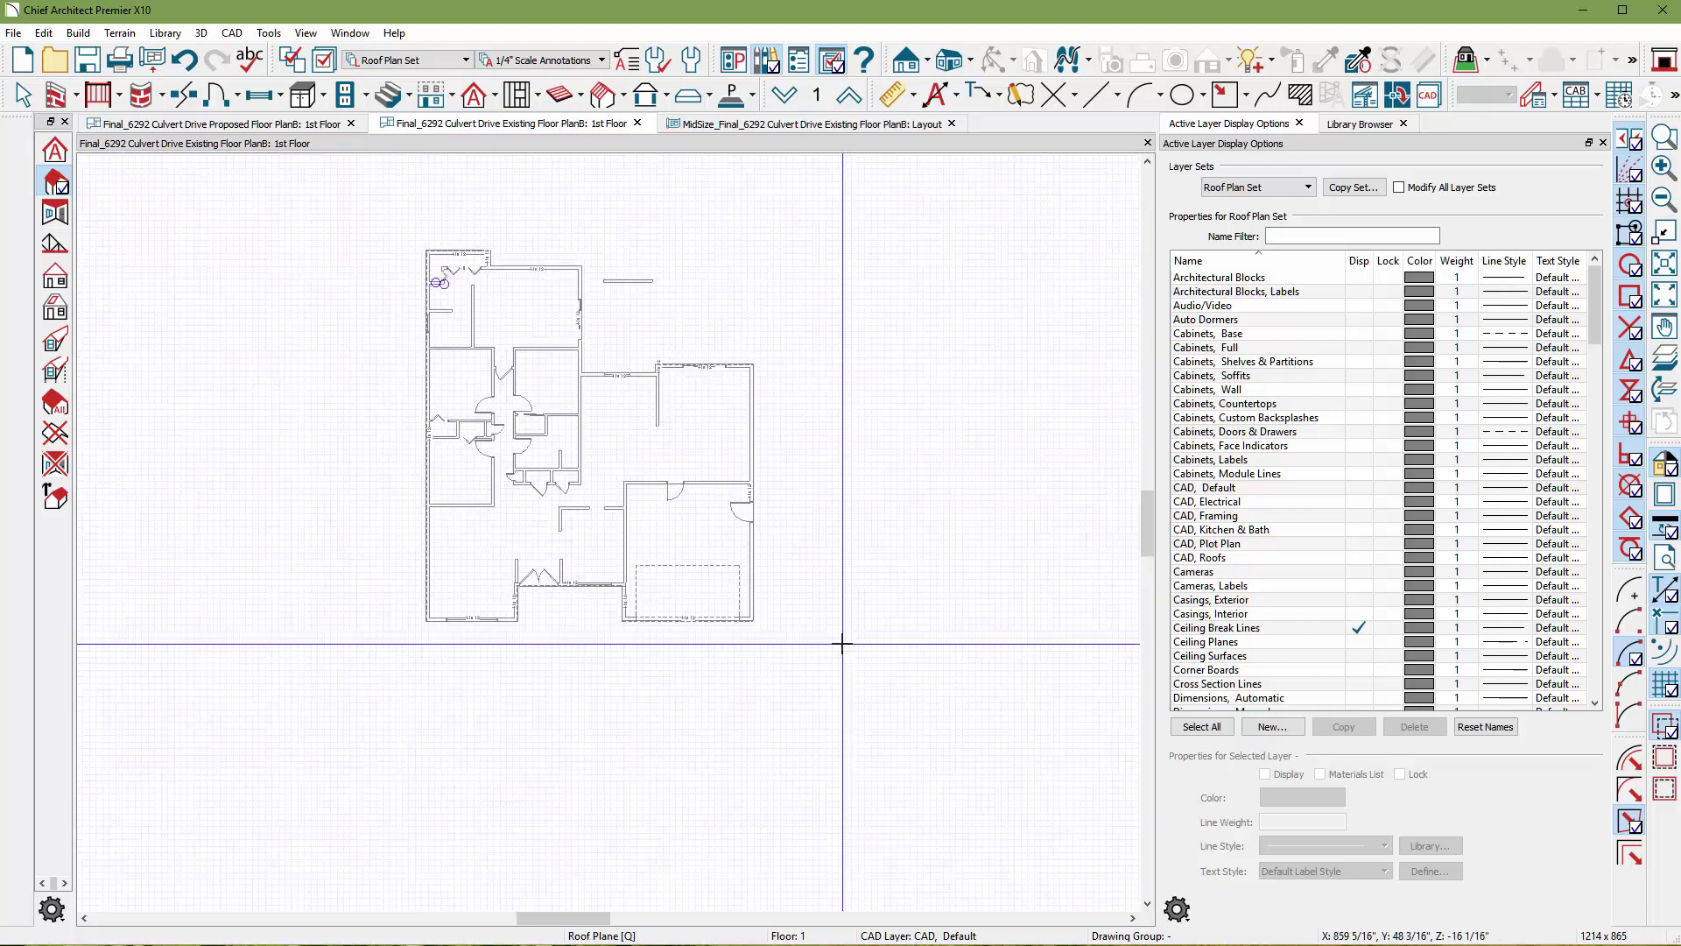
scroll(489, 616, "up", 4)
scroll(490, 615, "up", 3)
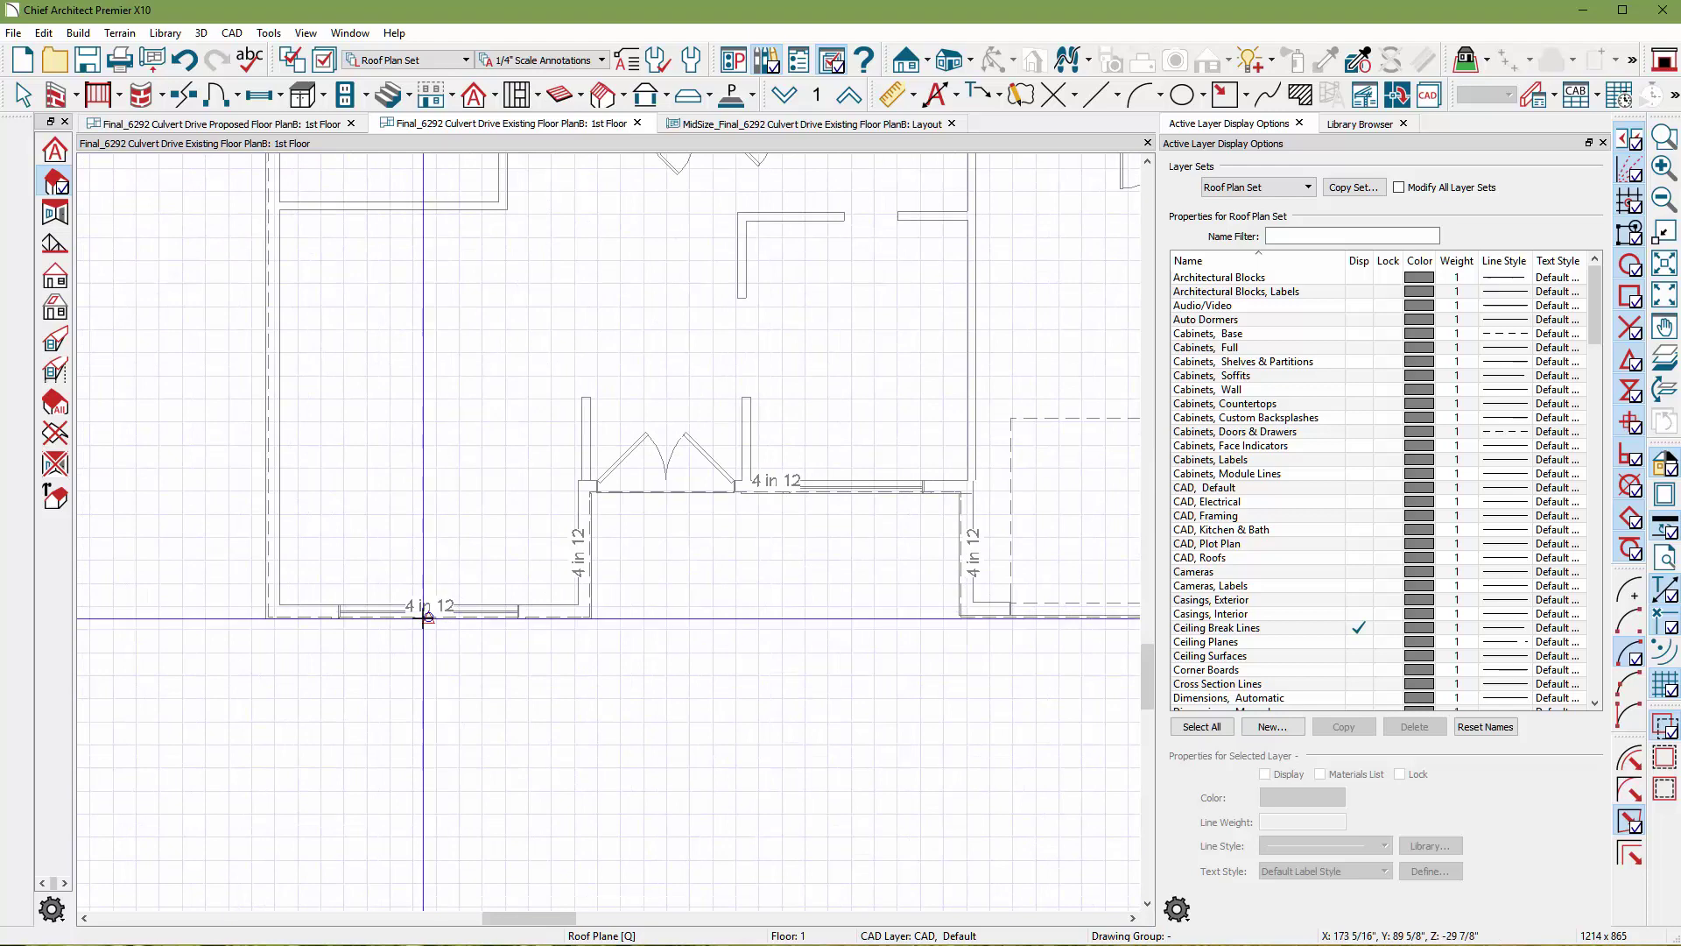
scroll(423, 618, "down", 4)
scroll(741, 446, "up", 6)
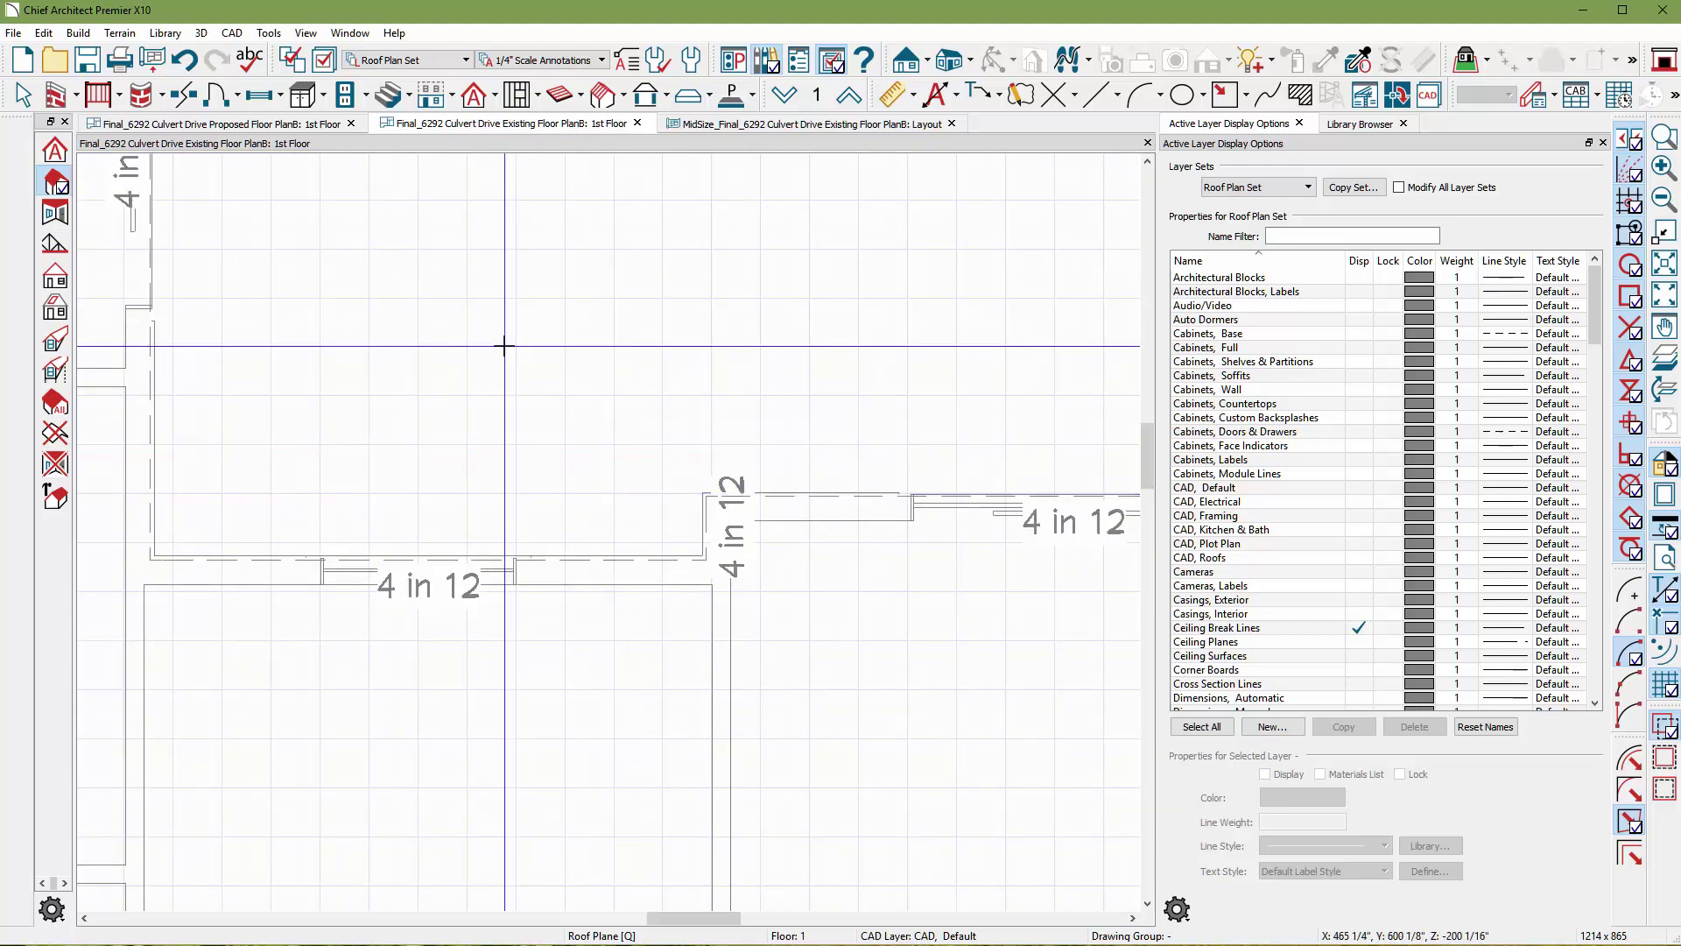
key("space")
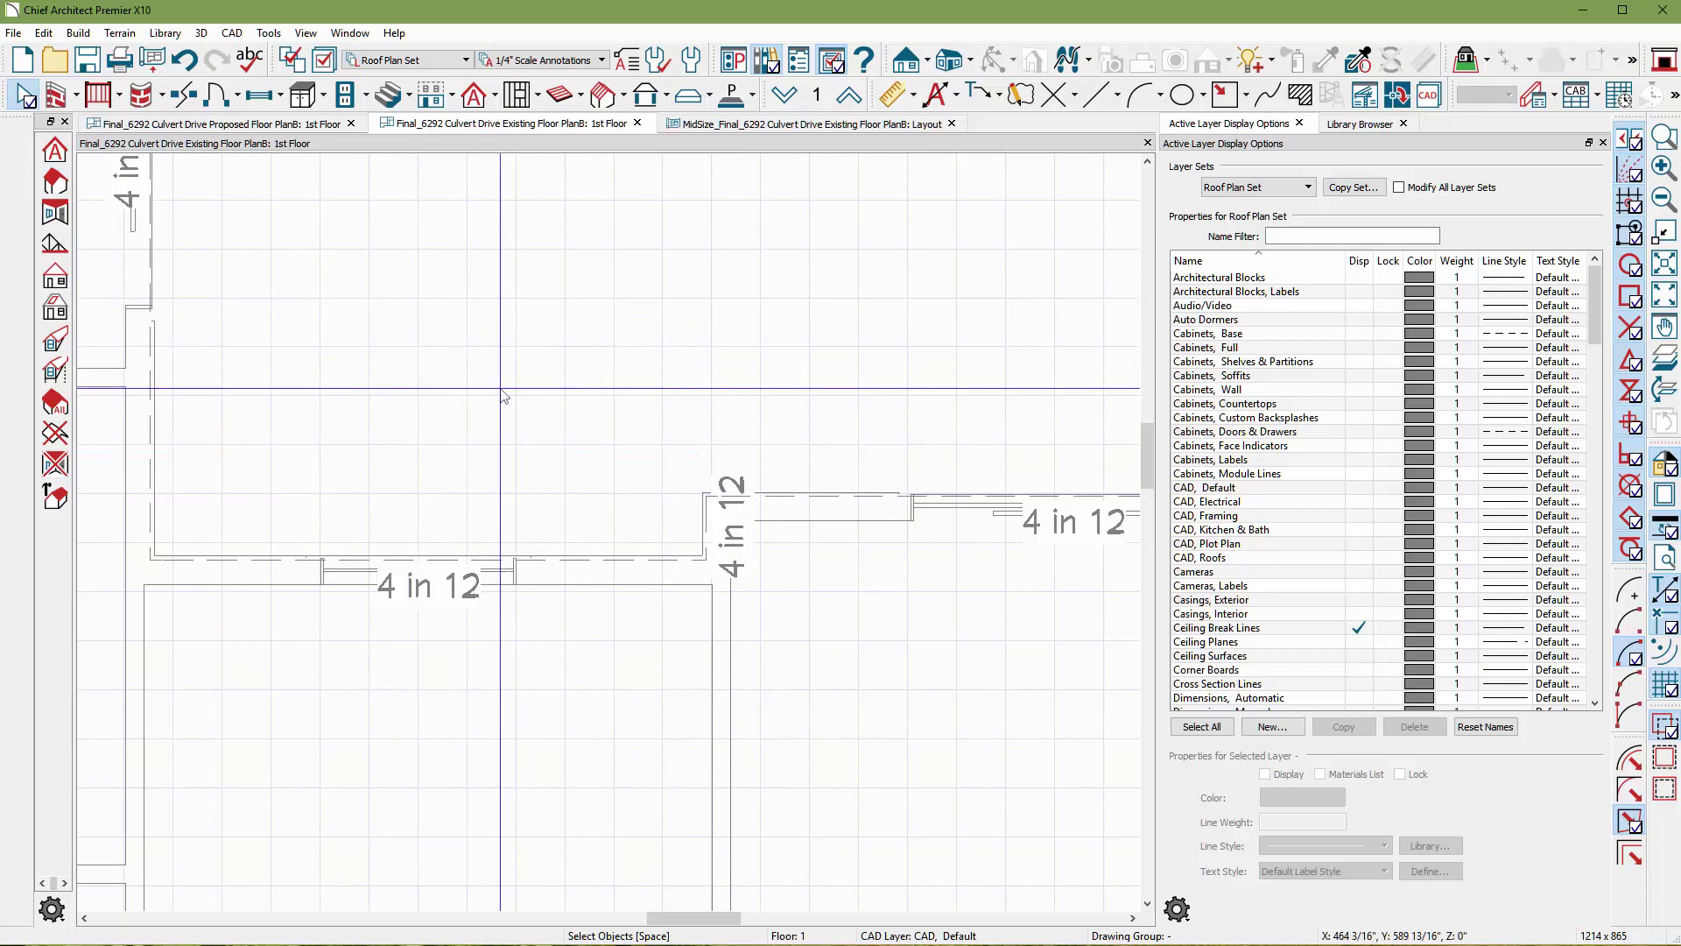
- Drag the baseline polyline's edge and corner onto the exterior walls, keeping the edge level
left_click(588, 560)
left_click_drag(588, 561, 758, 496)
scroll(464, 511, "down", 2)
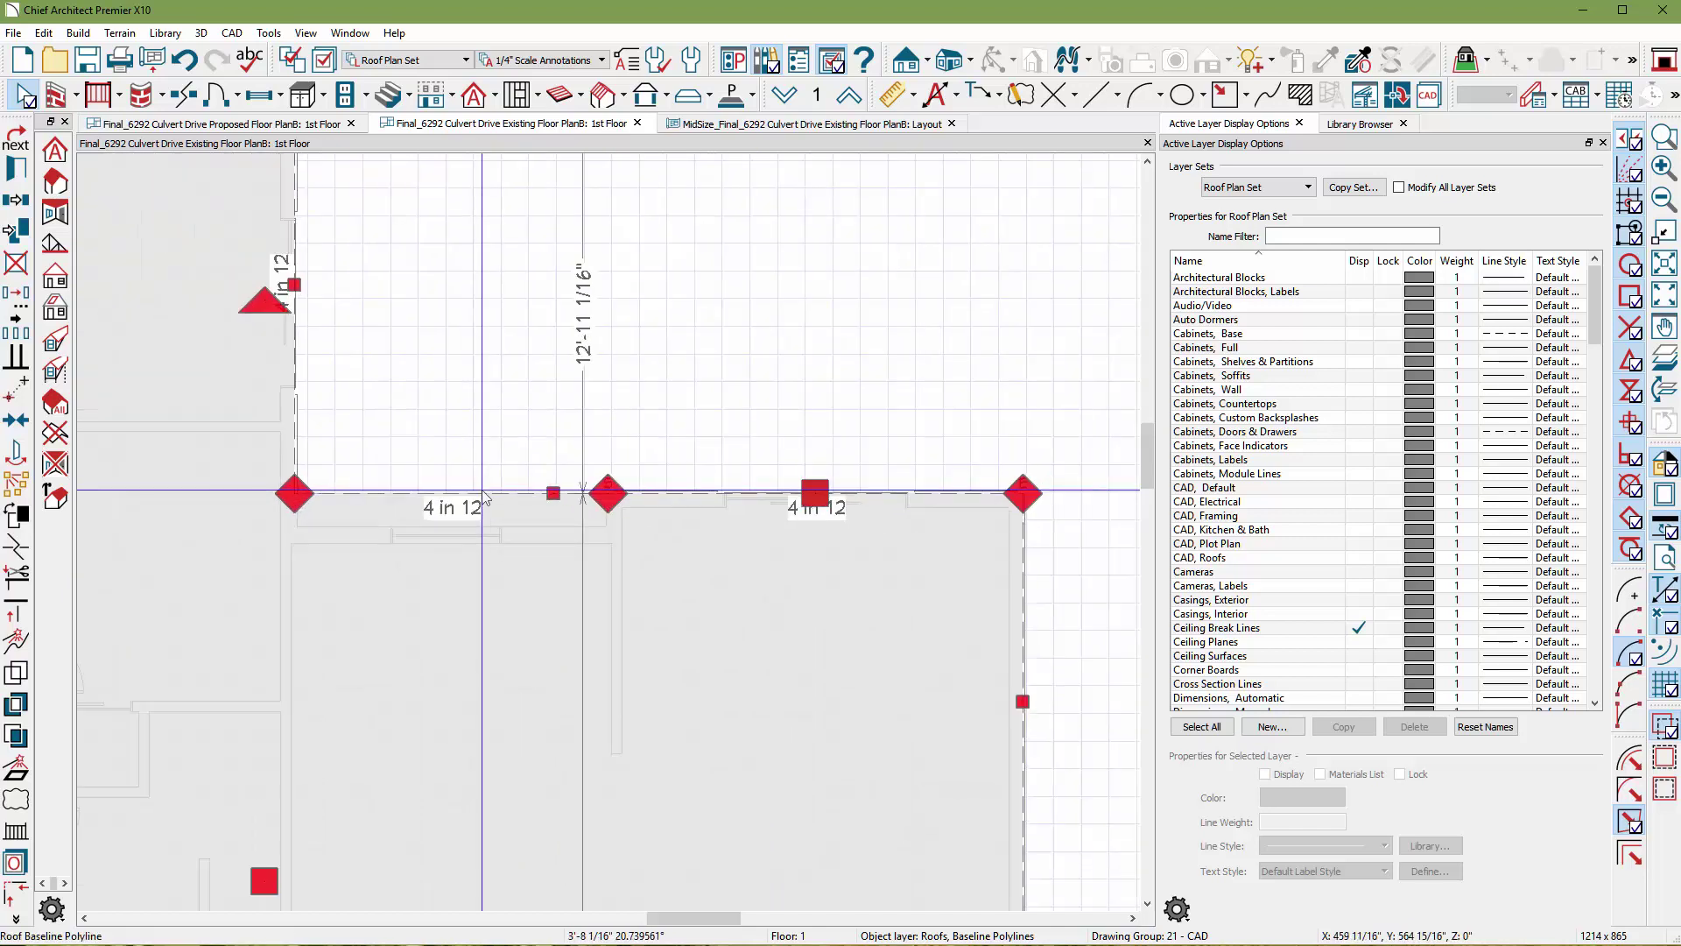
left_click_drag(592, 483, 1133, 497)
scroll(1132, 497, "up", 5)
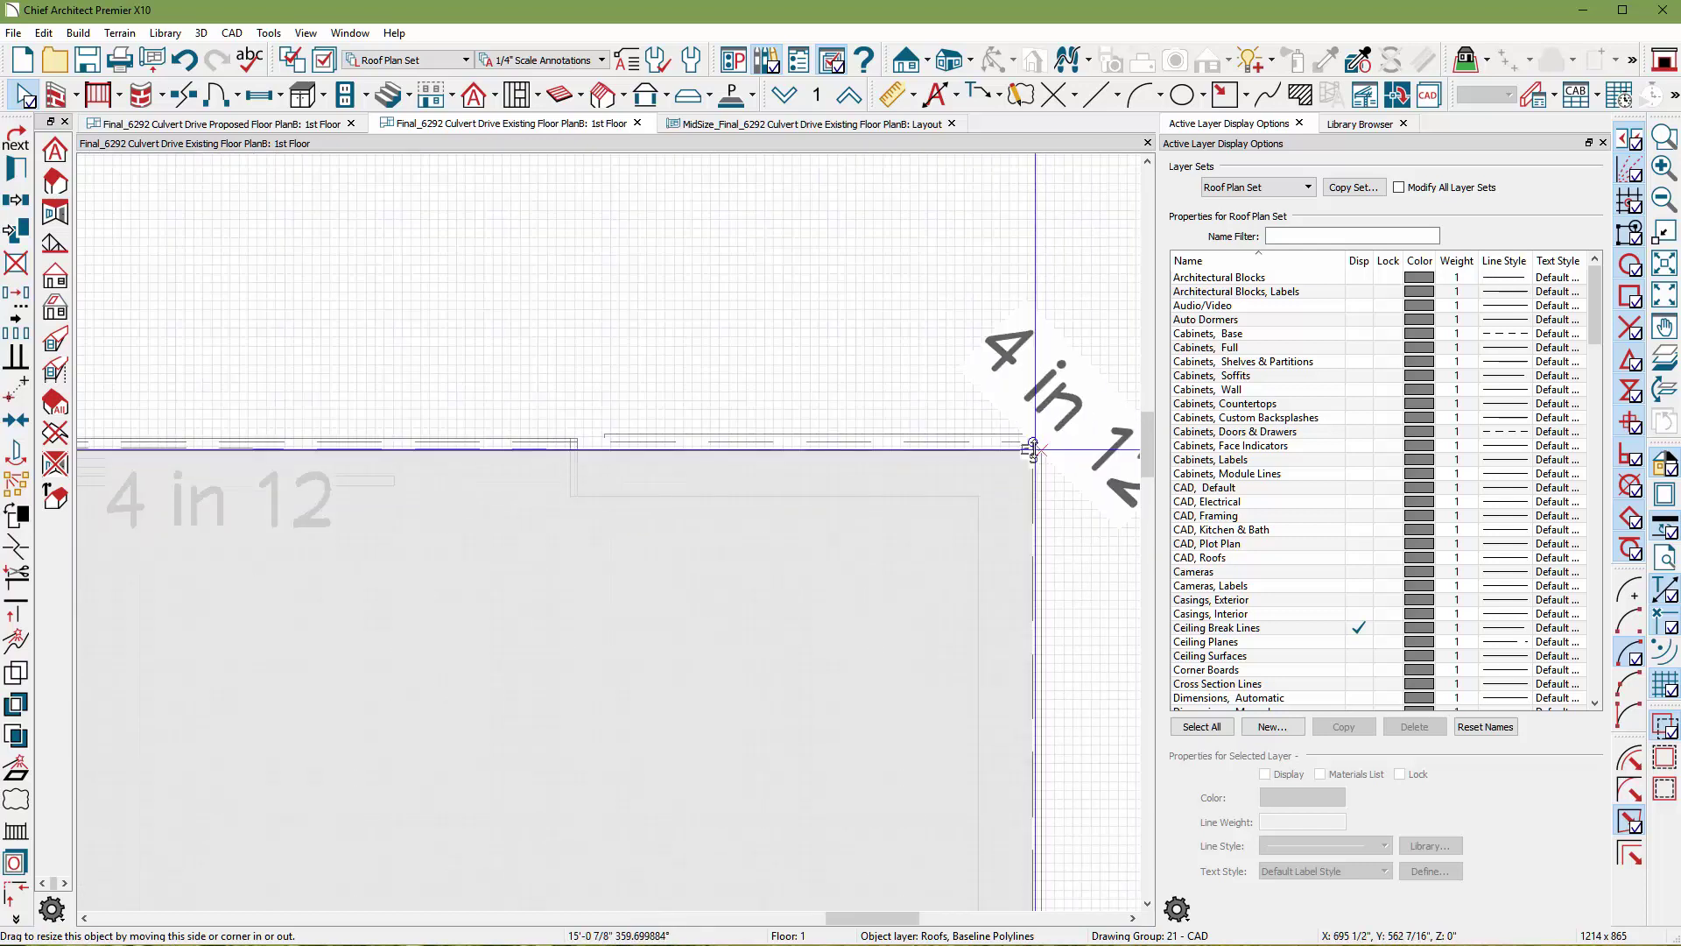
left_click_drag(1032, 449, 1032, 442)
scroll(1032, 442, "down", 5)
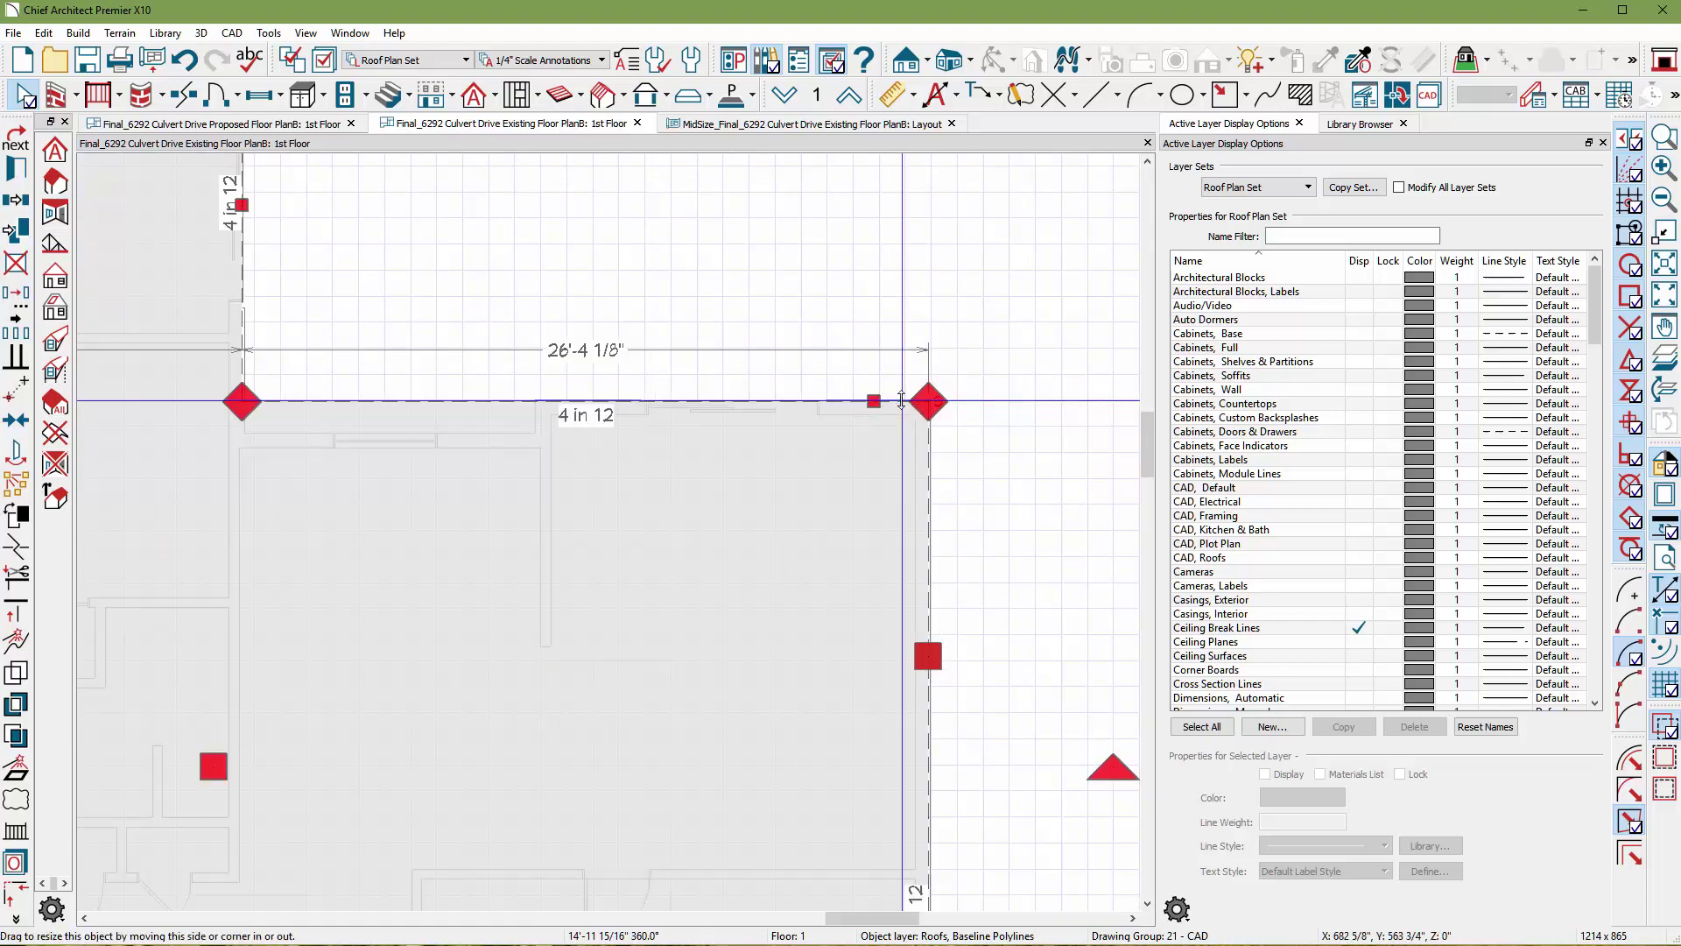
scroll(636, 527, "up", 2)
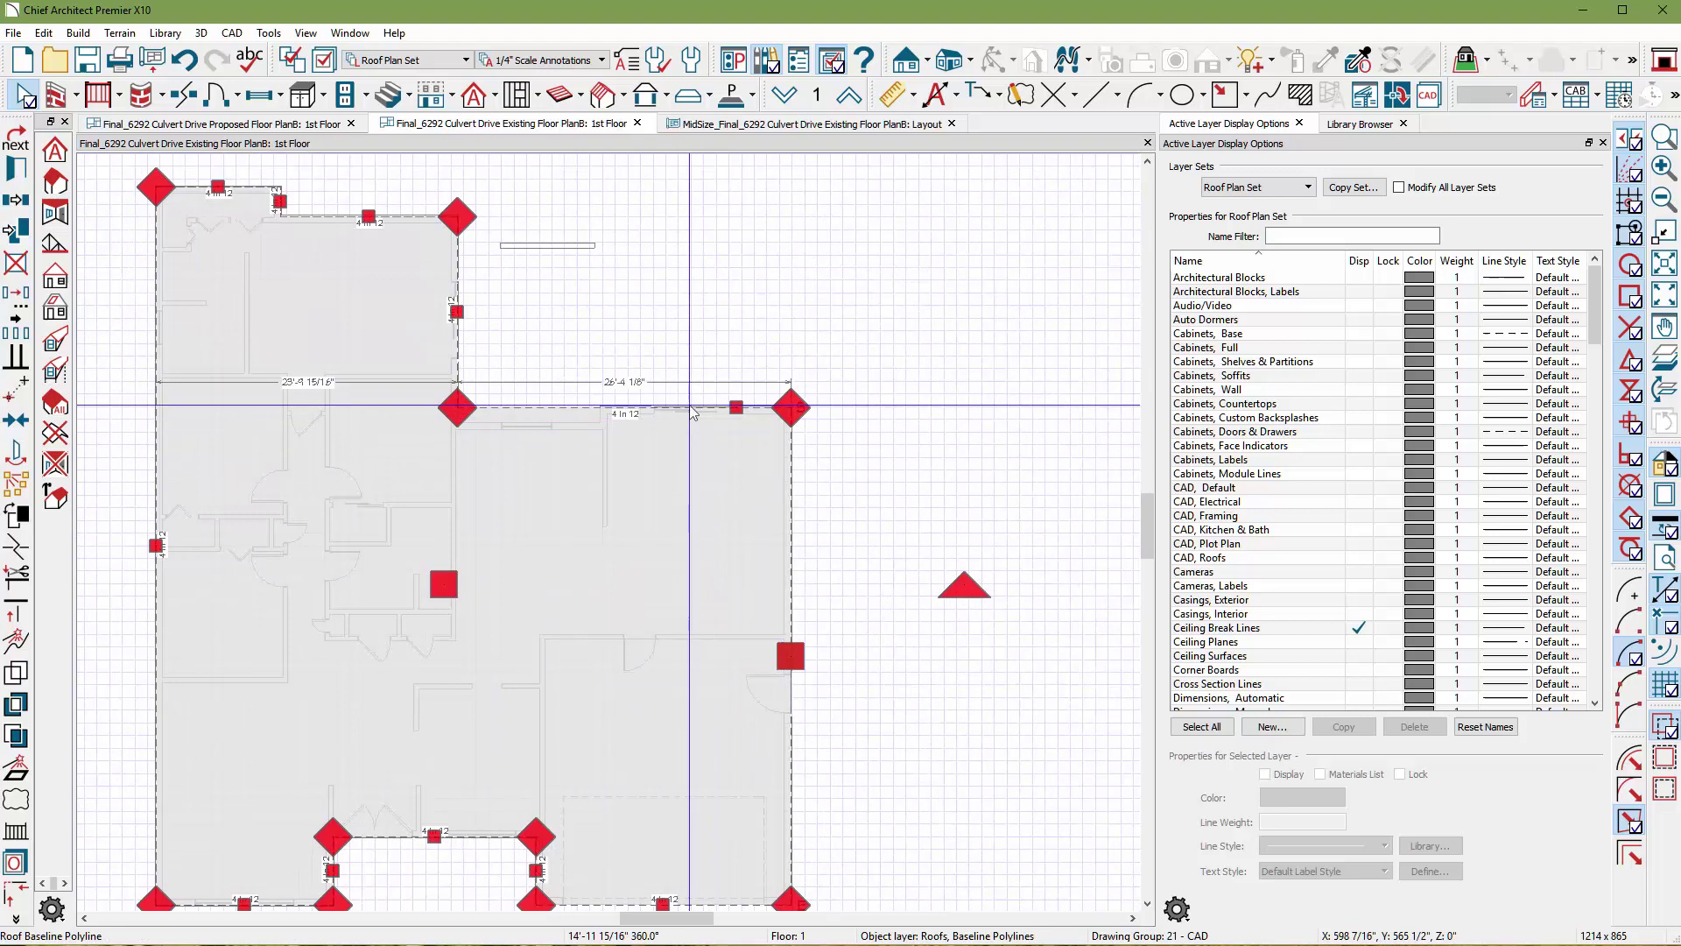
scroll(693, 411, "down", 2)
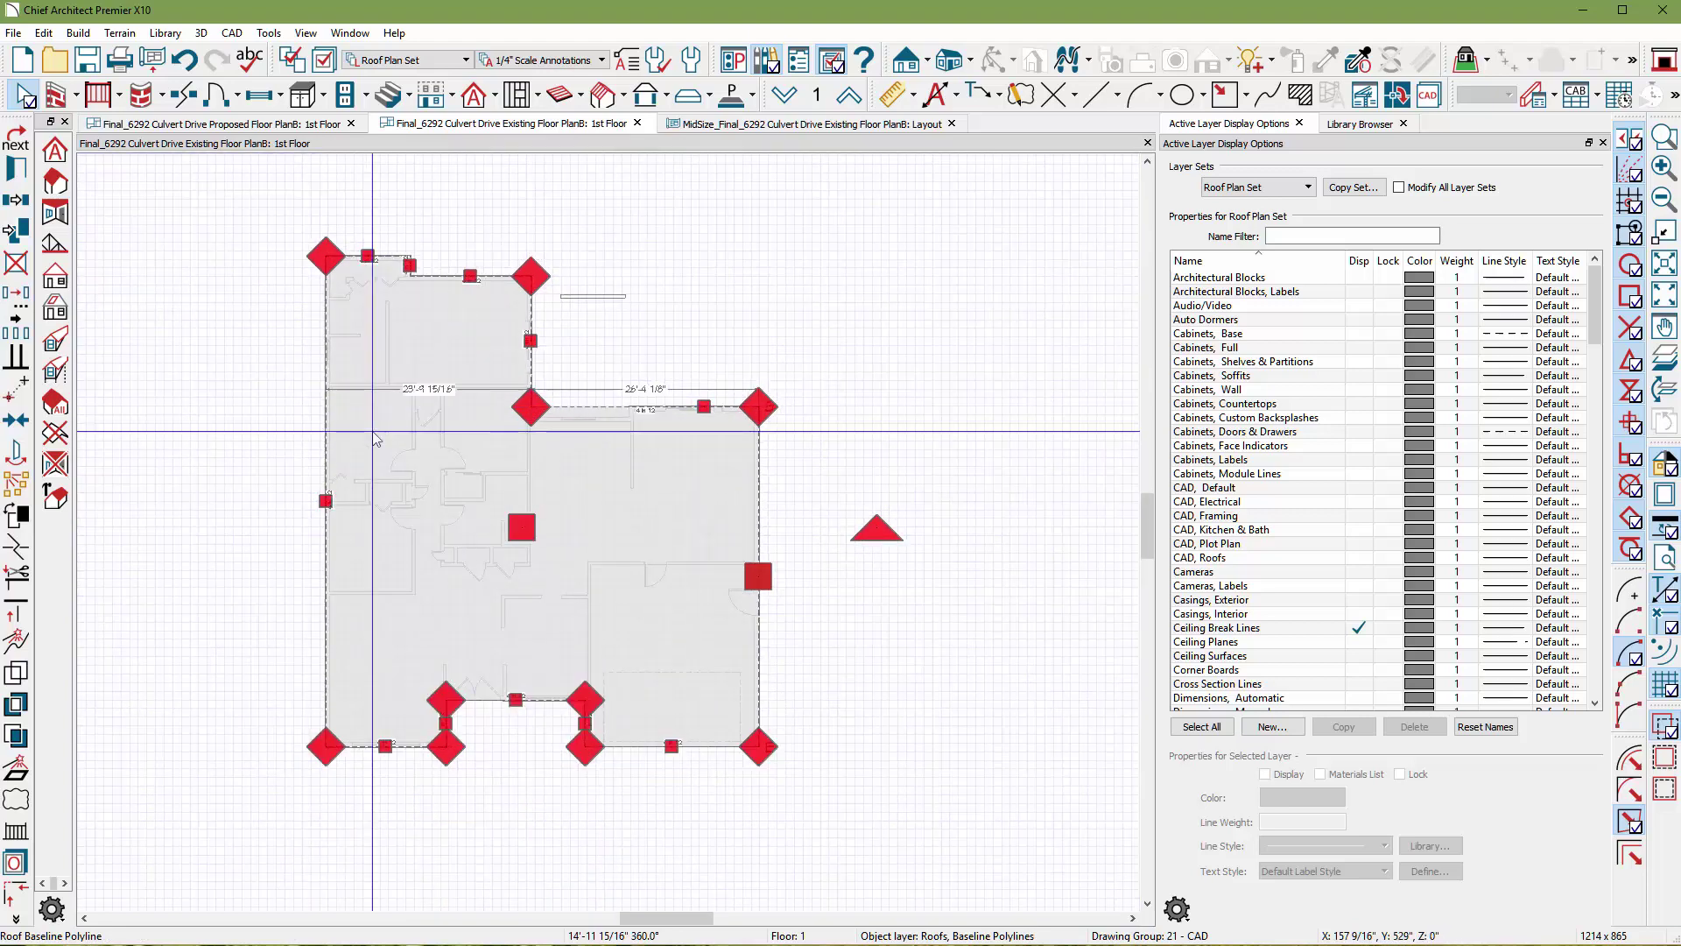
scroll(451, 277, "up", 3)
- Make the top and upper-left roof baseline edges Full Gable Walls
double_click(448, 287)
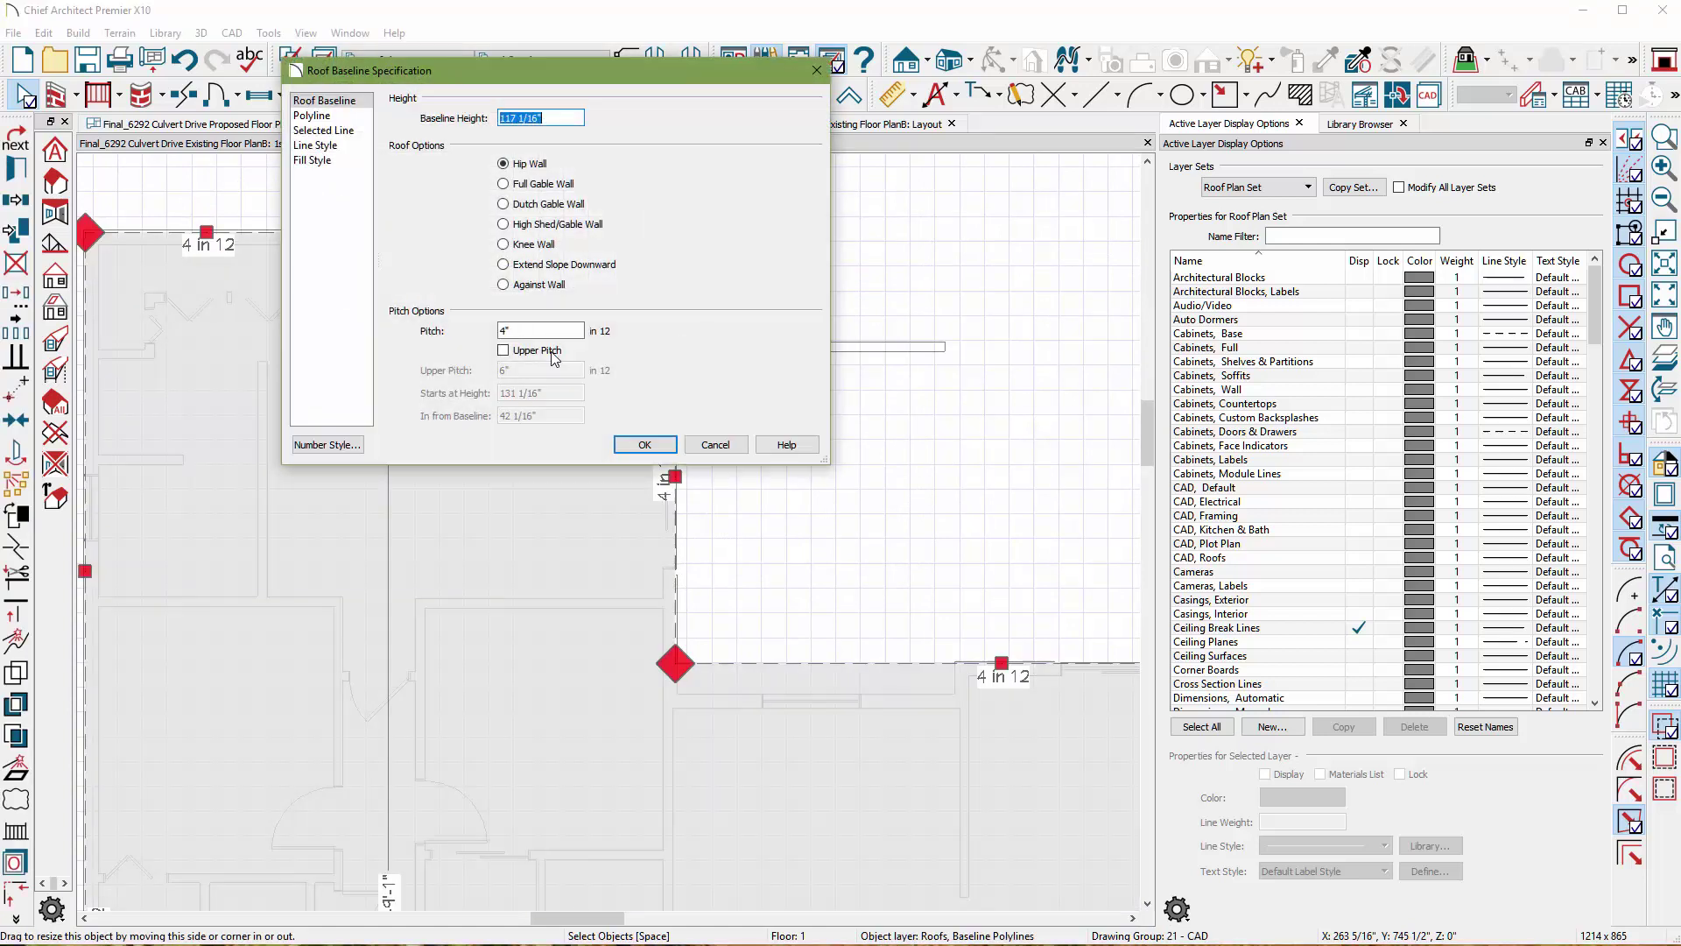
left_click(516, 185)
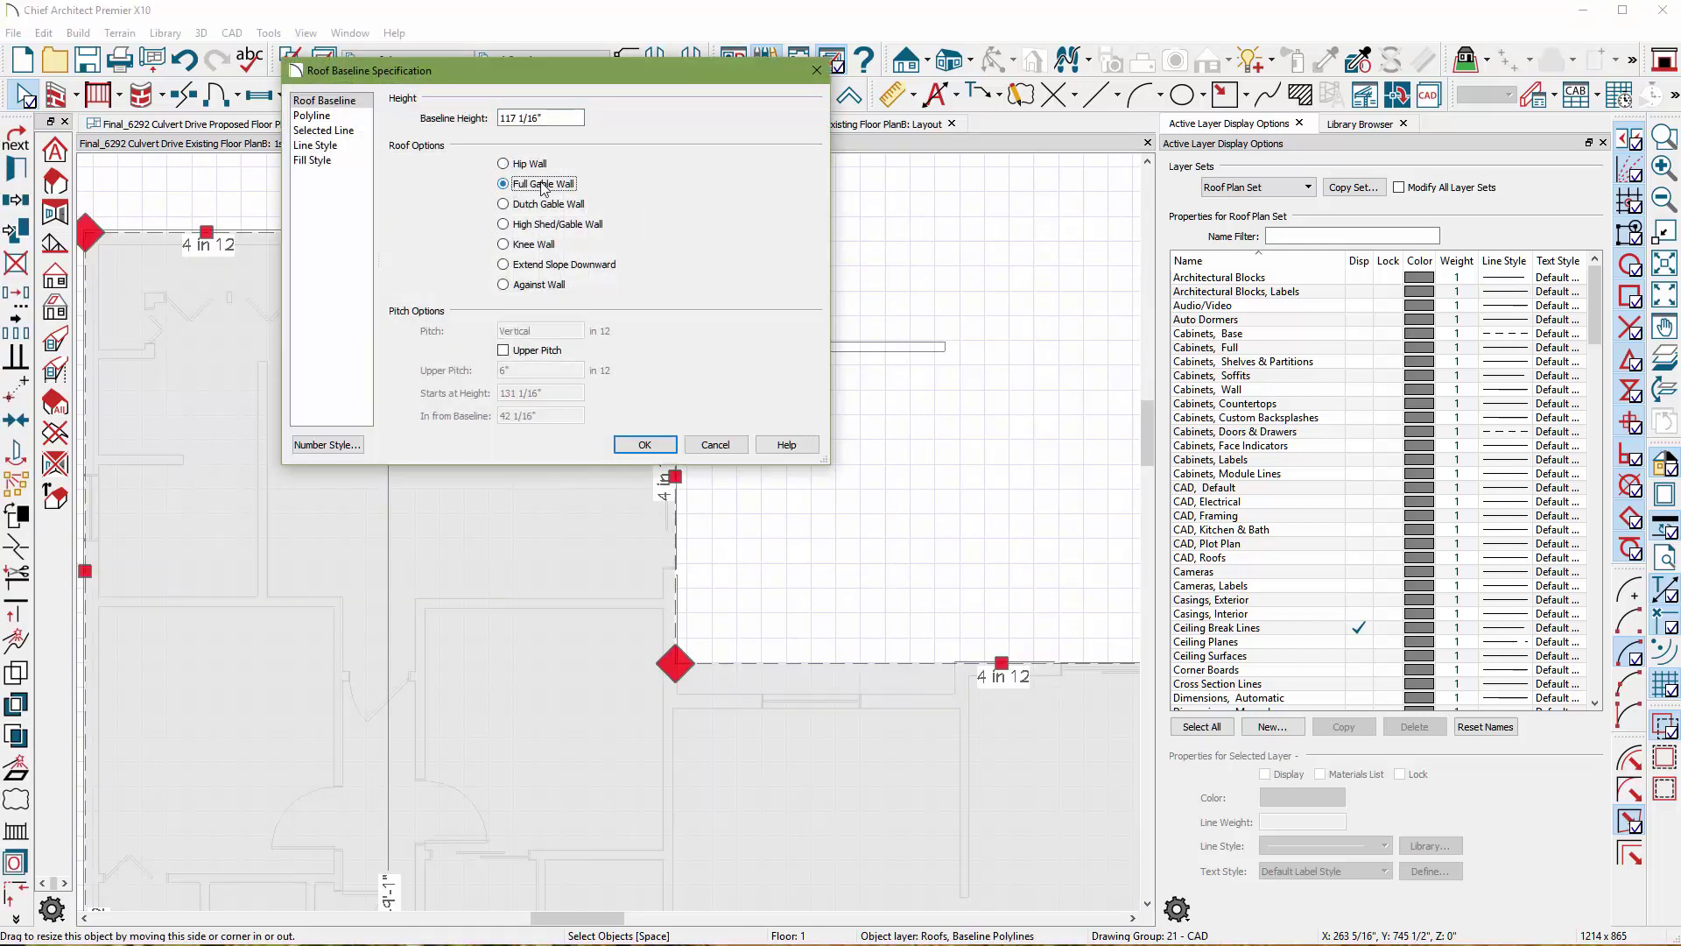
left_click(645, 445)
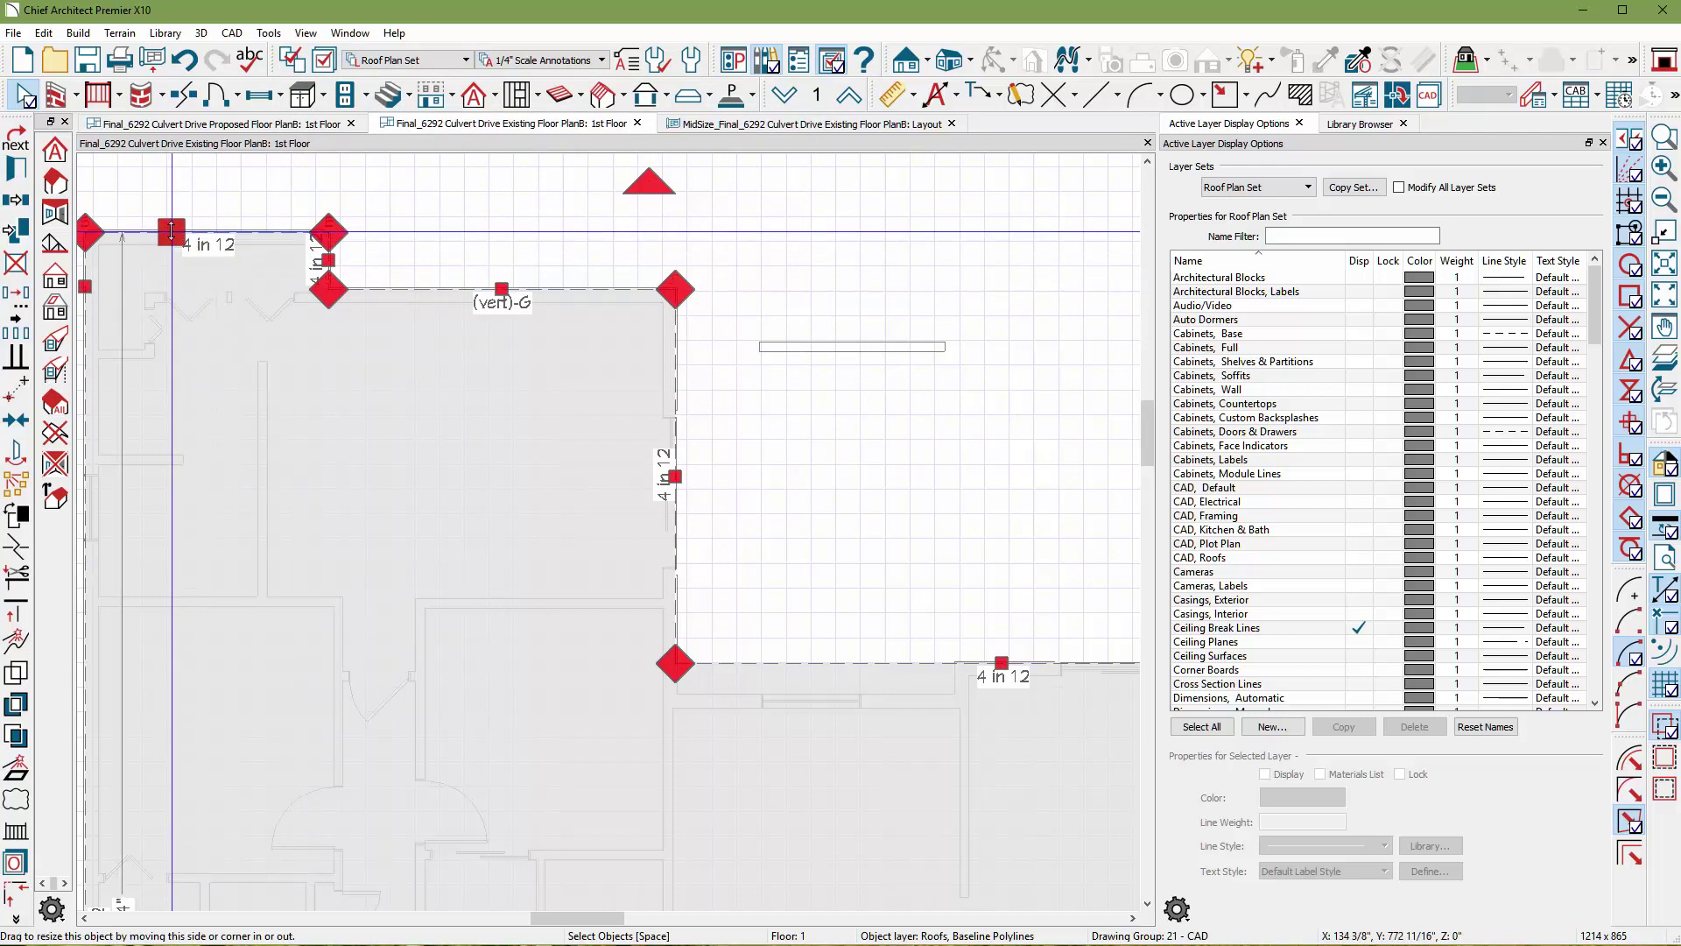
double_click(171, 232)
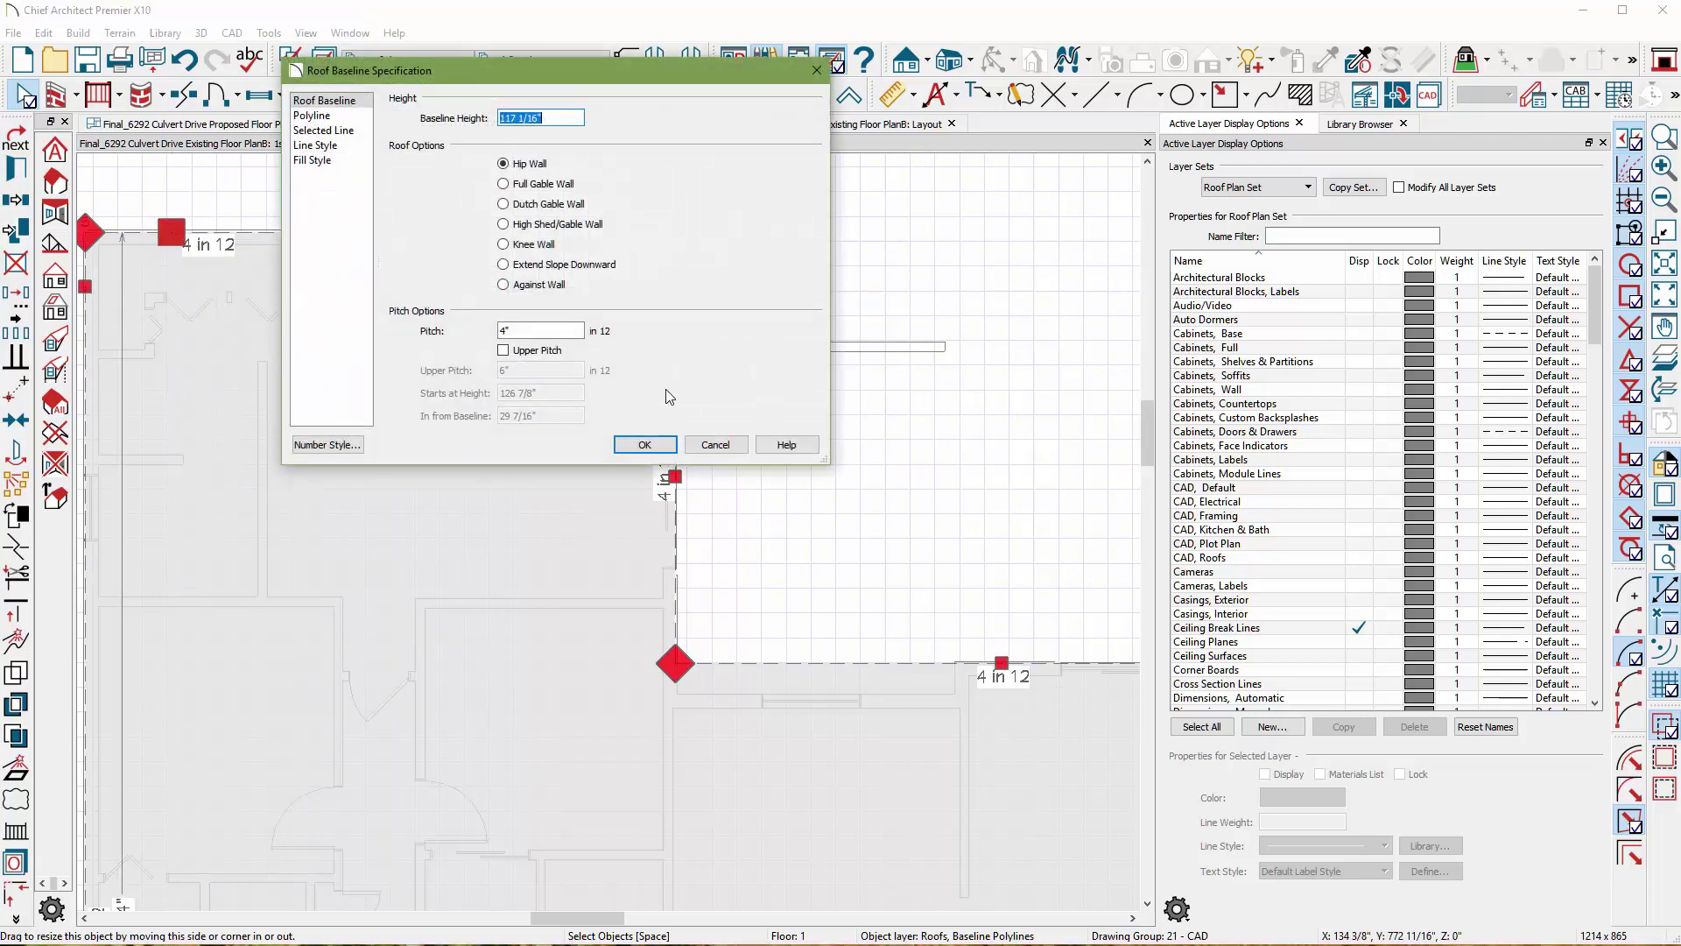
left_click(518, 186)
left_click(644, 445)
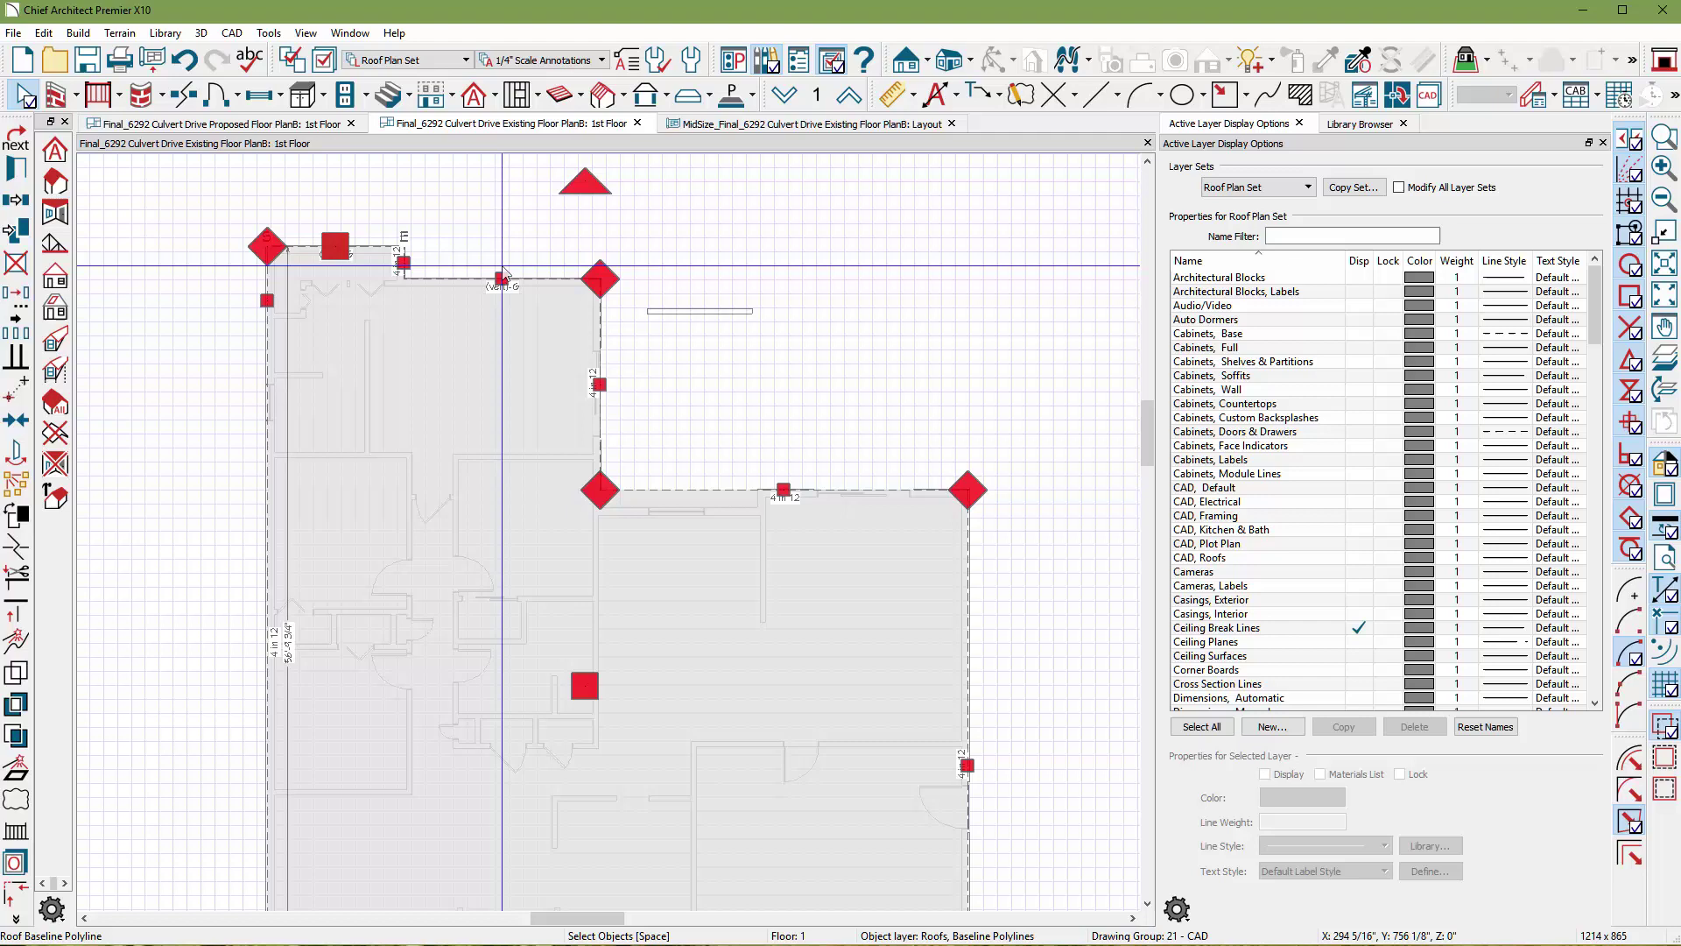
scroll(499, 421, "down", 3)
scroll(441, 547, "up", 5)
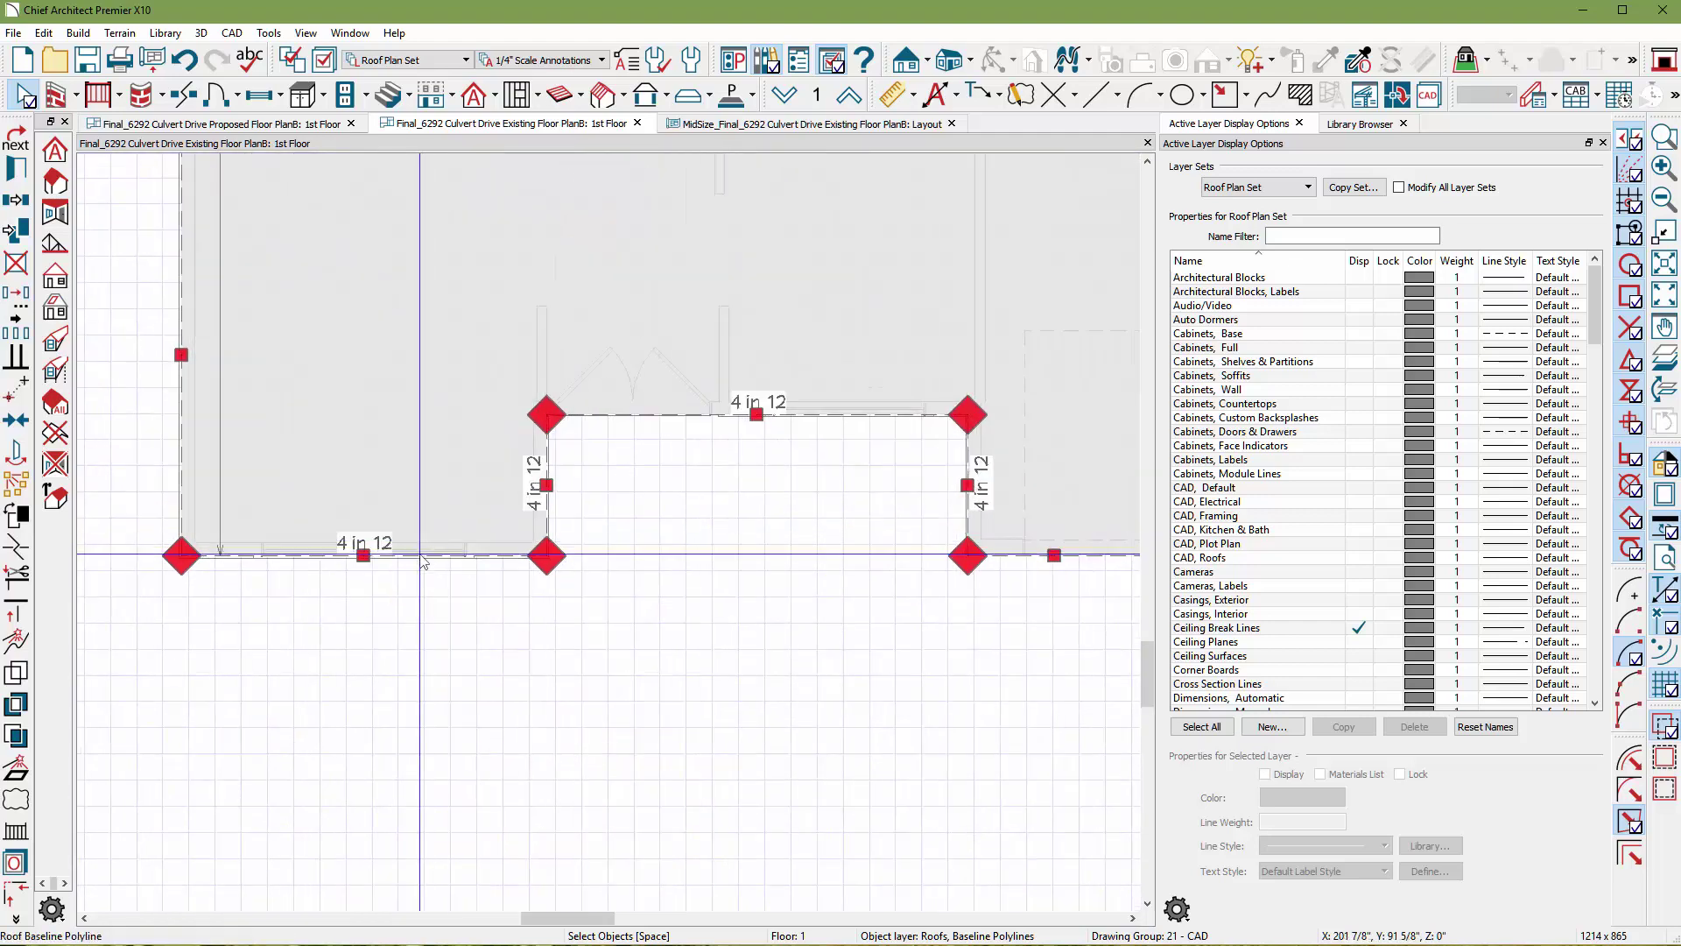
- Make the bottom and bottom-right roof baseline edges Full Gable Walls
double_click(441, 550)
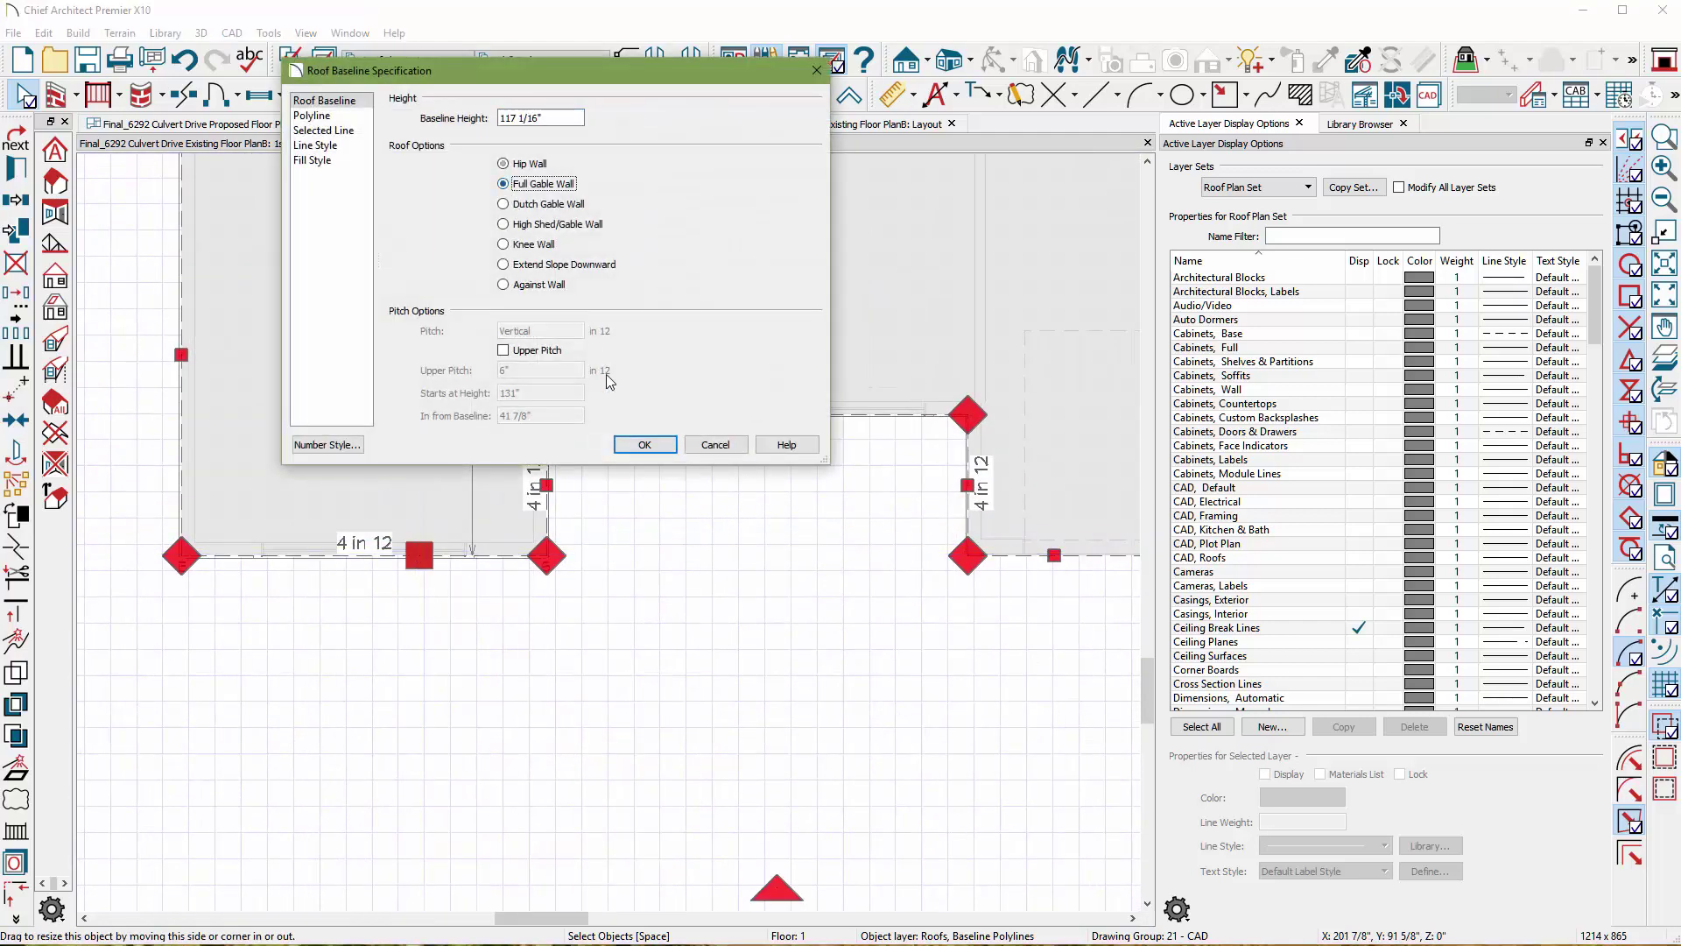
left_click(642, 445)
scroll(630, 526, "down", 4)
scroll(613, 551, "up", 3)
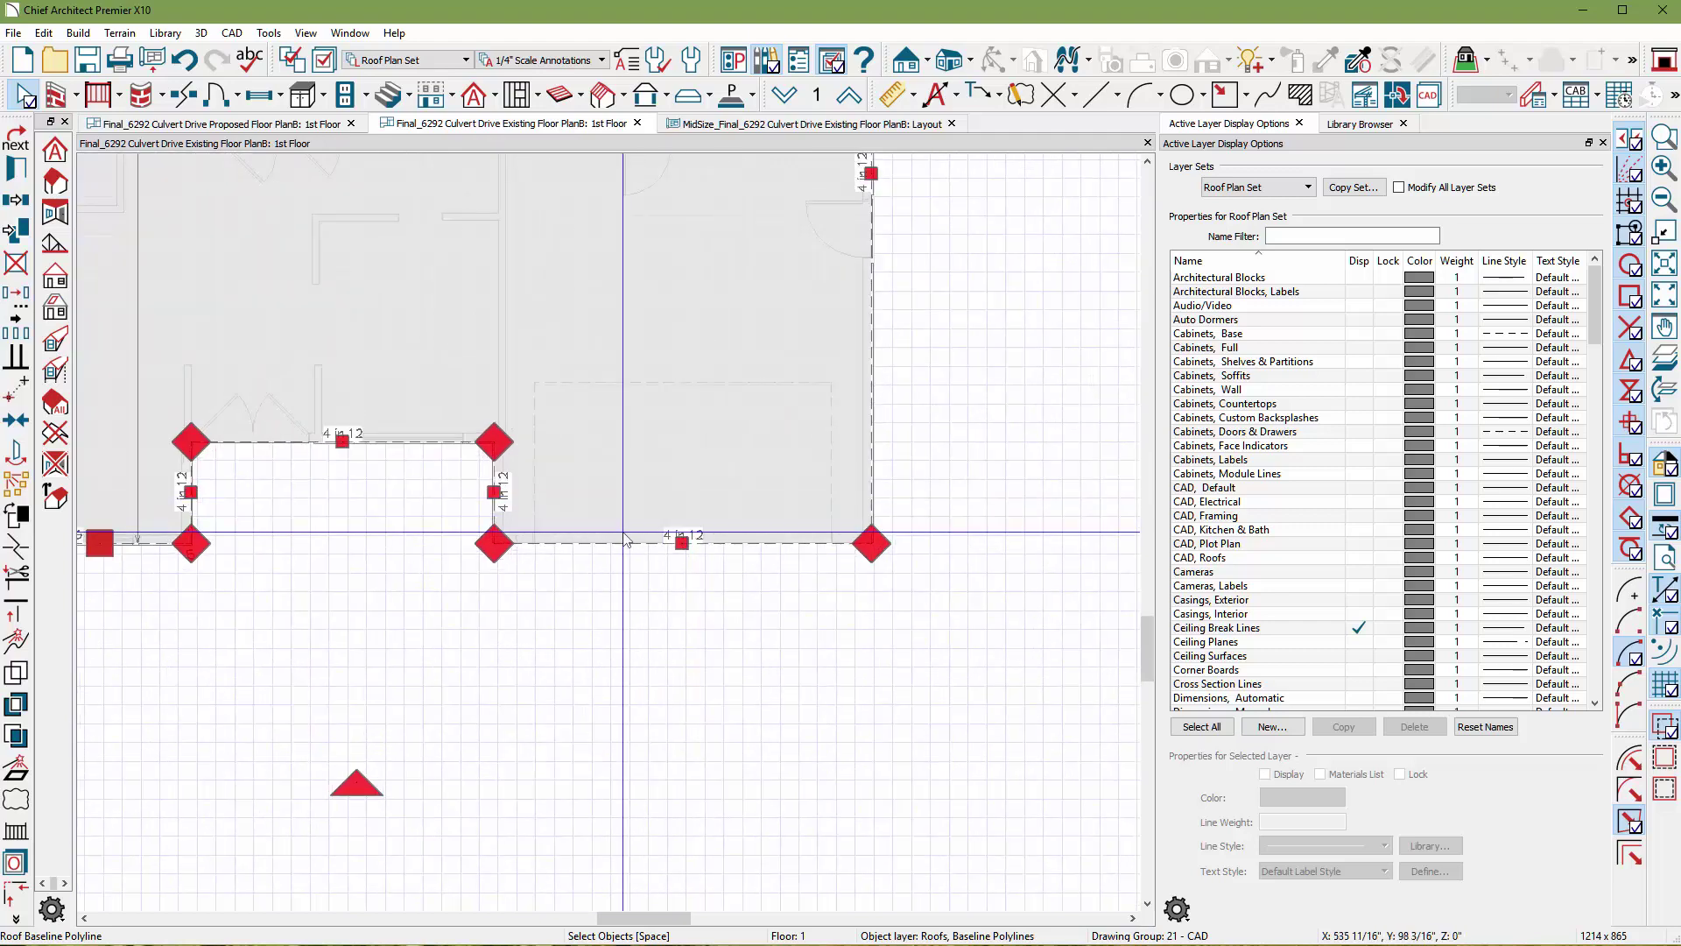
double_click(612, 548)
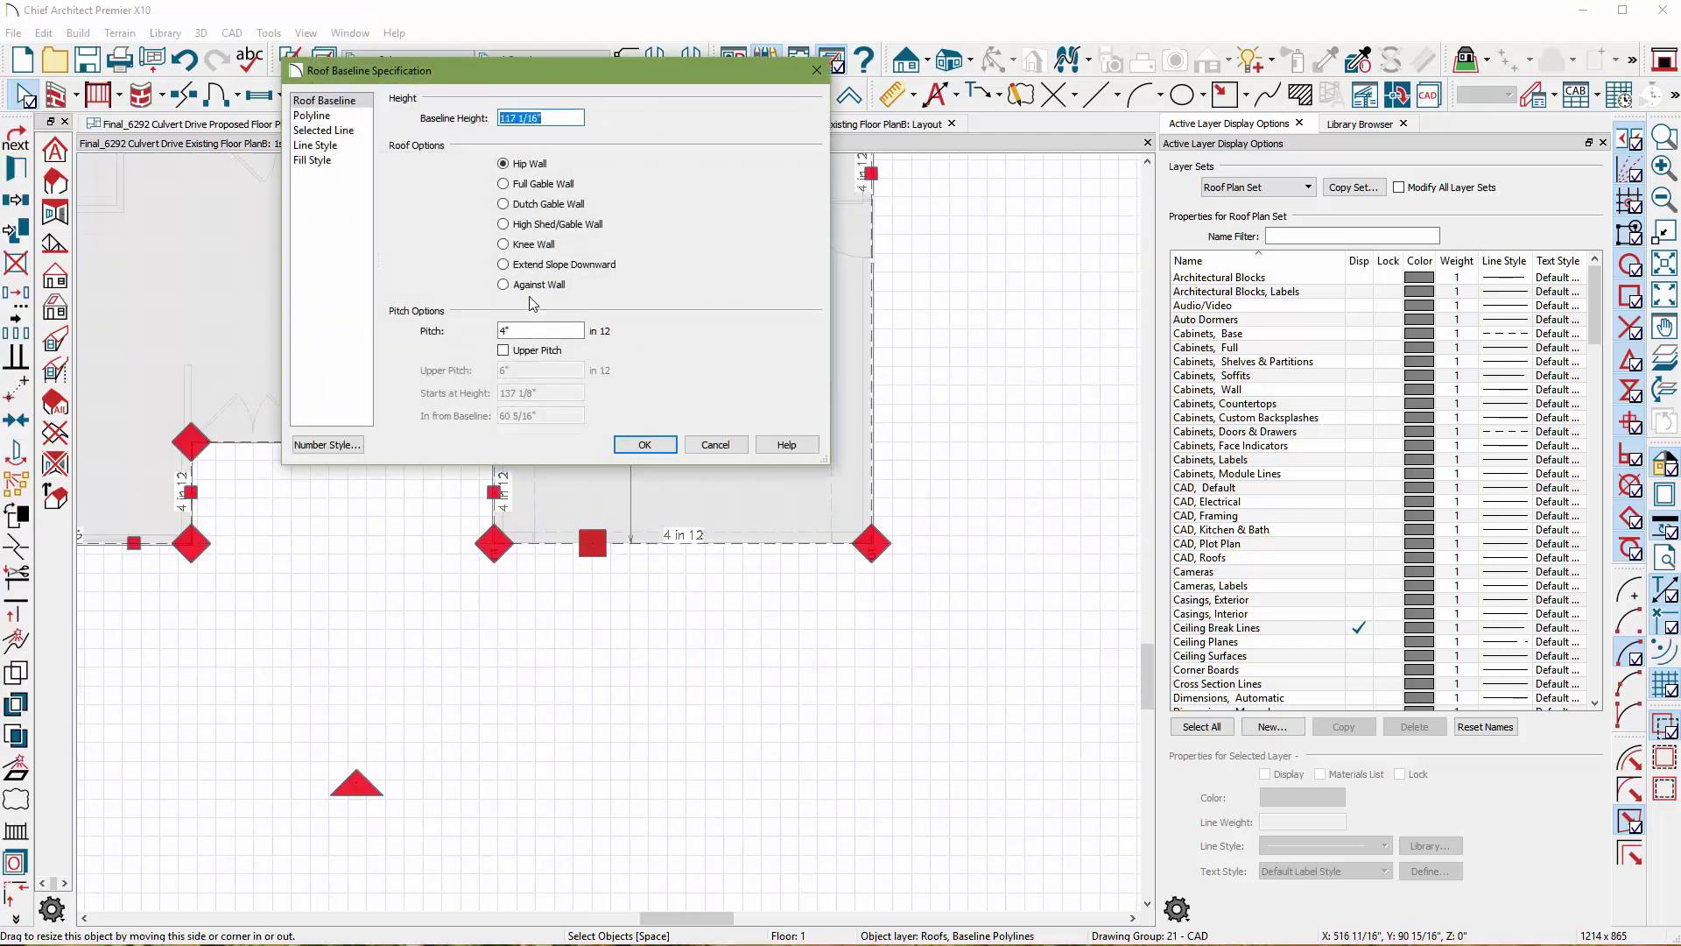
left_click(504, 184)
left_click(643, 445)
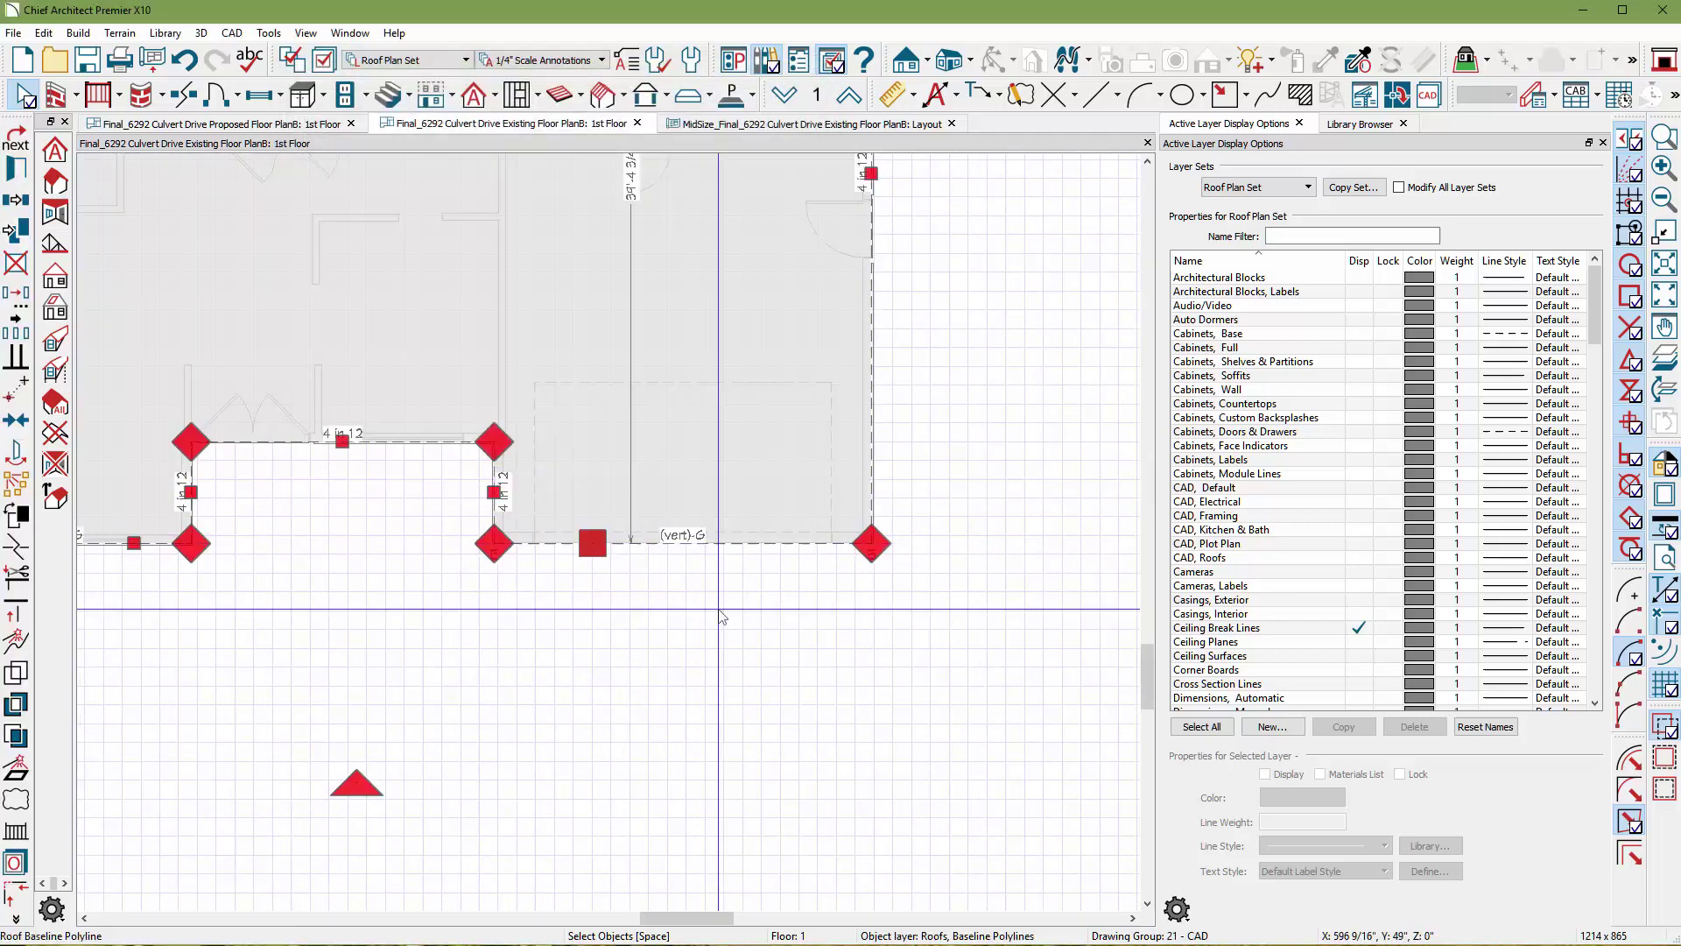
scroll(533, 642, "down", 3)
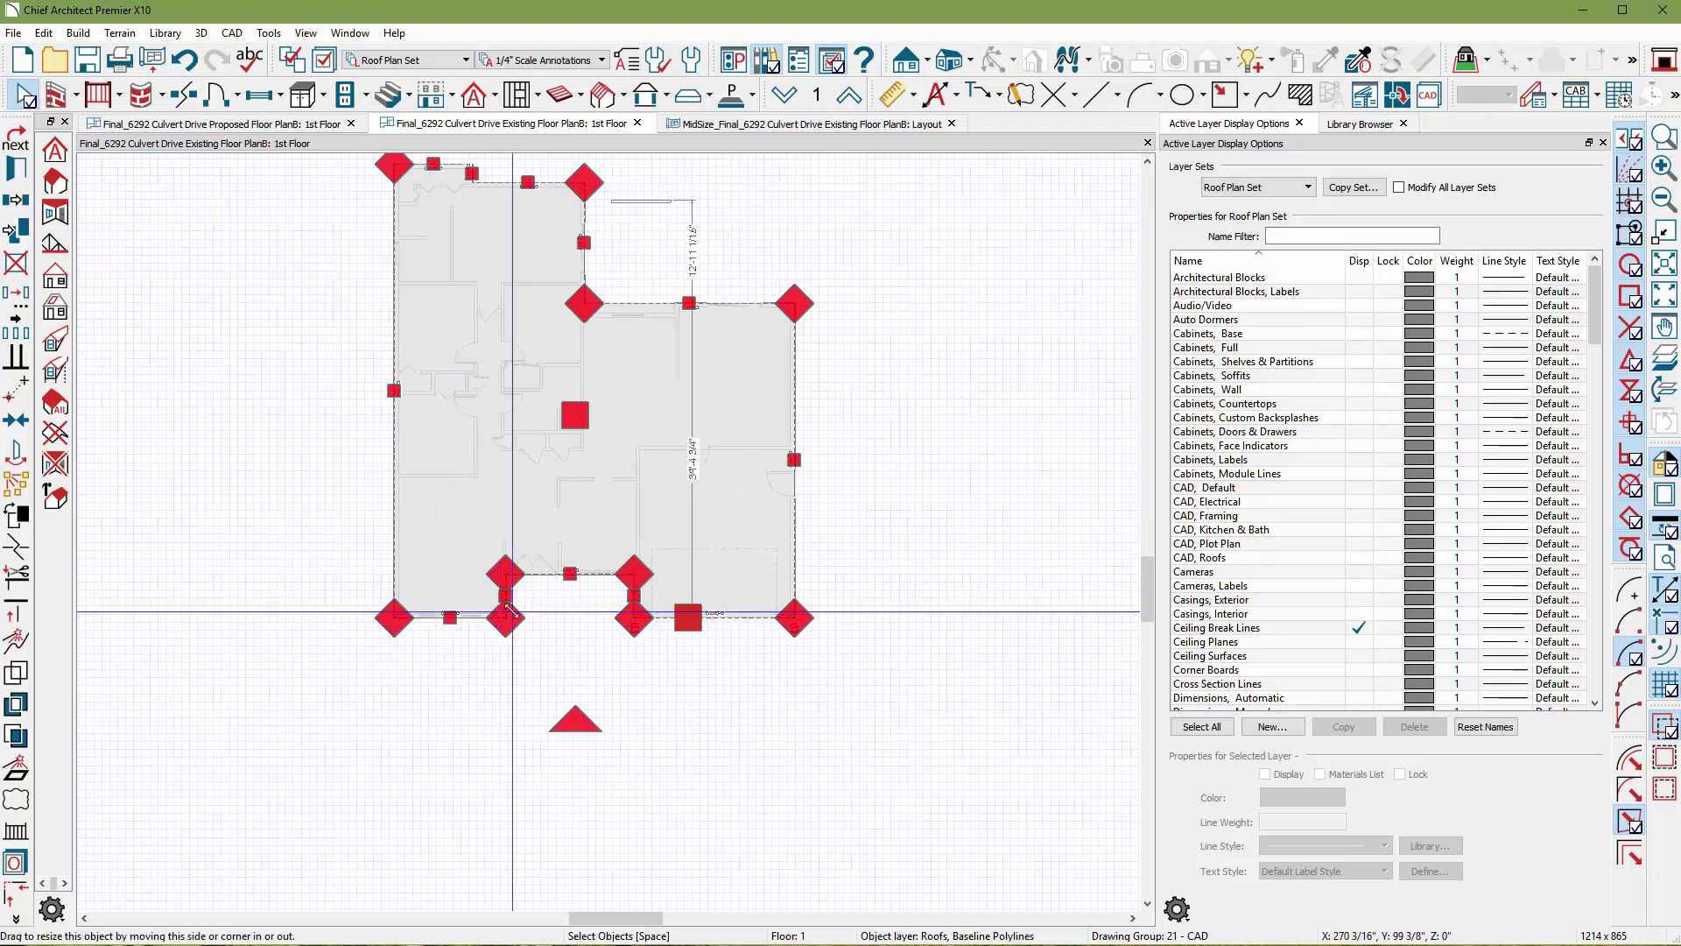
scroll(634, 599, "up", 4)
scroll(650, 599, "down", 4)
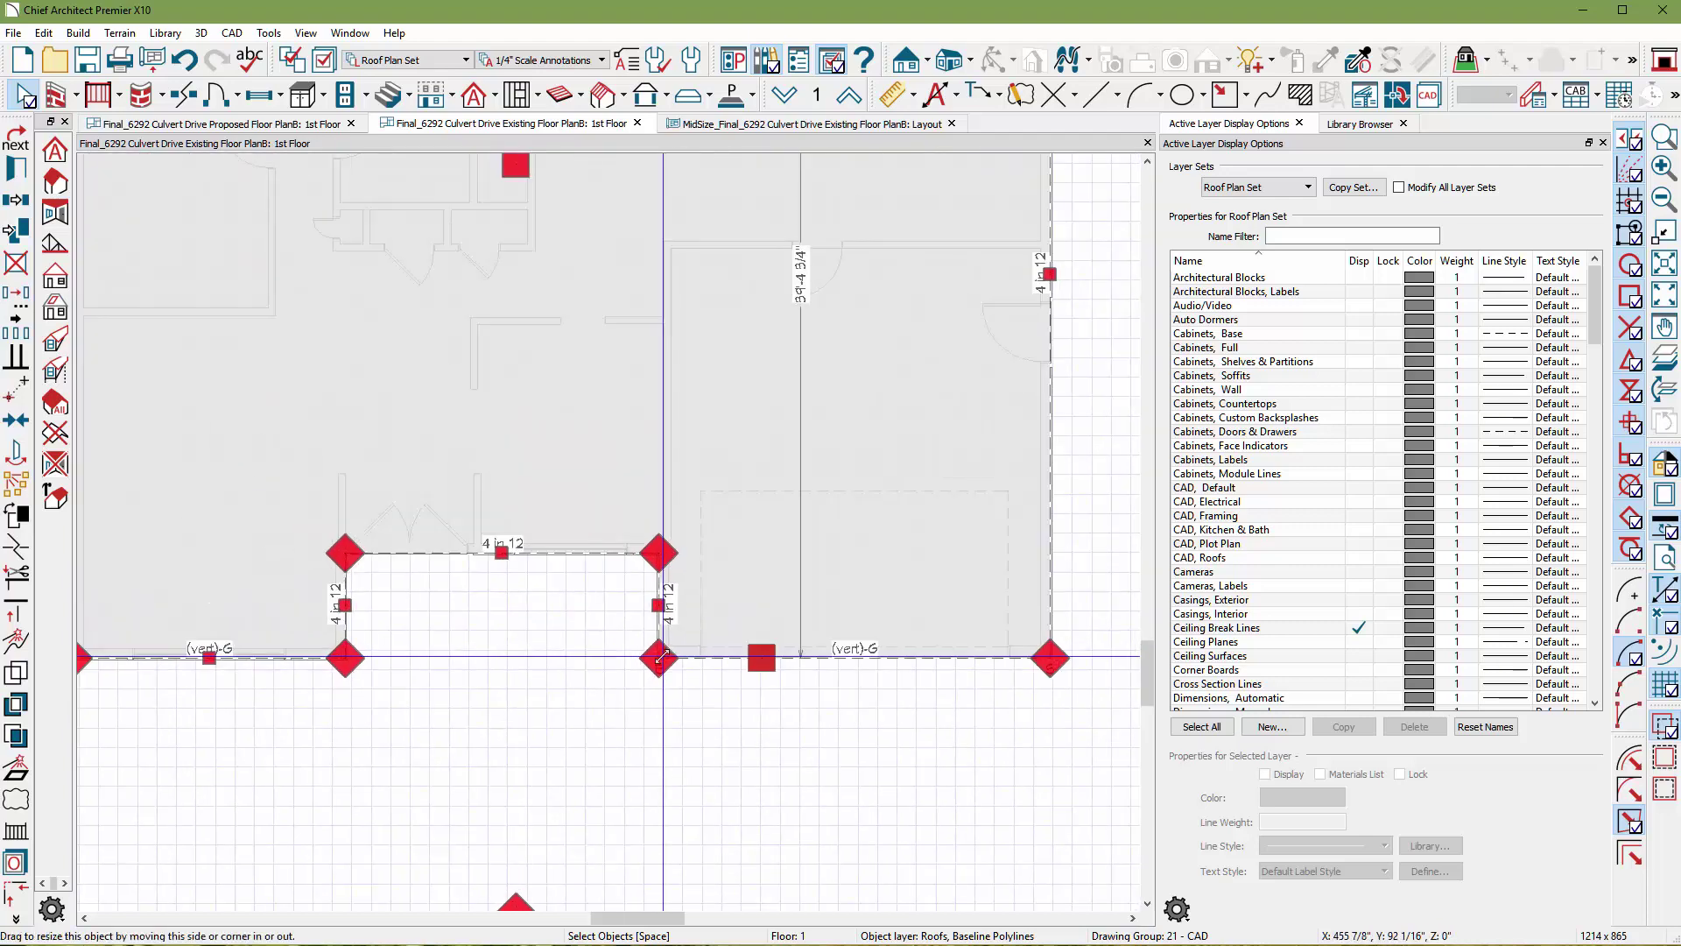
scroll(527, 293, "up", 3)
scroll(526, 294, "down", 1)
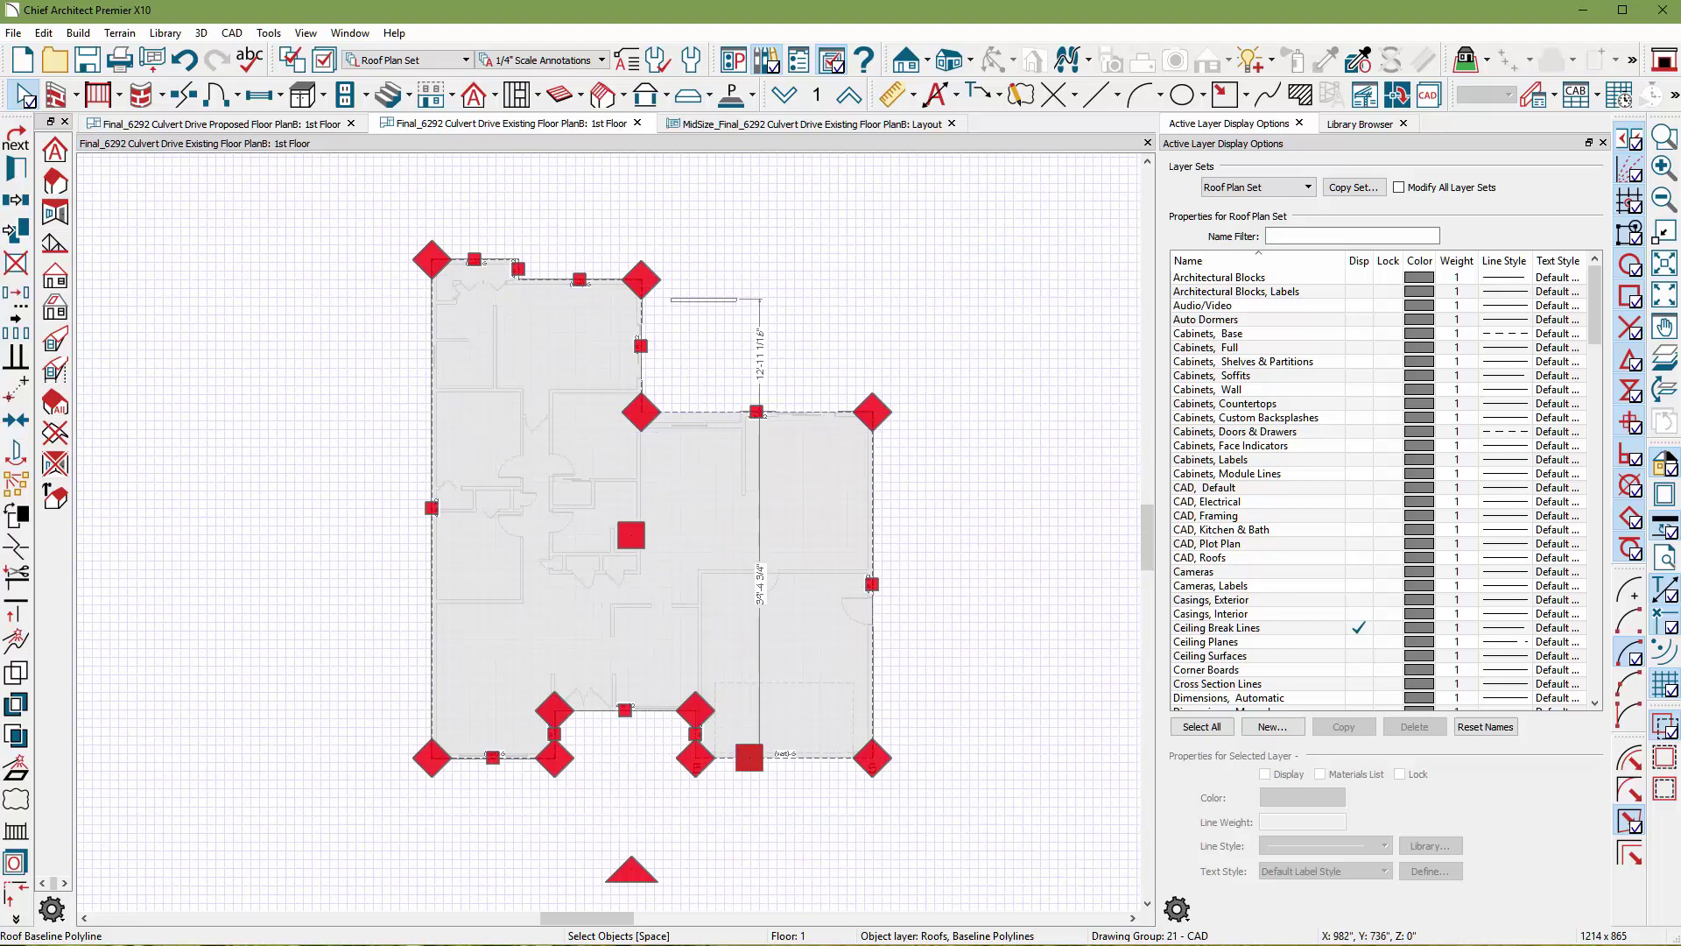
key("alt+Tab")
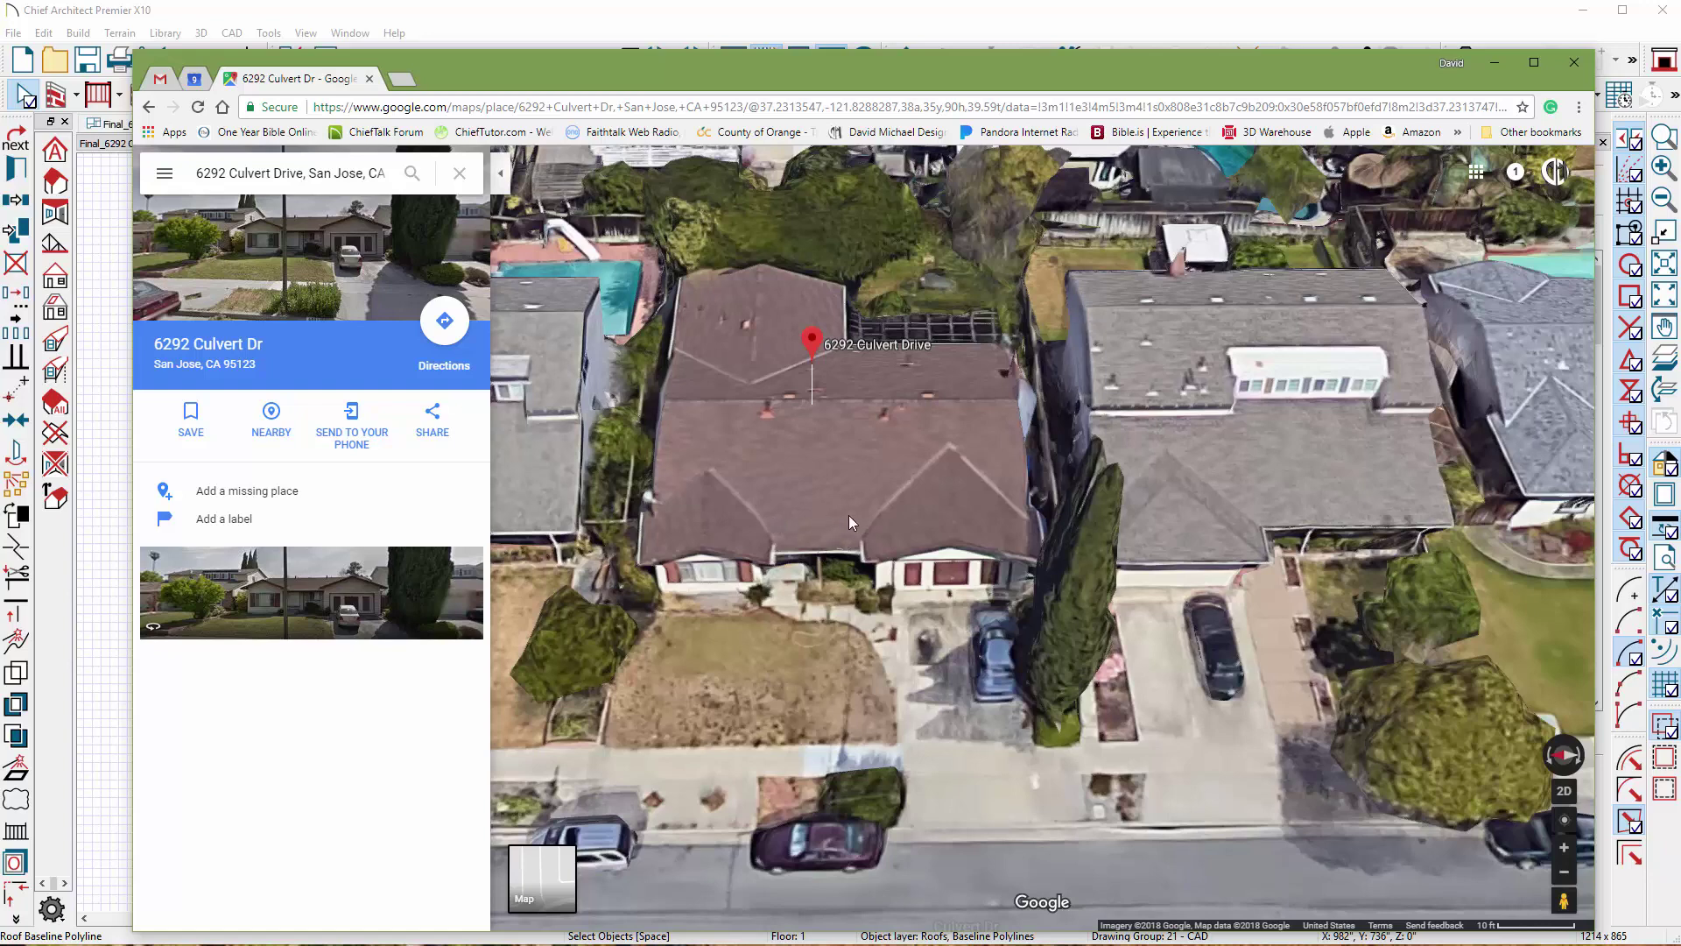
left_click_drag(810, 63, 1680, 66)
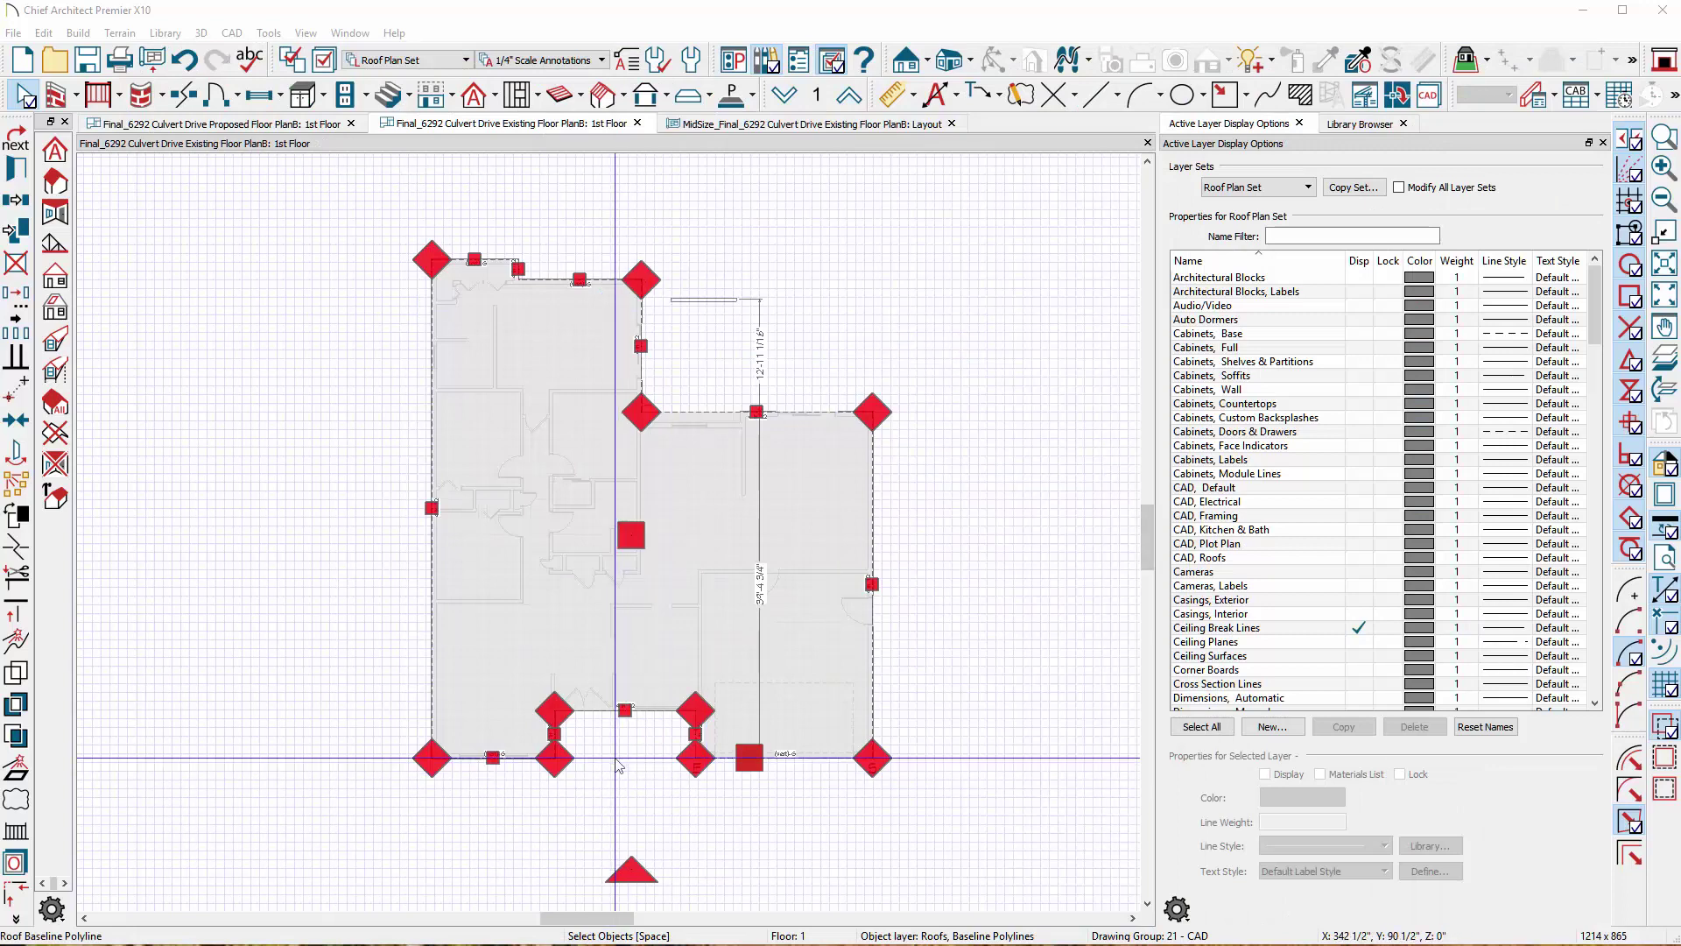
- Add Break Line points on the roof baseline's bottom-left and left edges
scroll(613, 716, "up", 1)
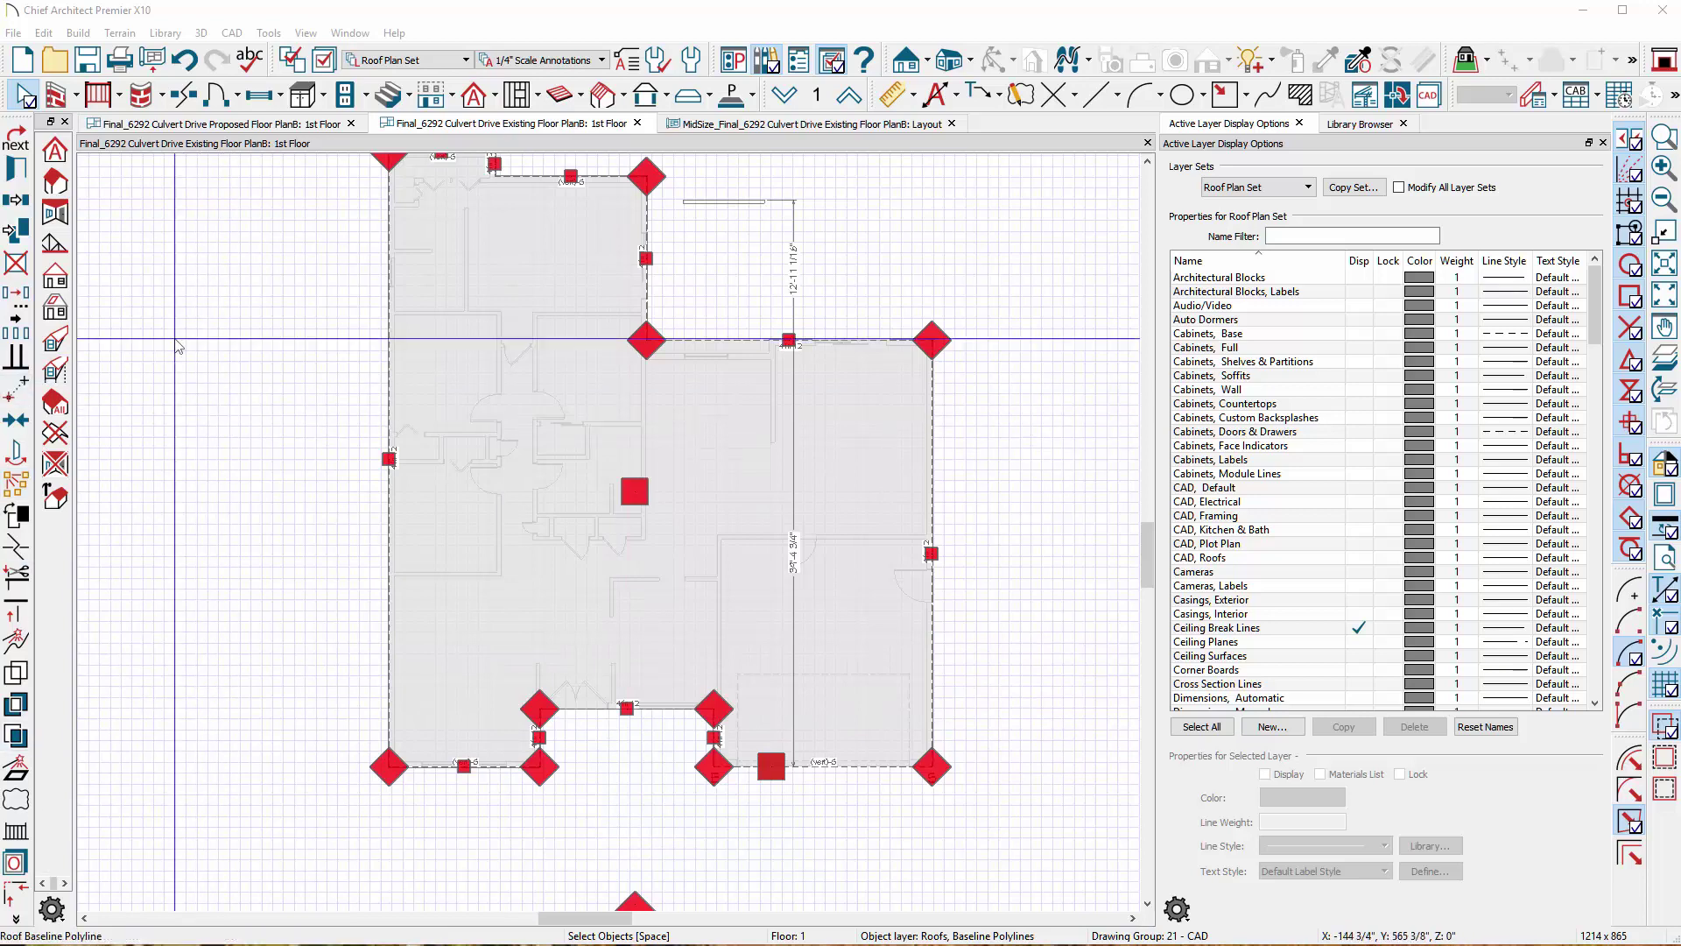
left_click_drag(10, 119, 86, 924)
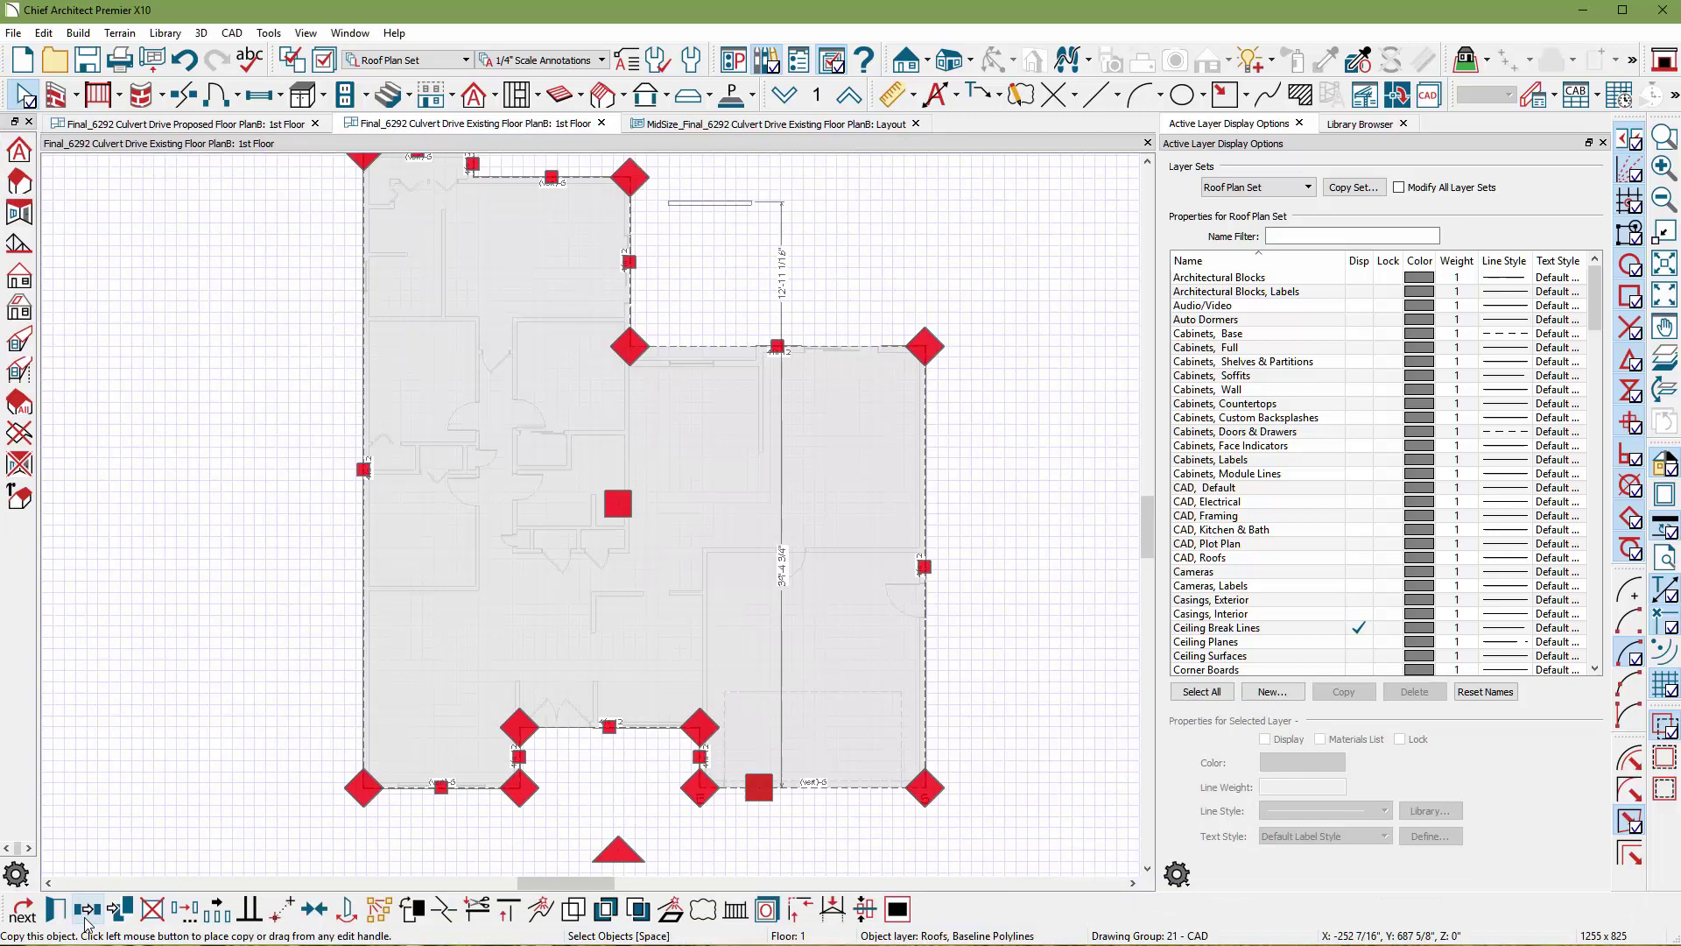
left_click(443, 910)
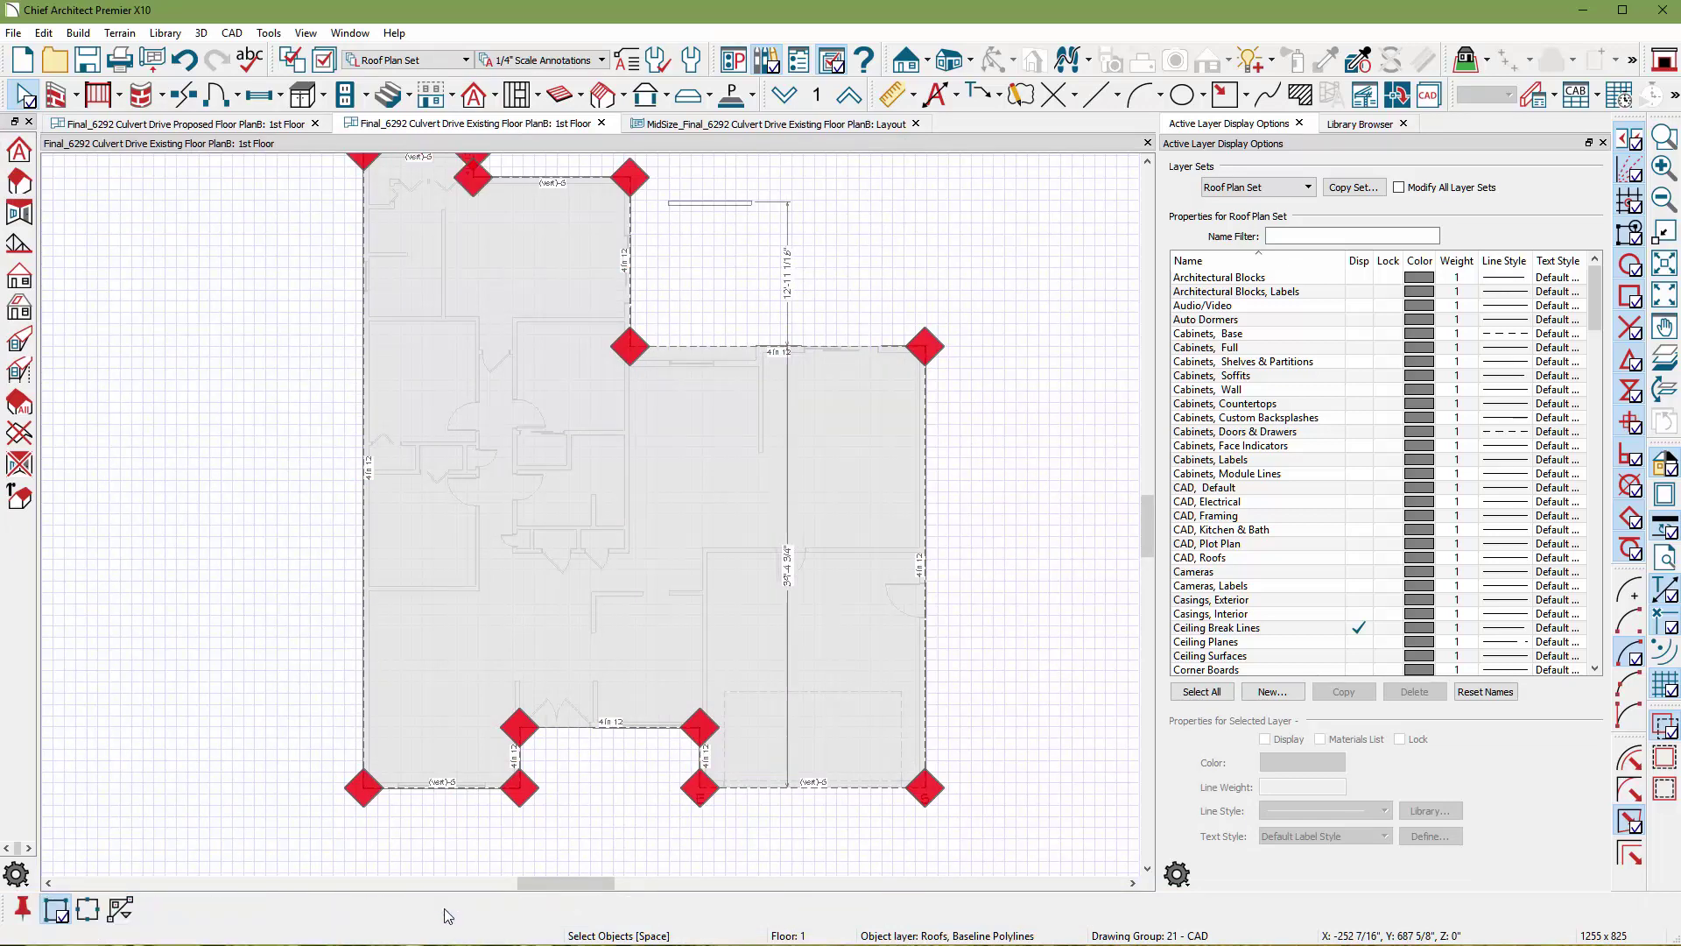
left_click(362, 728)
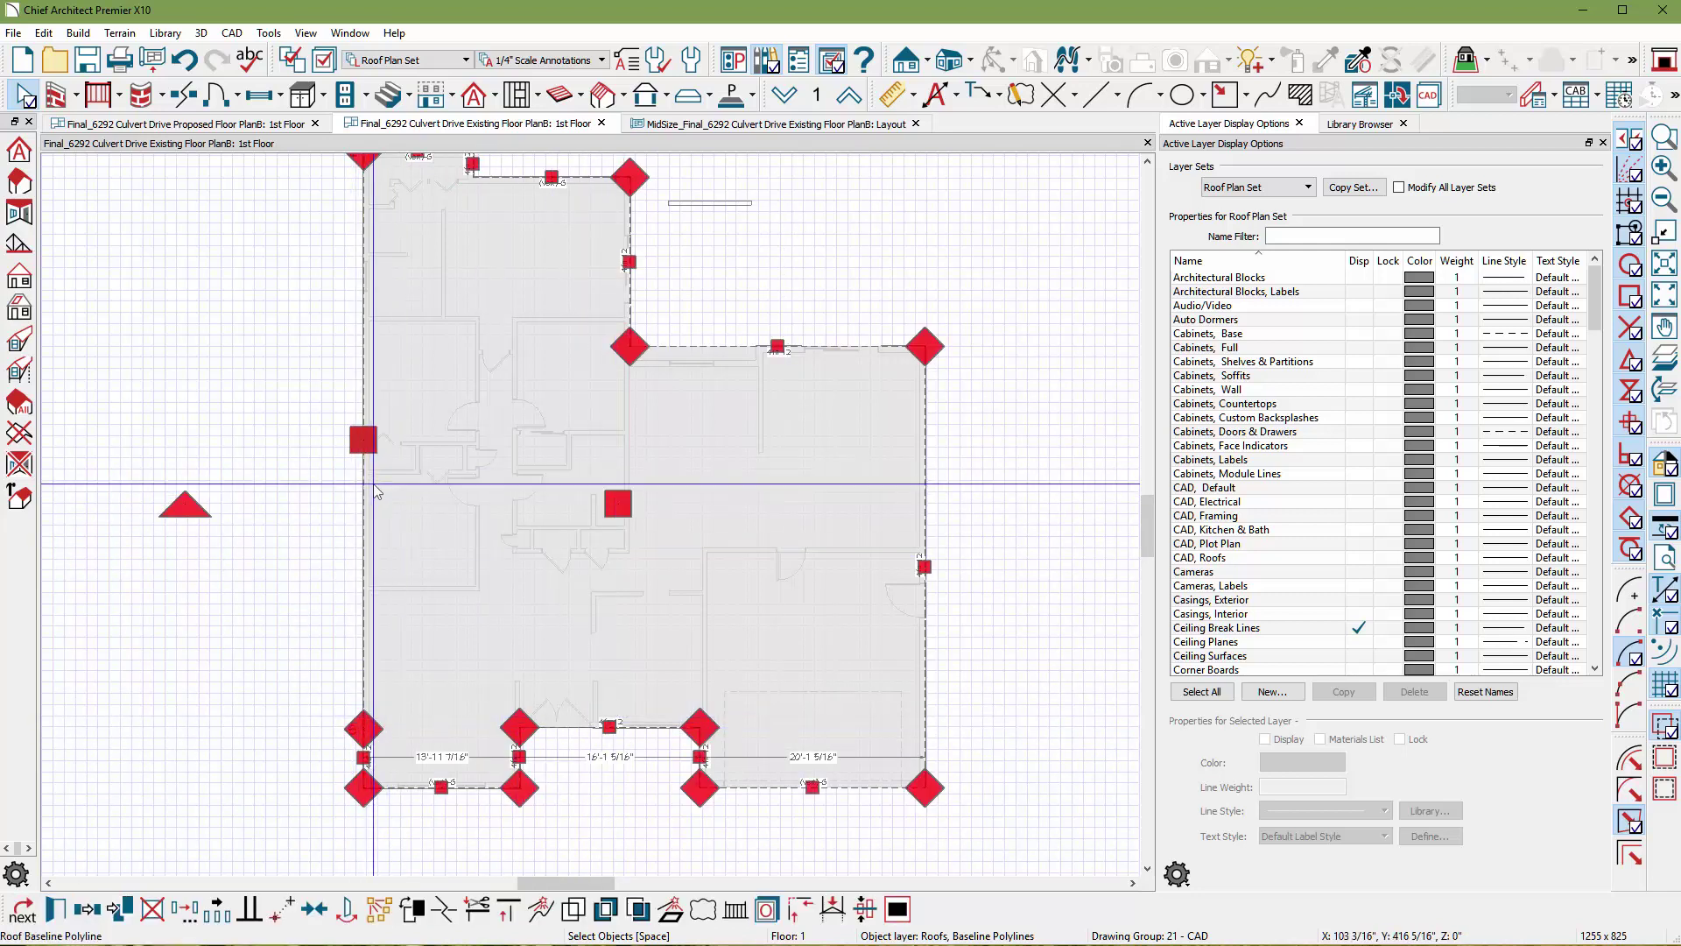
left_click(363, 347)
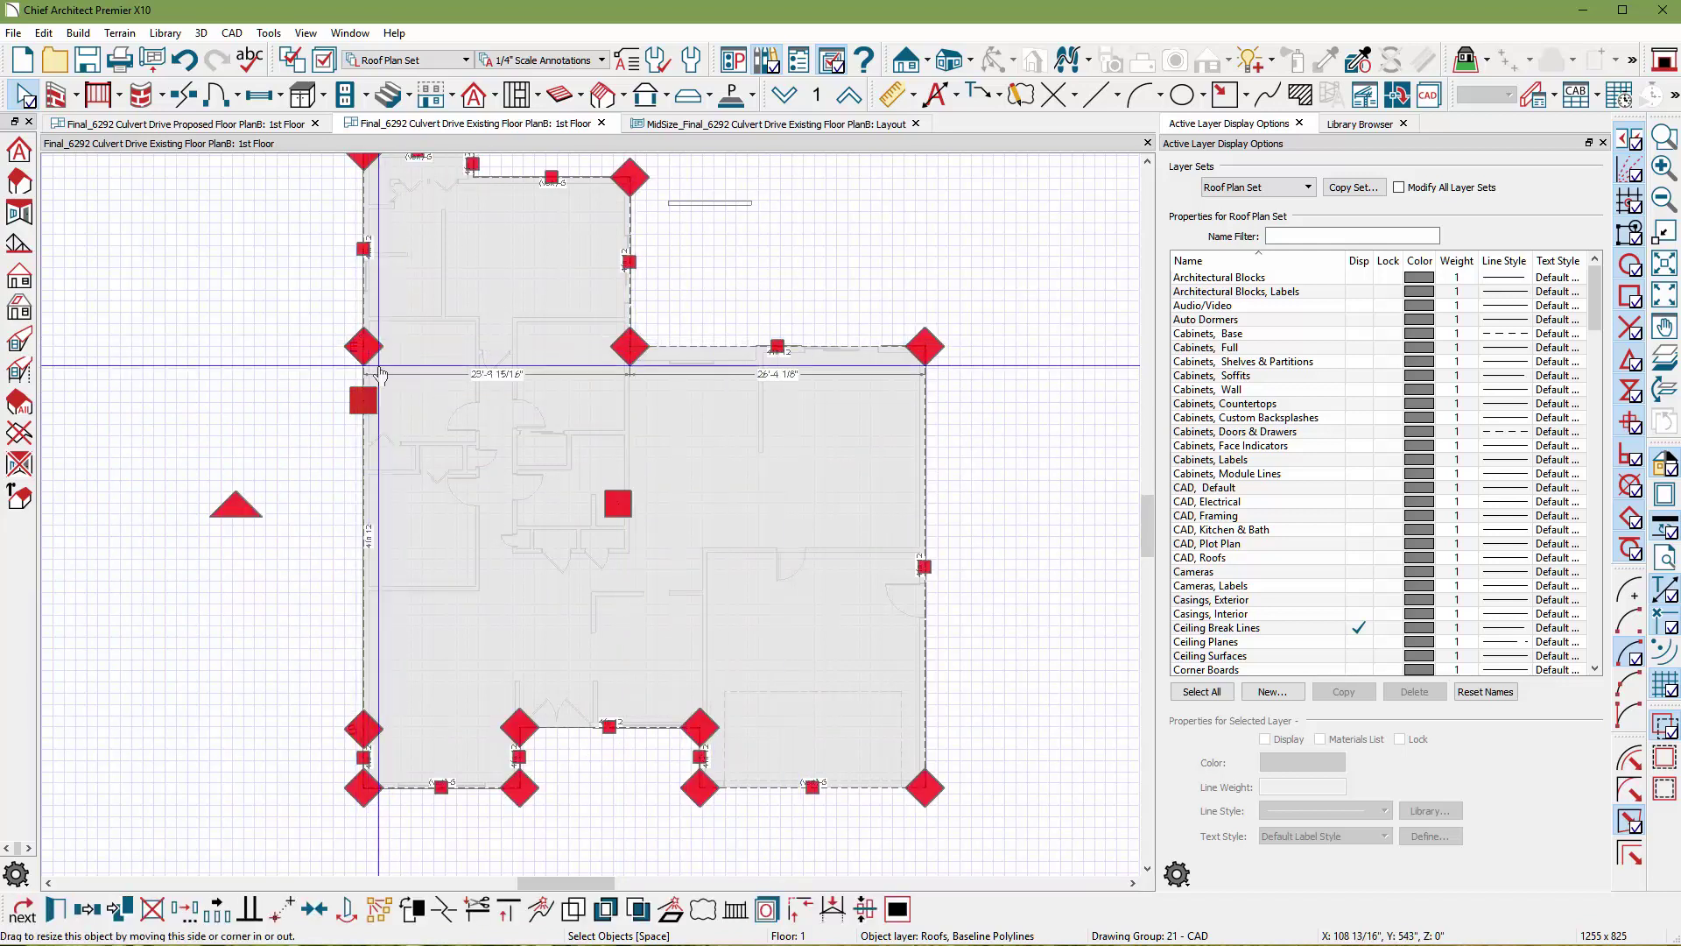
- Push the lower-left baseline section out to the left and align the extension's top edge
left_click_drag(363, 400, 304, 404)
left_click_drag(331, 347, 653, 348)
scroll(389, 859, "up", 1)
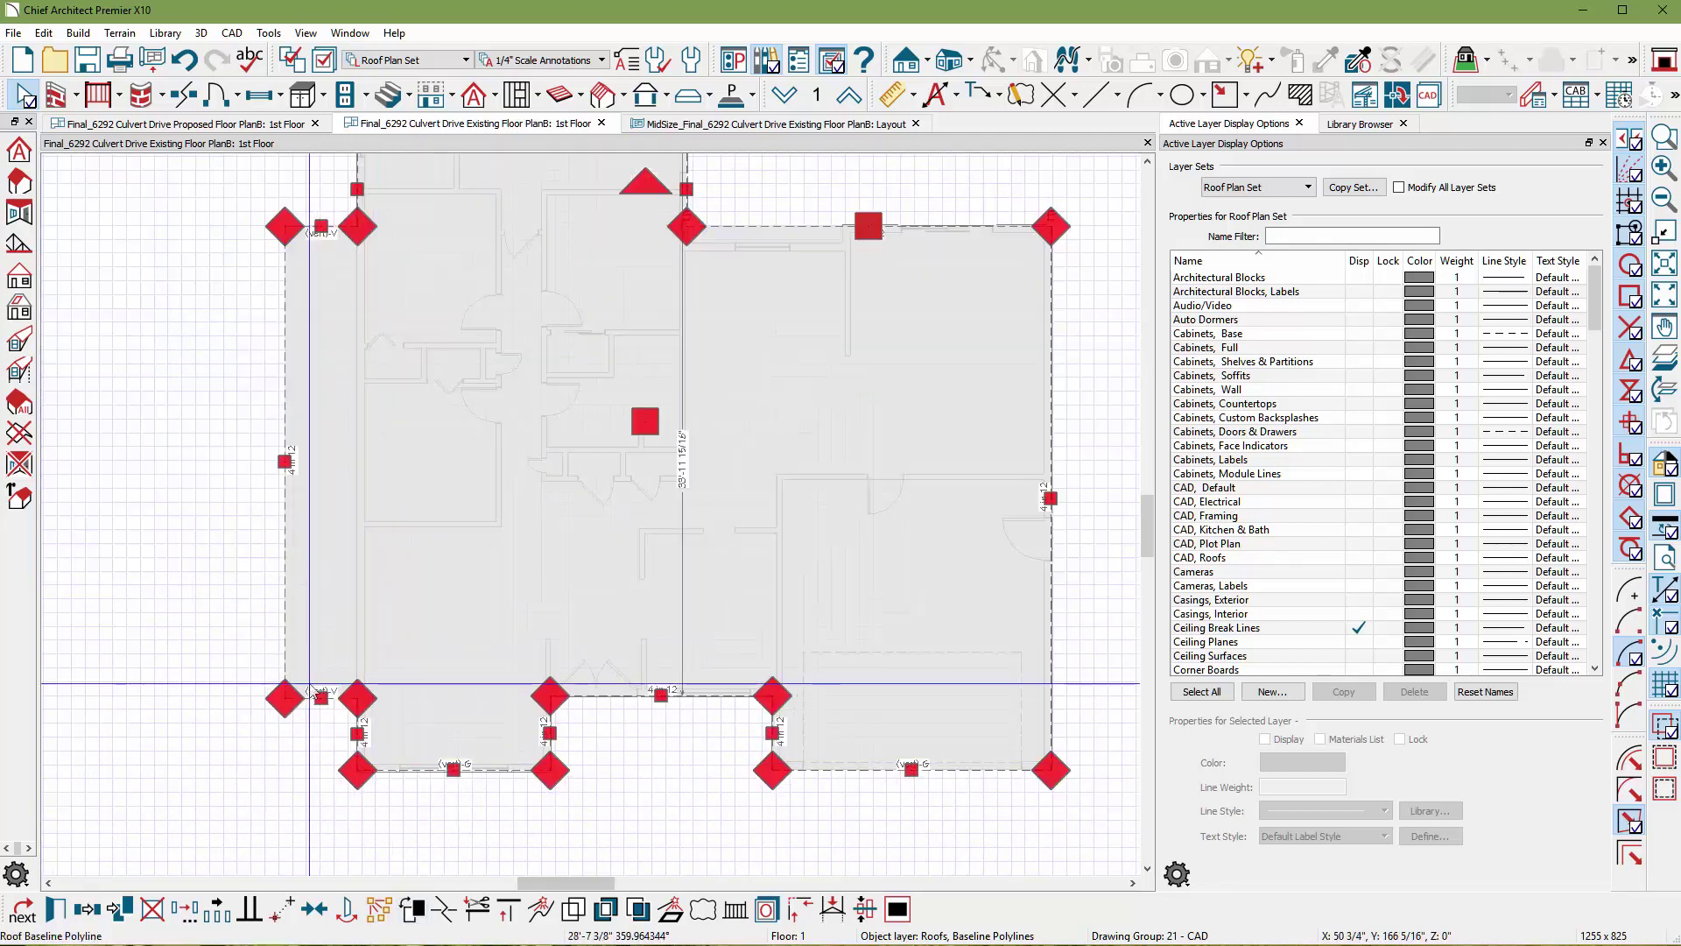
- Fit the baseline's bottom and right edges to the walls and select the new lower-left edge
left_click_drag(624, 697, 627, 694)
scroll(788, 665, "down", 2)
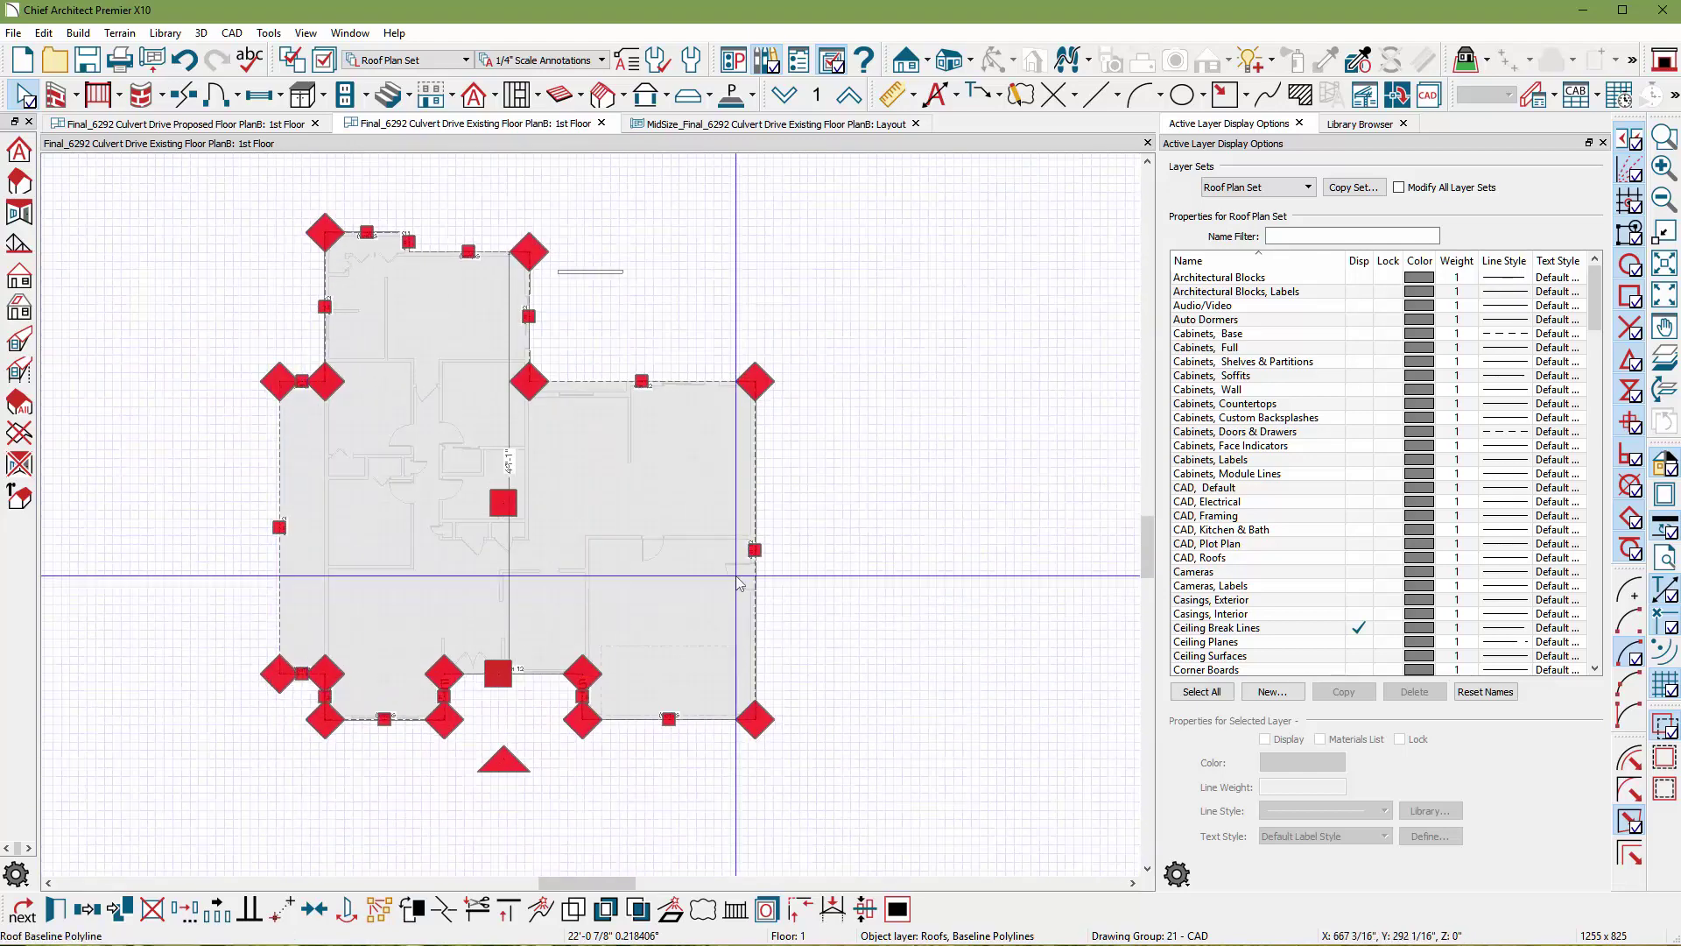
scroll(804, 663, "up", 2)
mouse_move(765, 692)
left_mouse_down()
mouse_move(763, 714)
mouse_move(764, 662)
left_mouse_up()
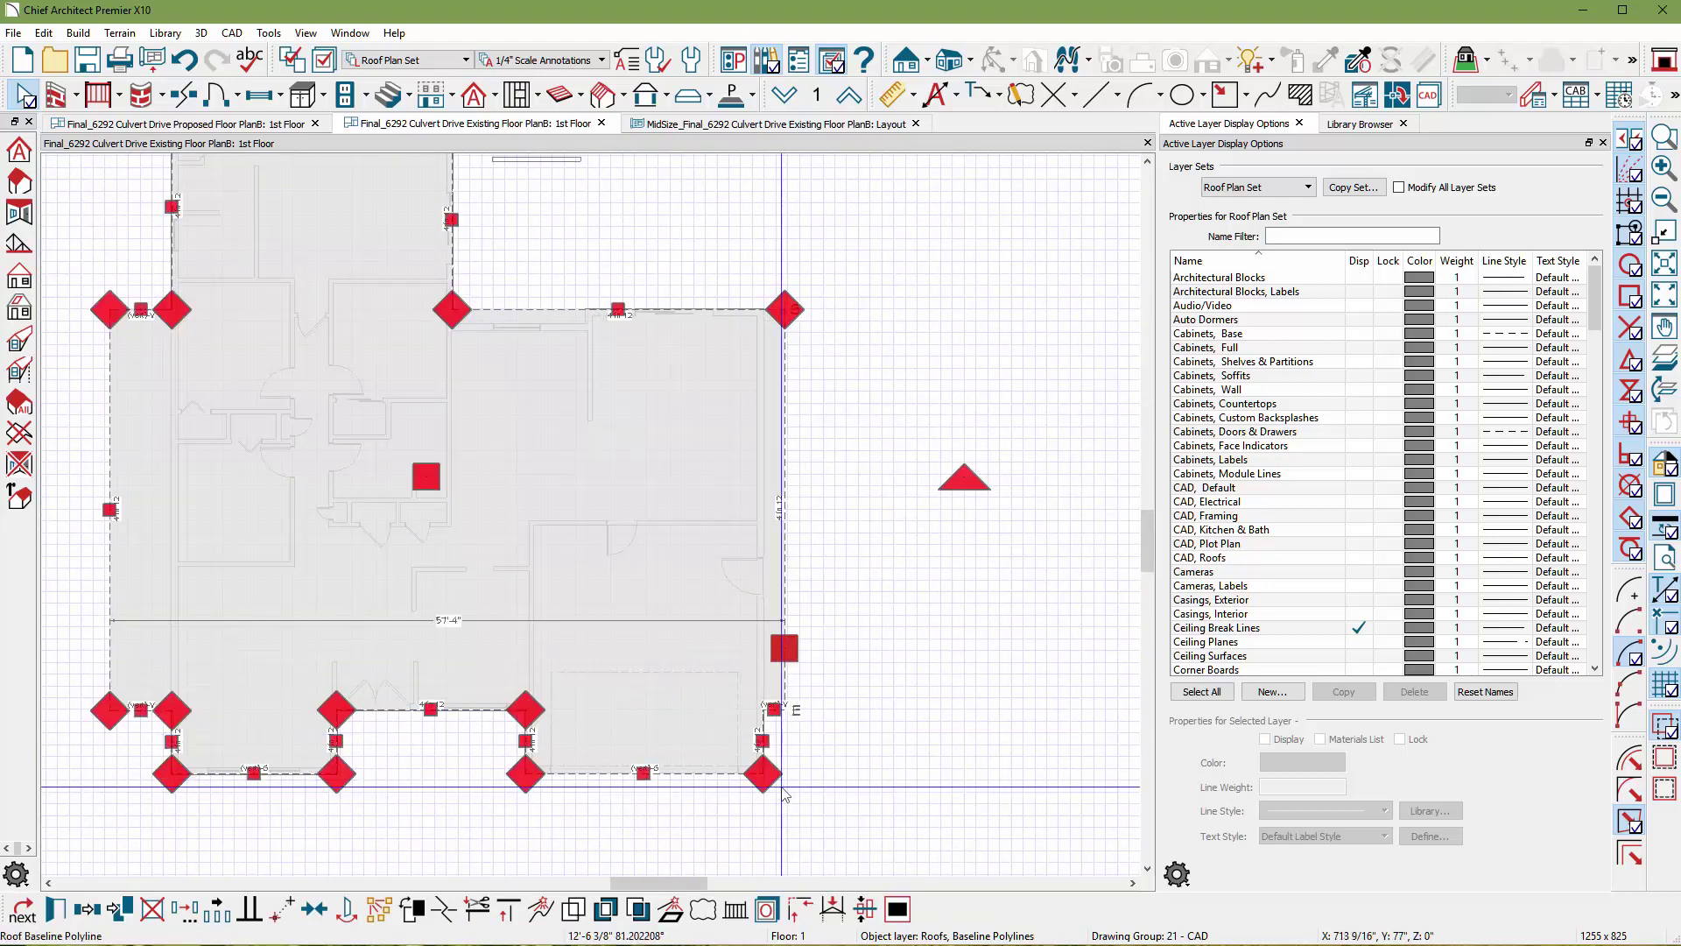
scroll(769, 690, "up", 2)
left_click(289, 659)
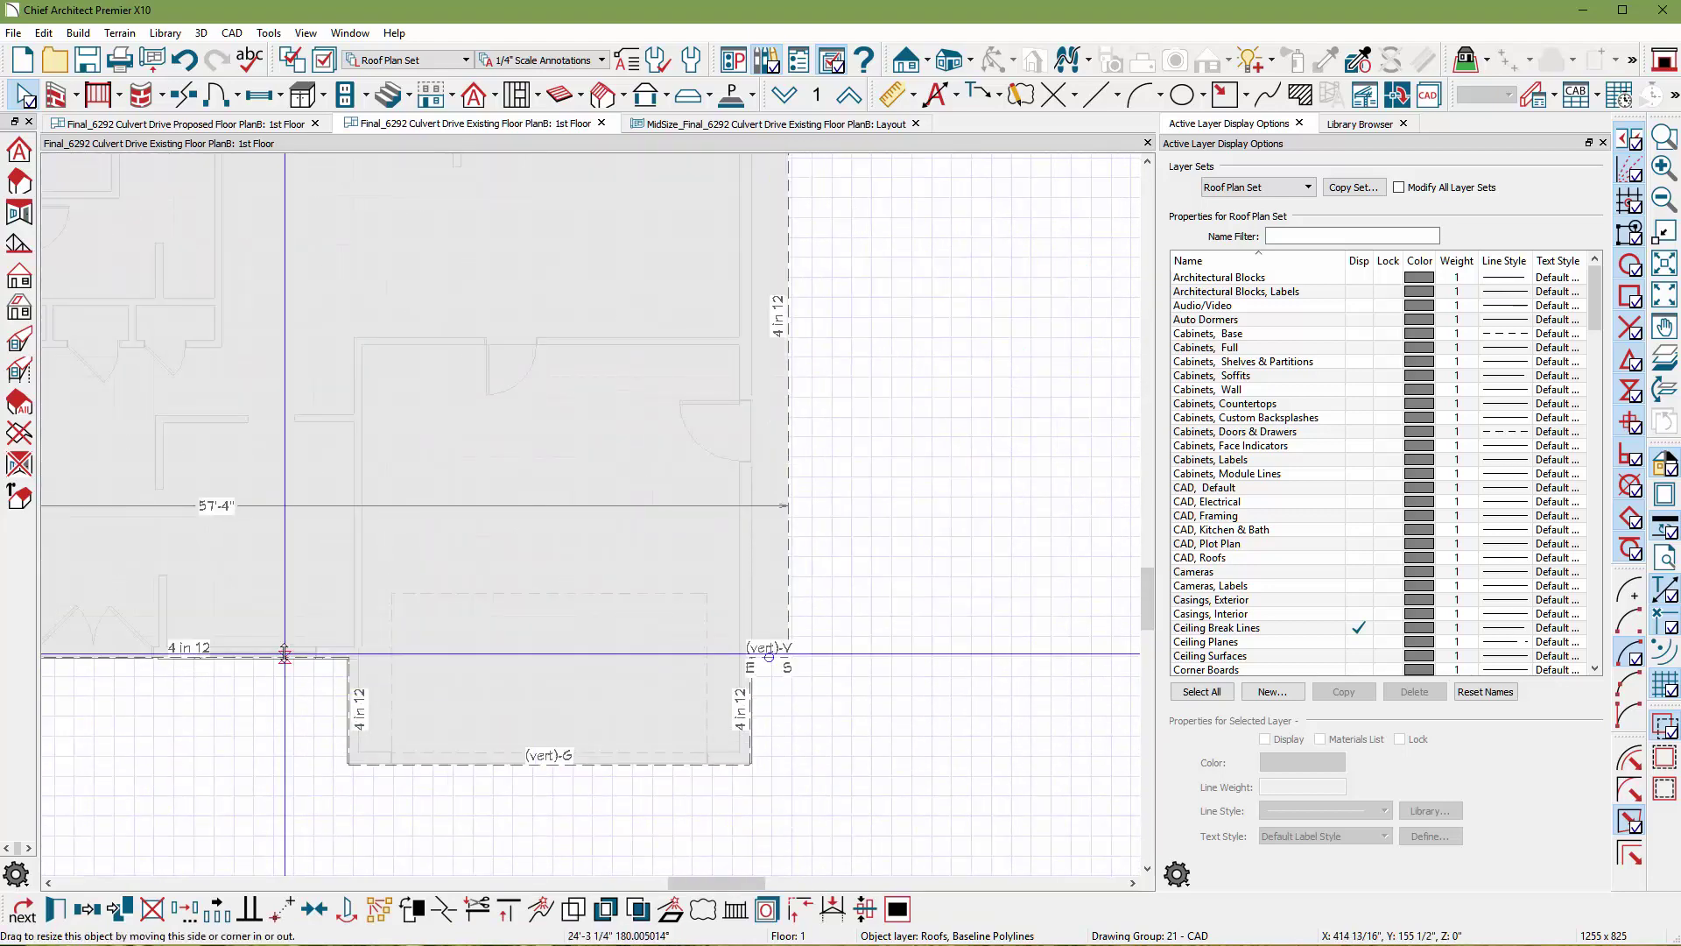
scroll(771, 665, "up", 3)
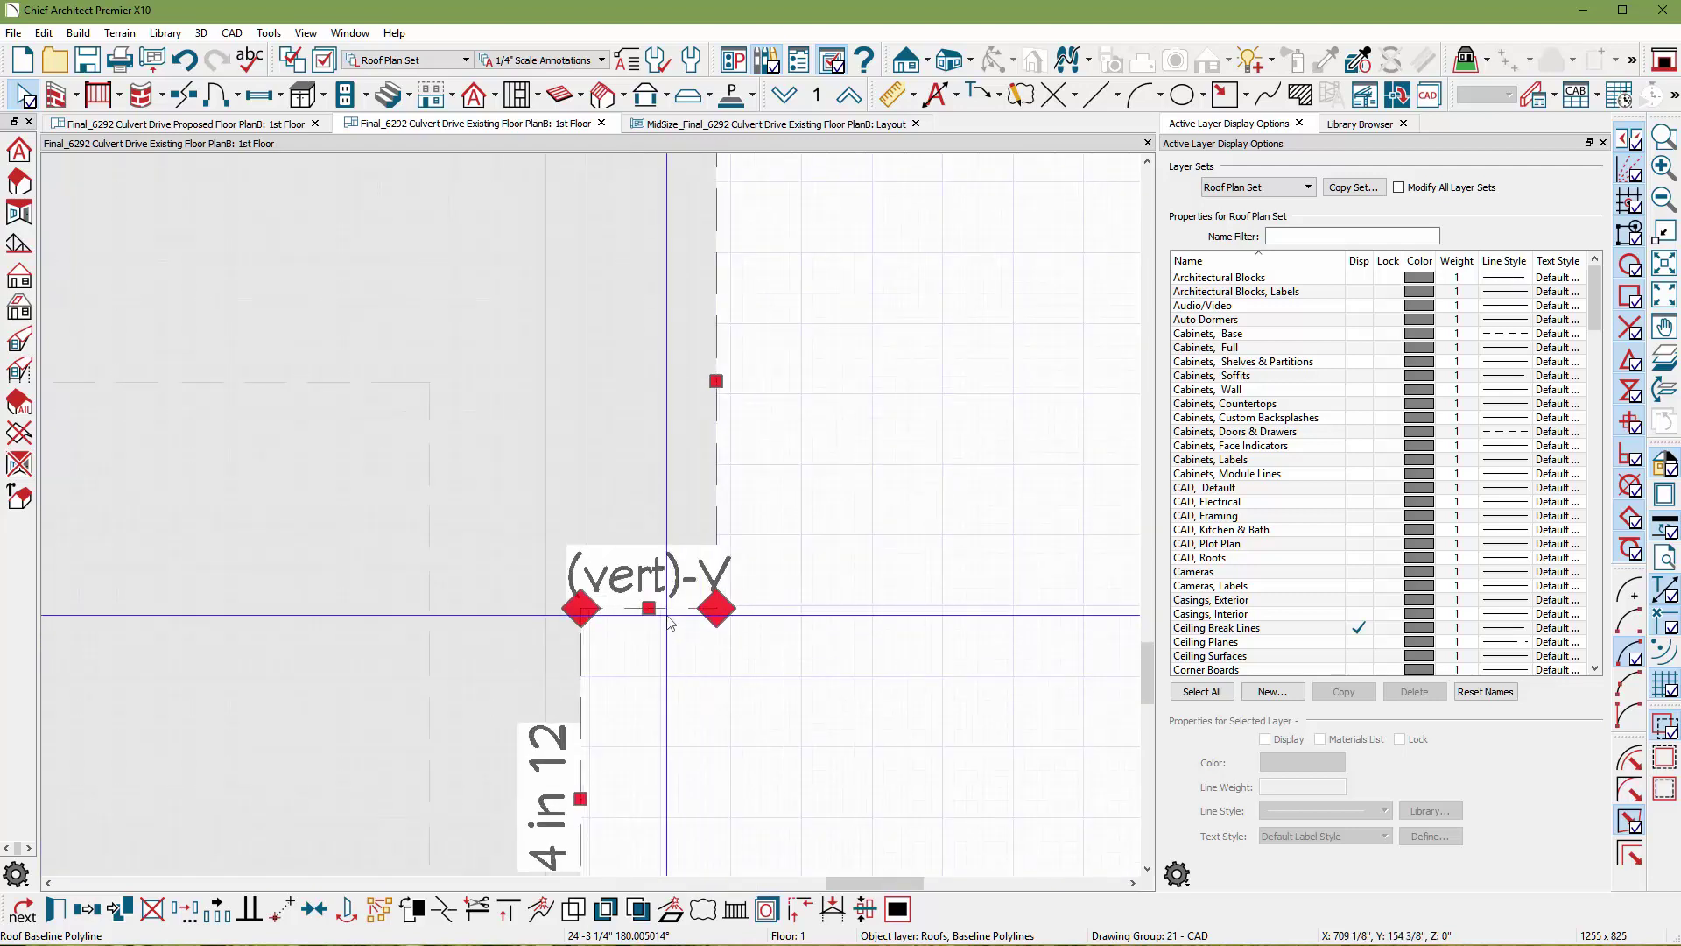
- Make one vertical baseline edge a 4-in-12 hip wall and the next a full gable wall
double_click(681, 618)
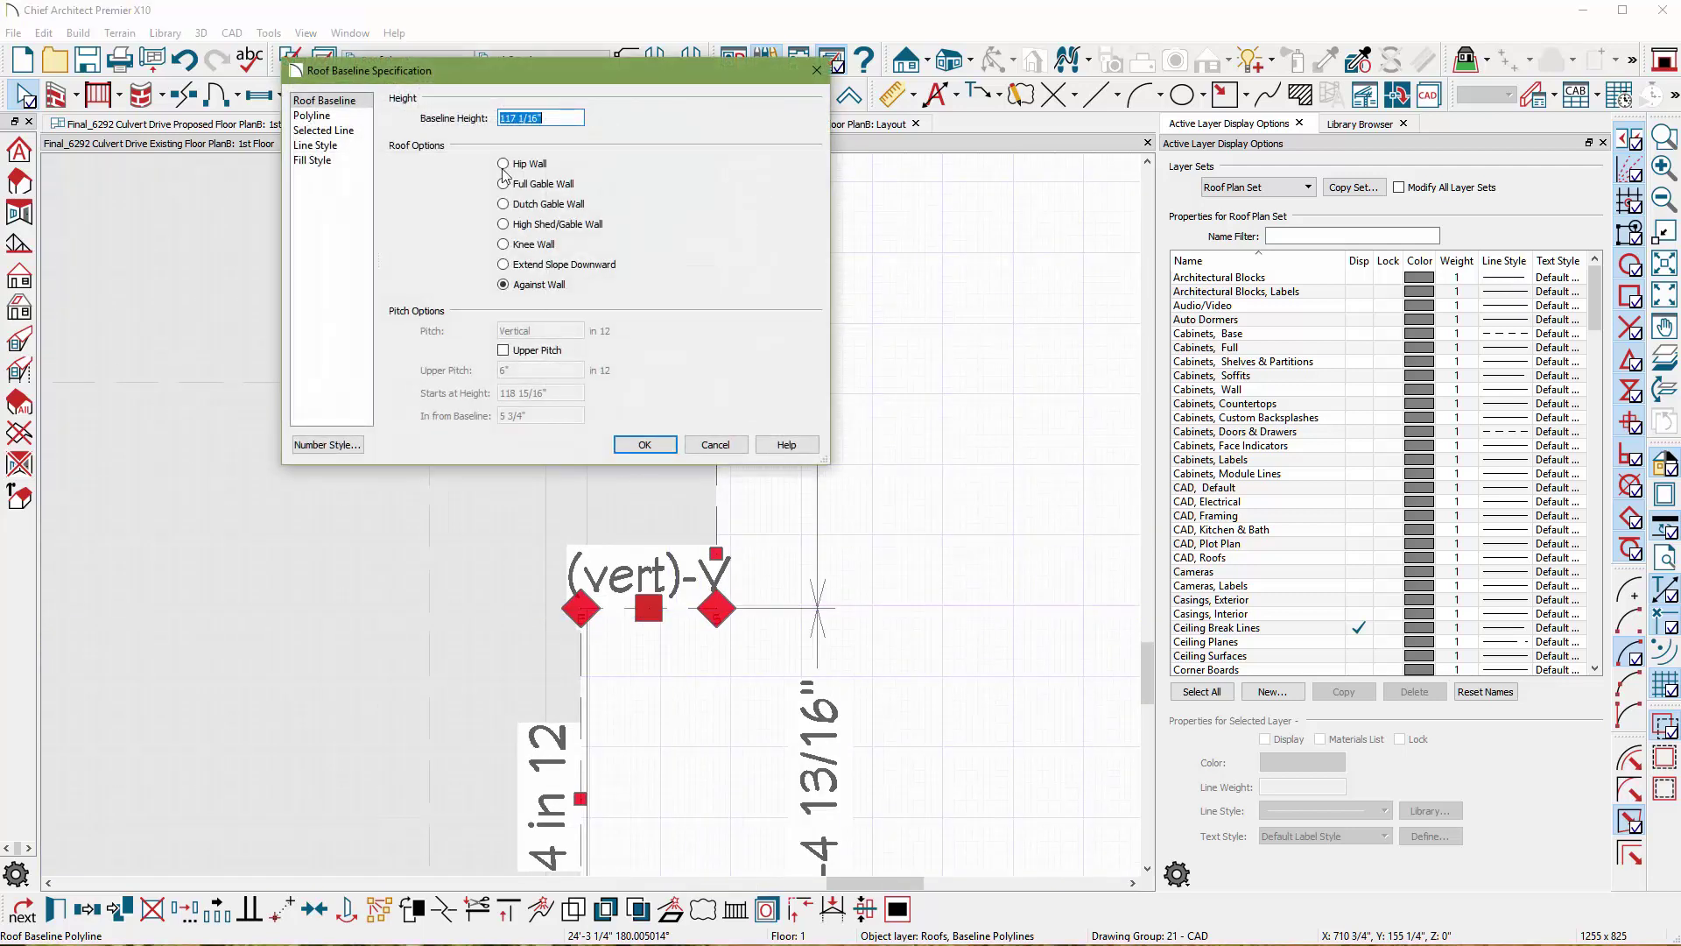
left_click(644, 445)
scroll(648, 341, "down", 5)
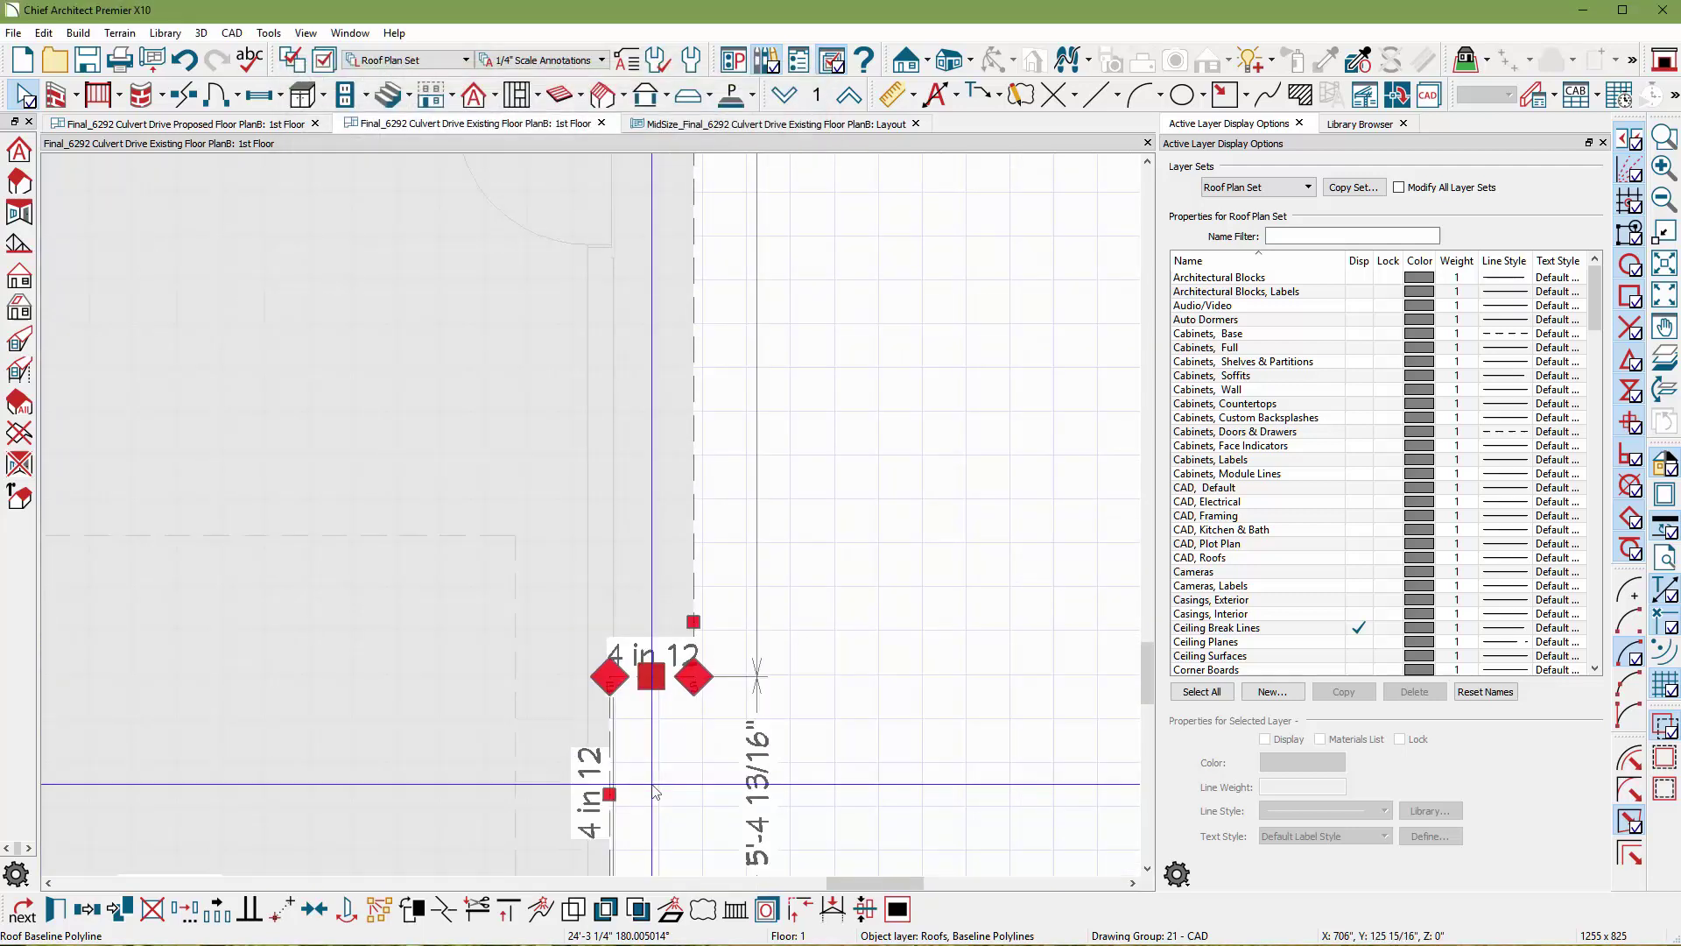
scroll(648, 337, "up", 4)
scroll(691, 354, "down", 3)
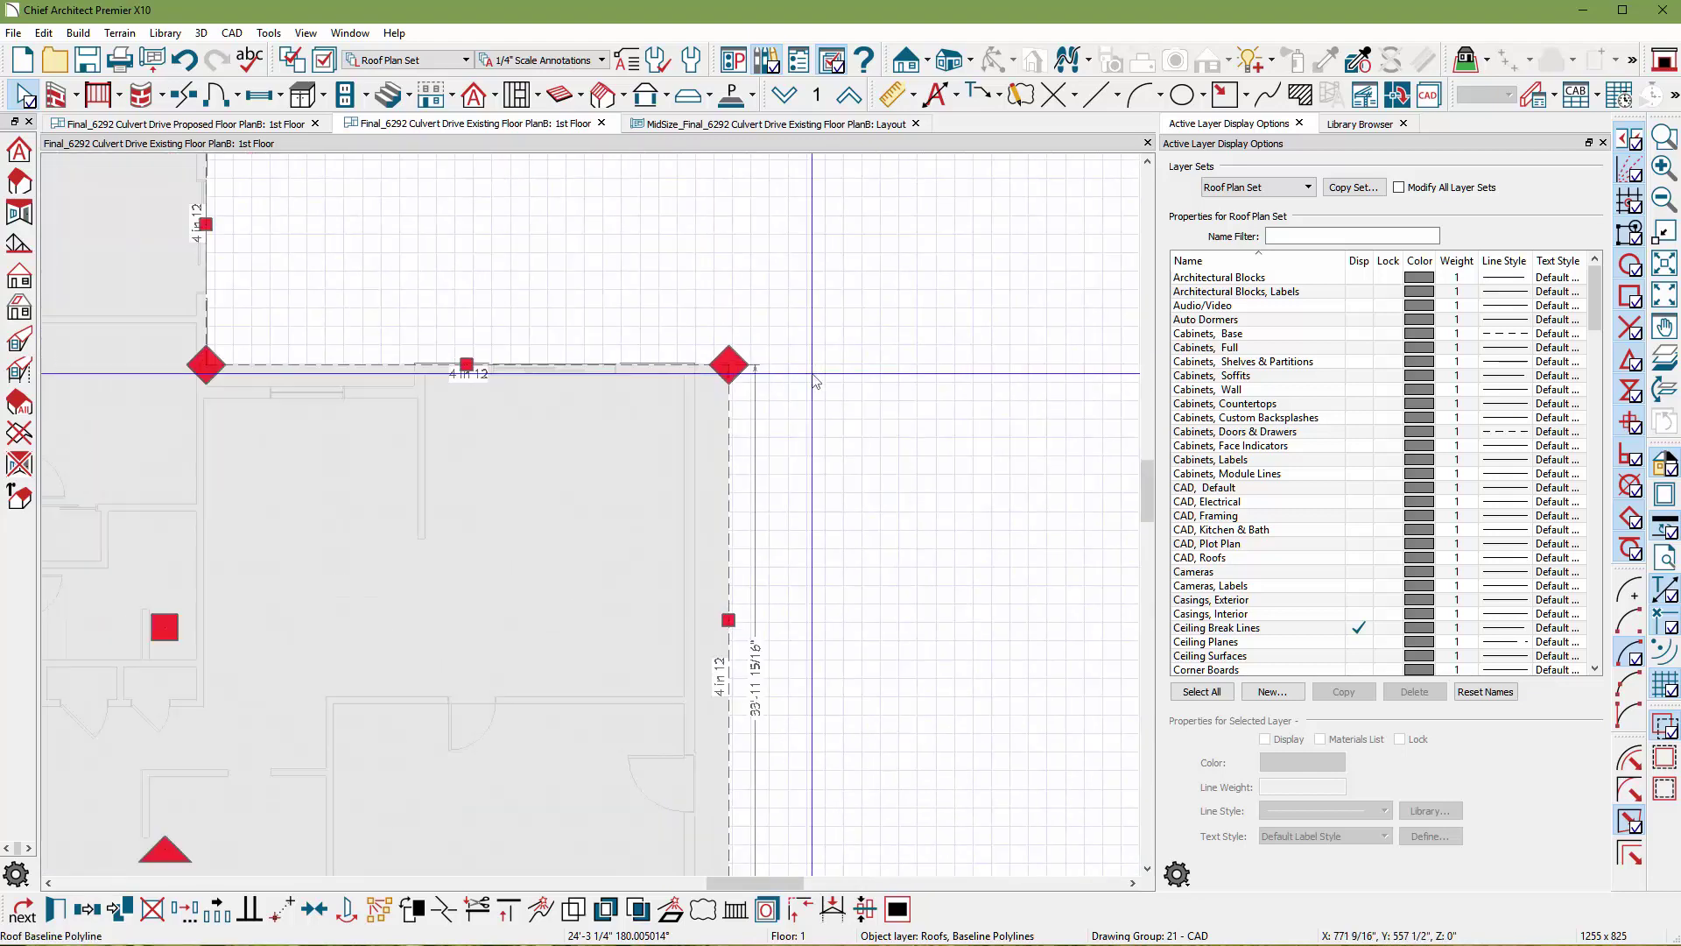
double_click(774, 614)
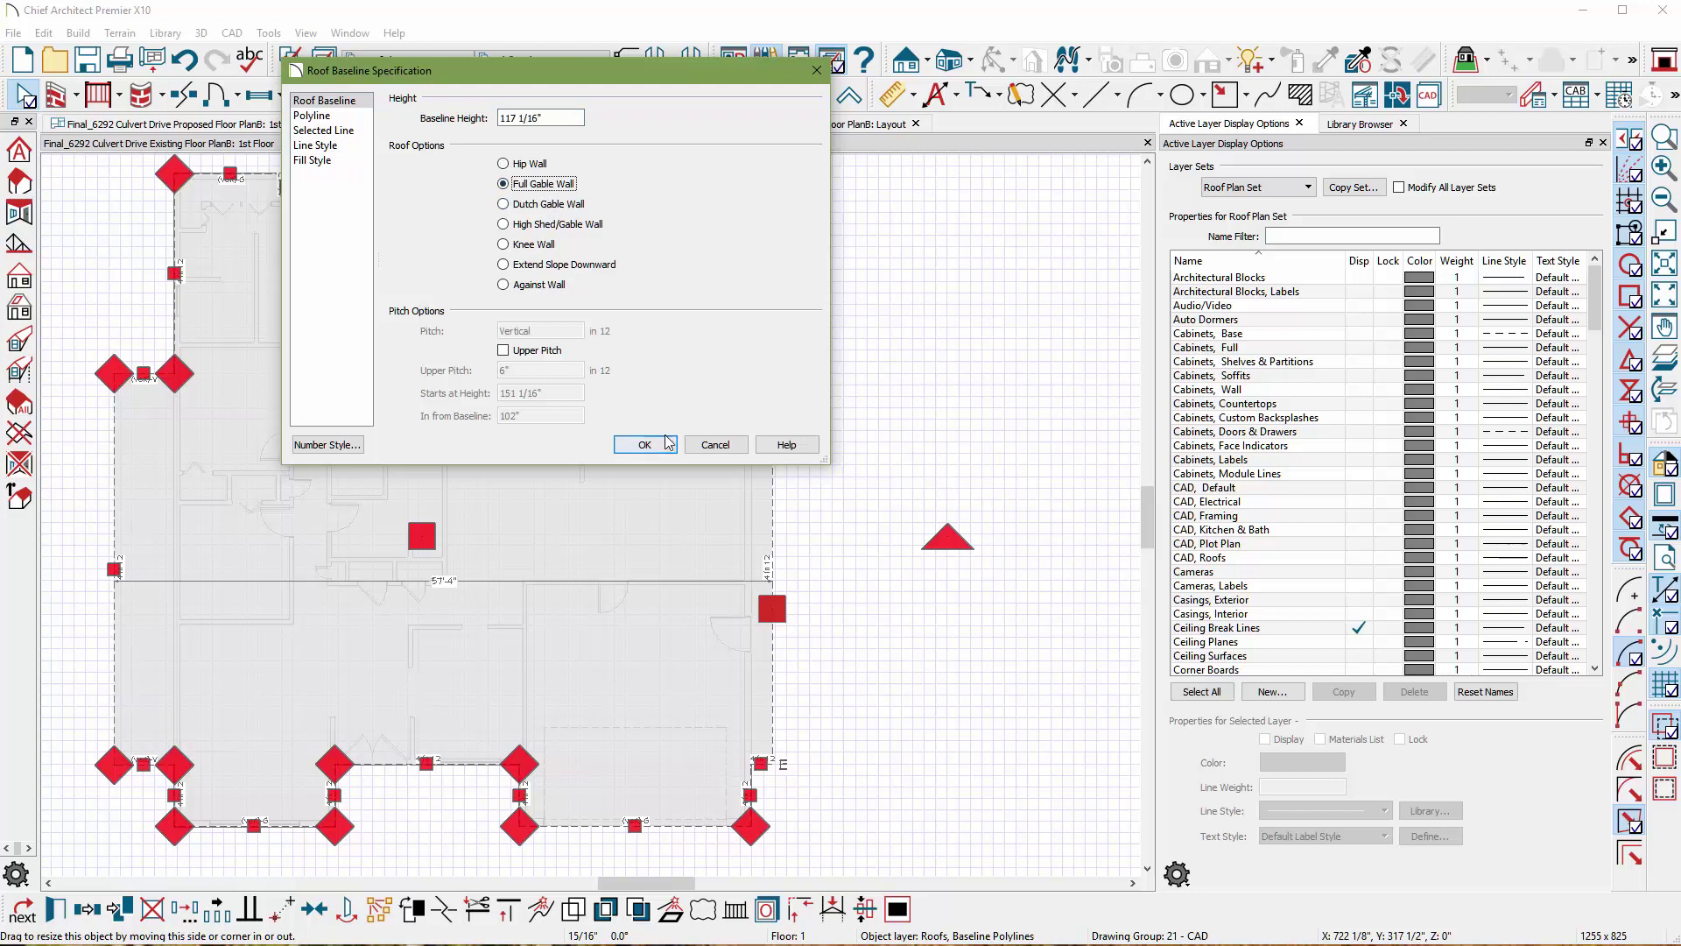
left_click(668, 442)
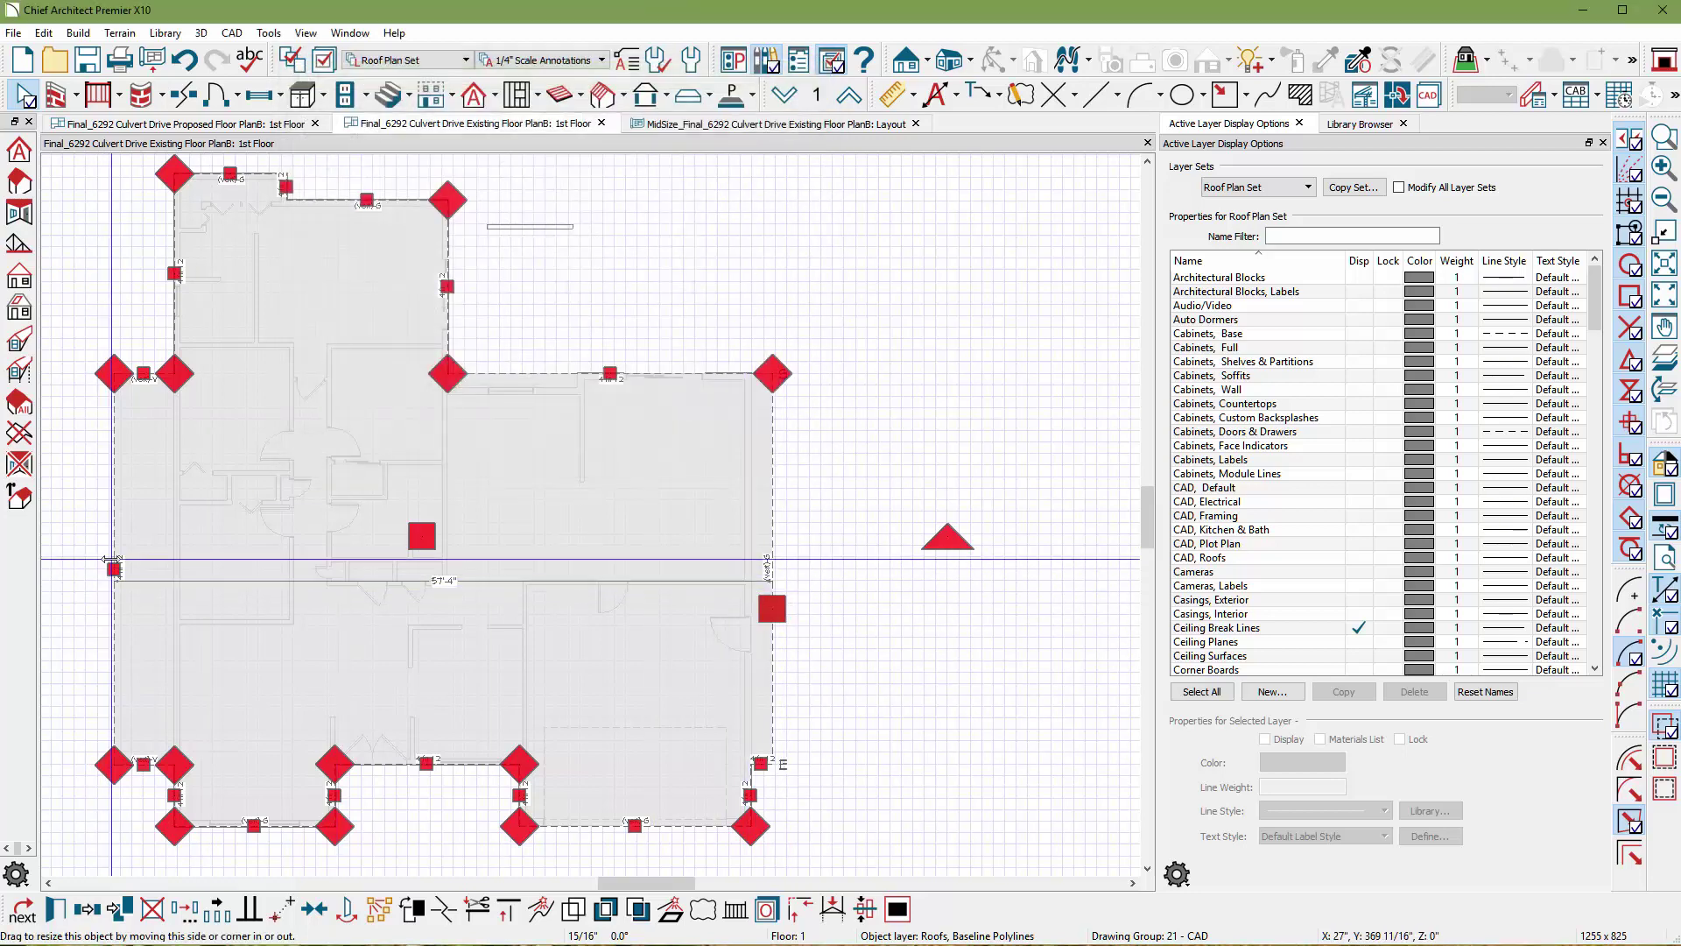
scroll(133, 377, "up", 3)
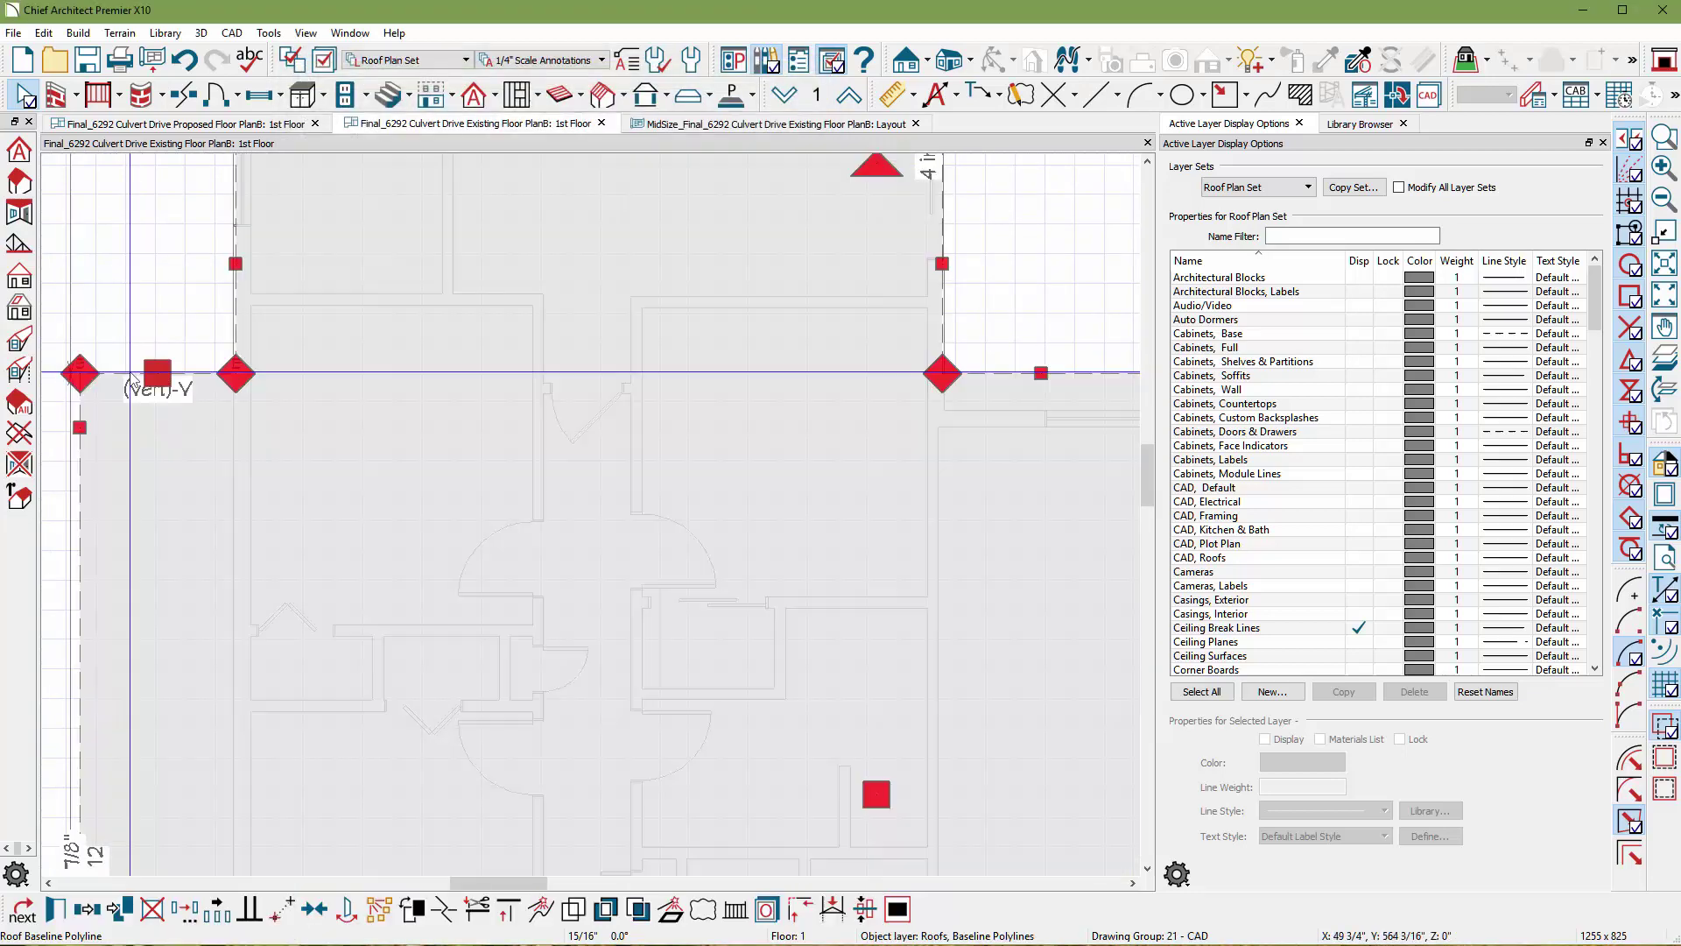
- Set the left and lower-left vertical baseline edges to 4-in-12 hip walls
double_click(133, 376)
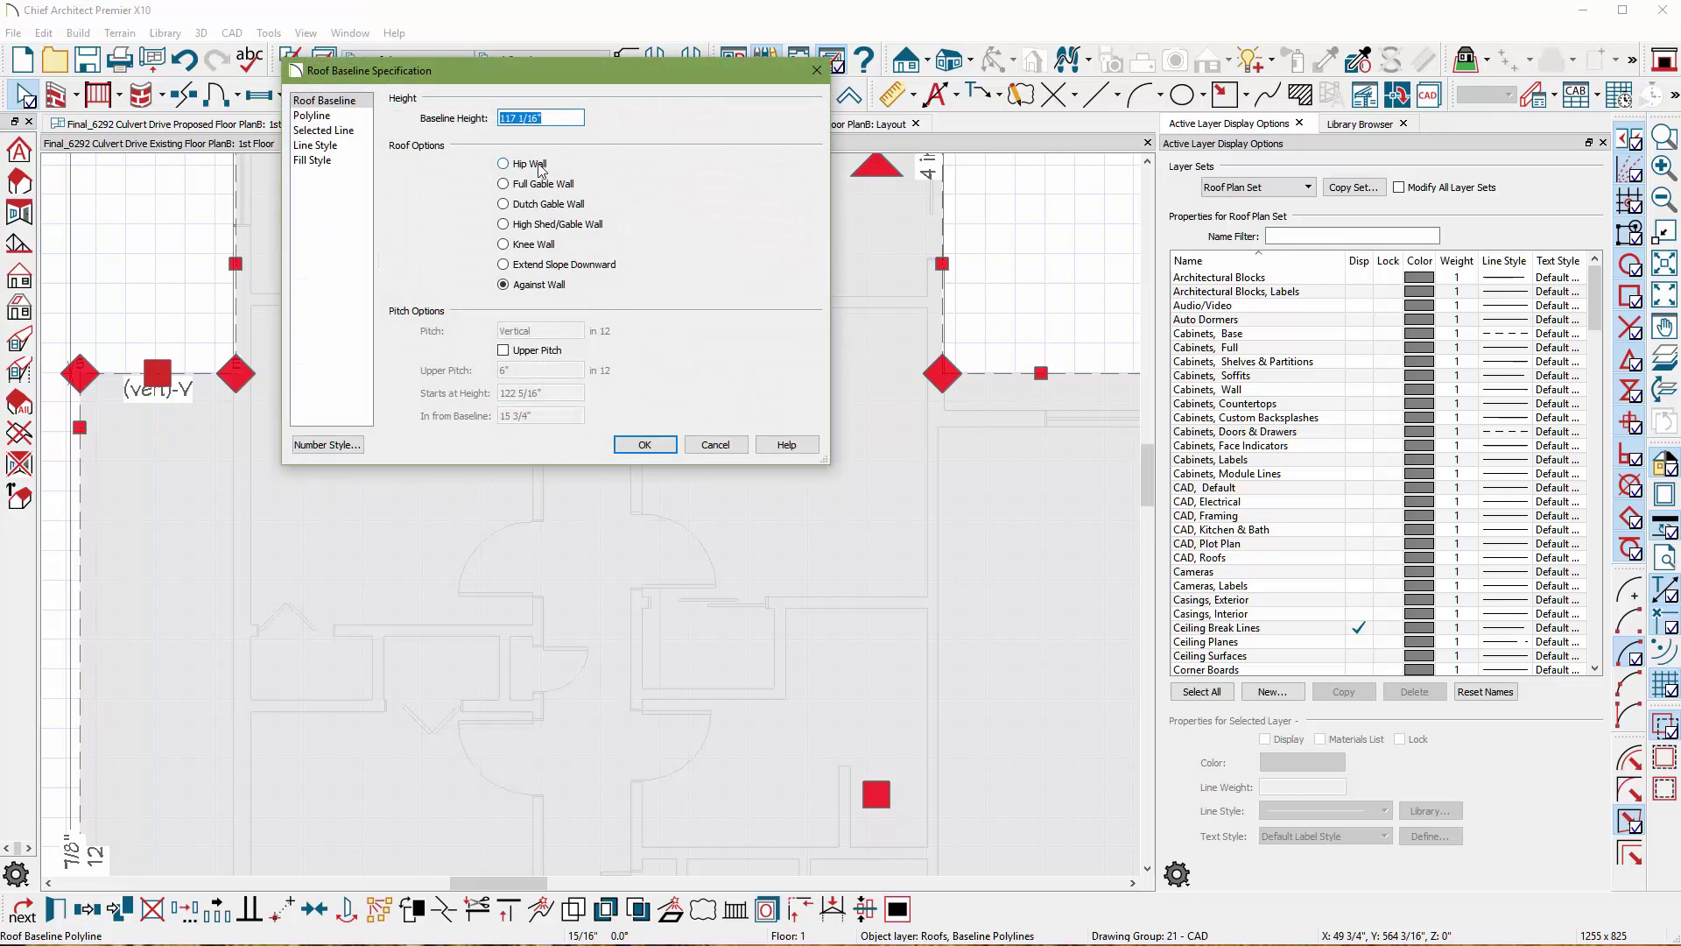
left_click(644, 445)
scroll(374, 813, "down", 3)
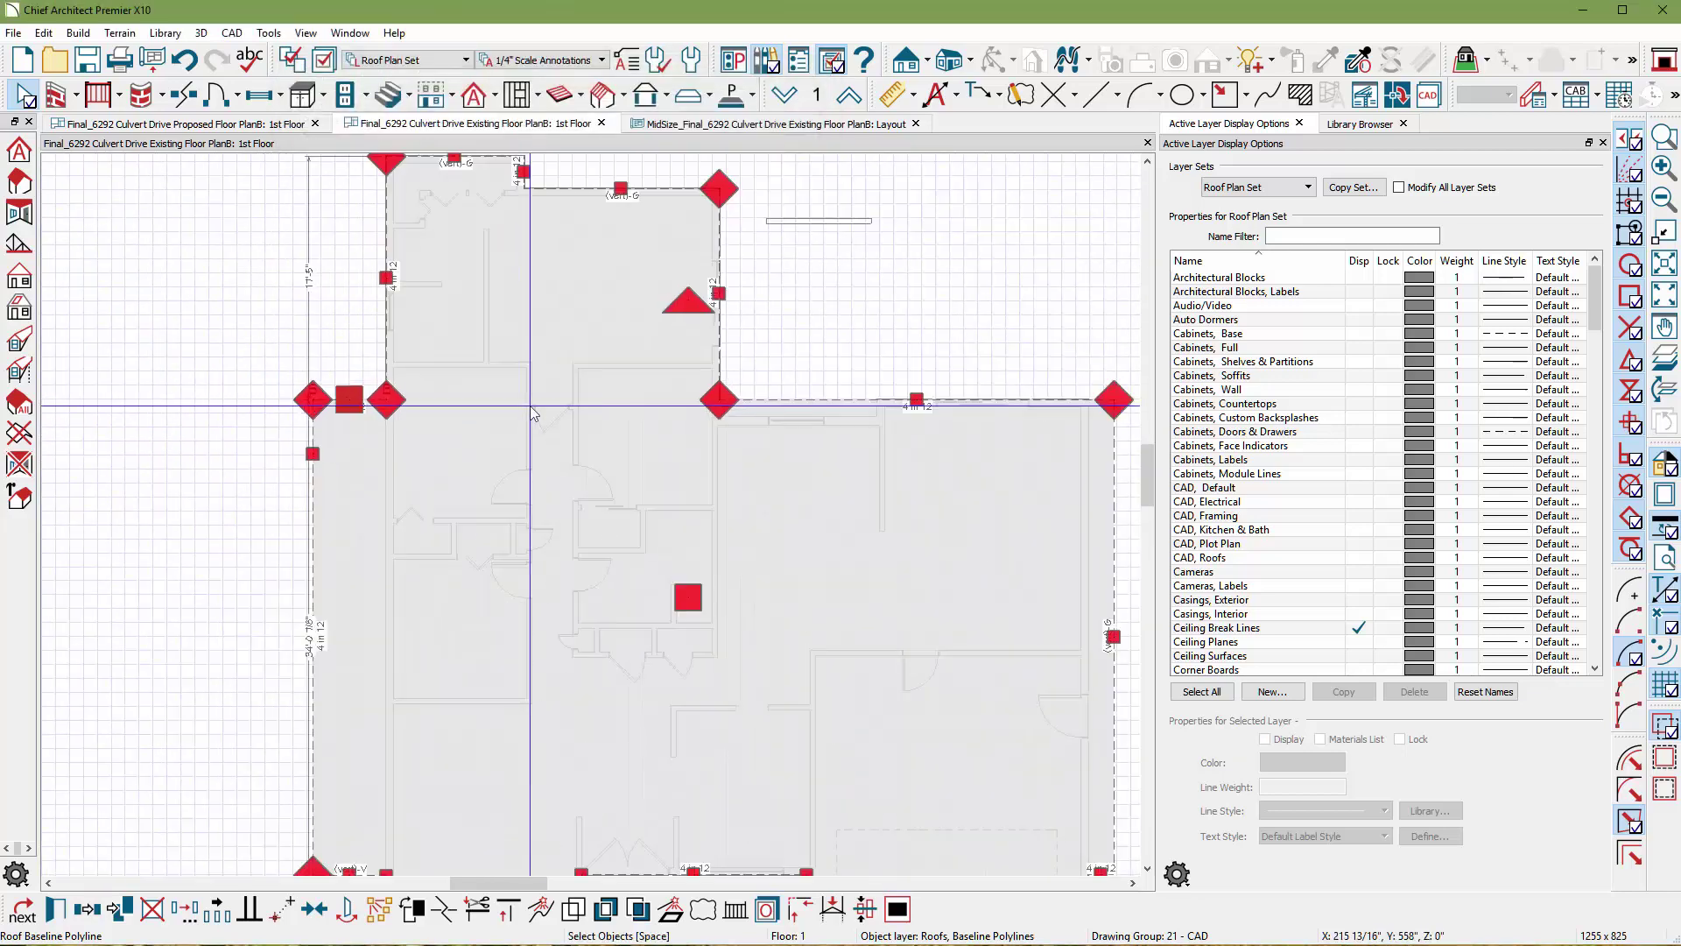
scroll(374, 813, "up", 5)
scroll(374, 812, "up", 2)
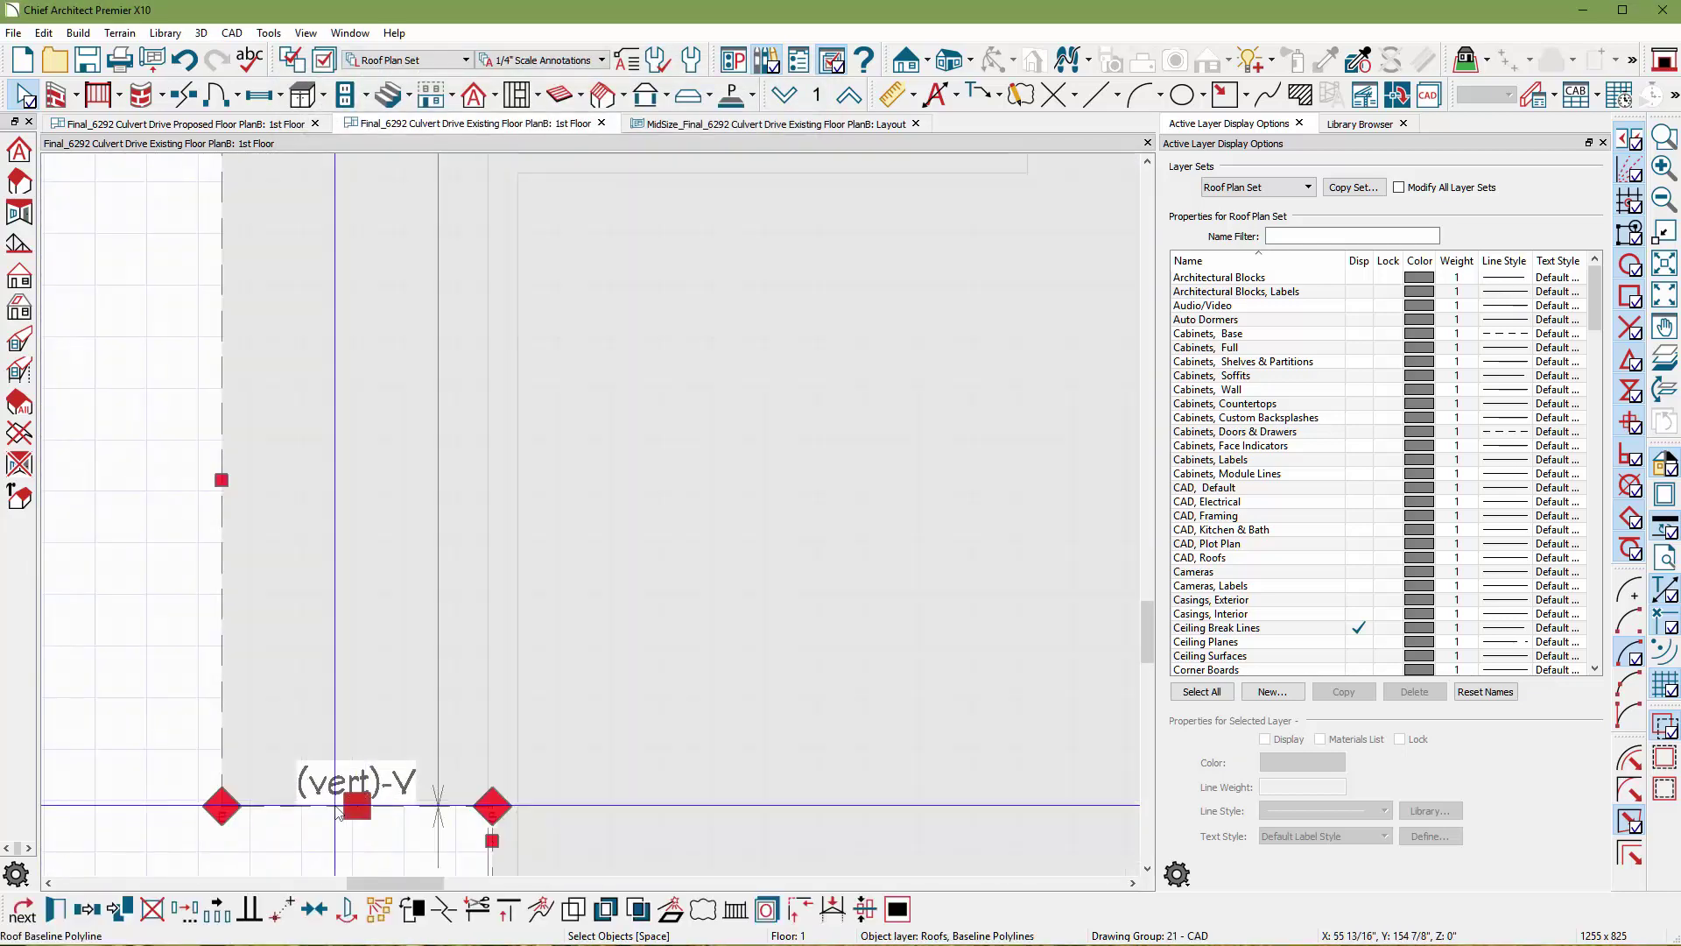
double_click(340, 811)
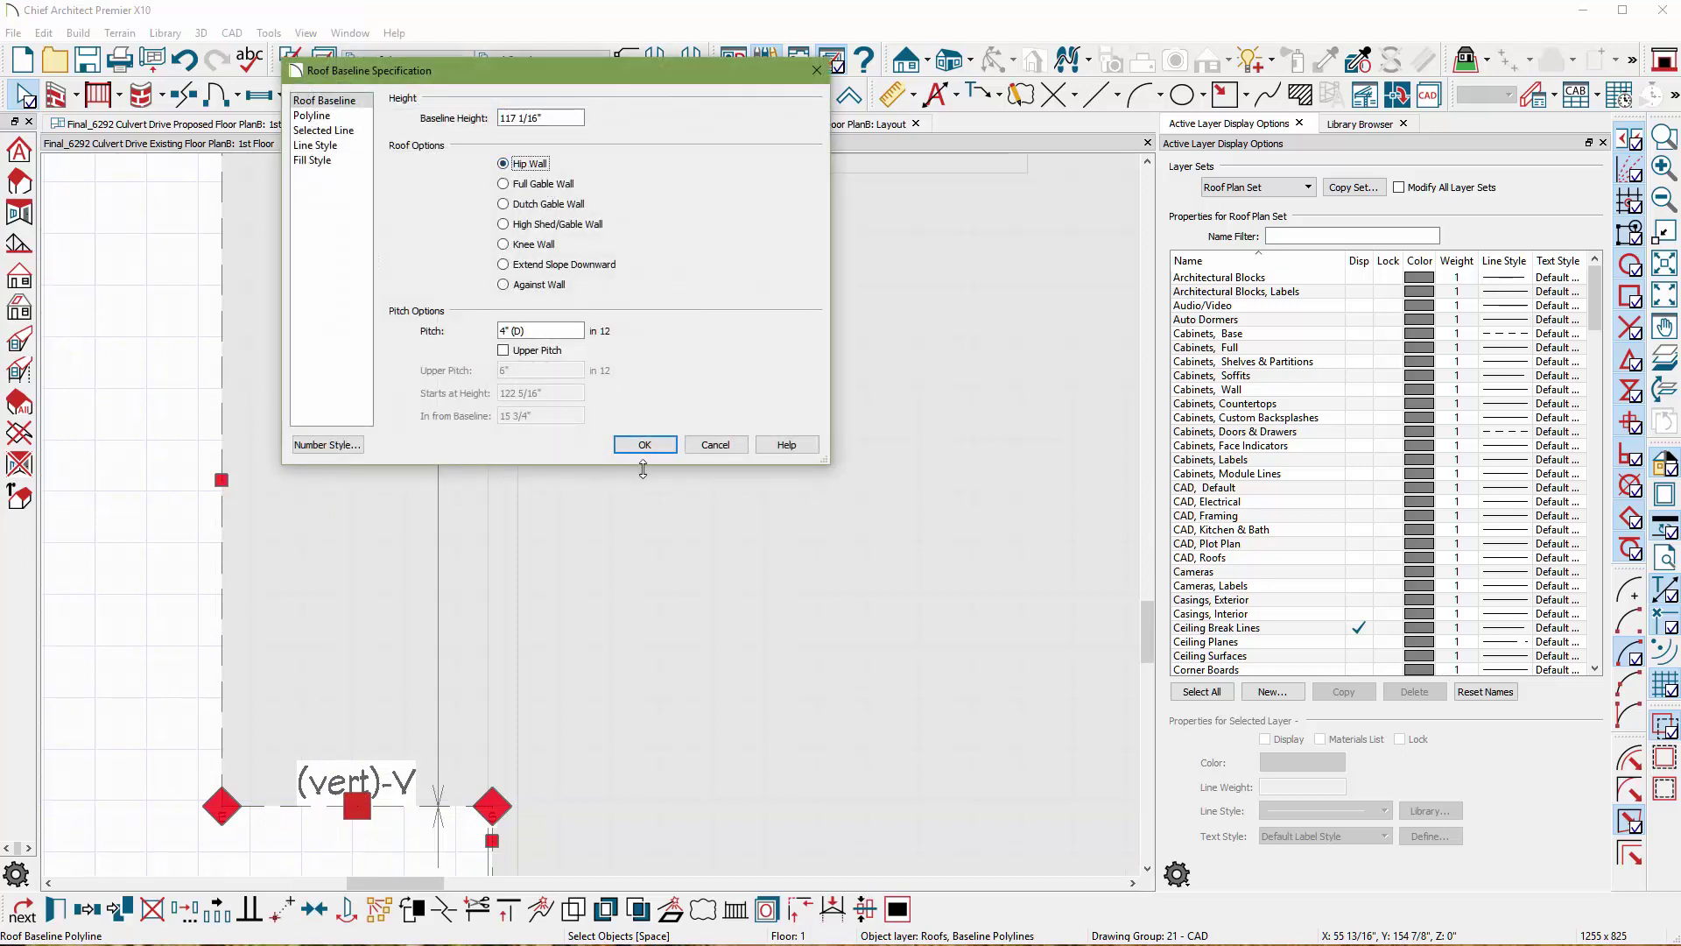
left_click(645, 445)
scroll(513, 524, "down", 5)
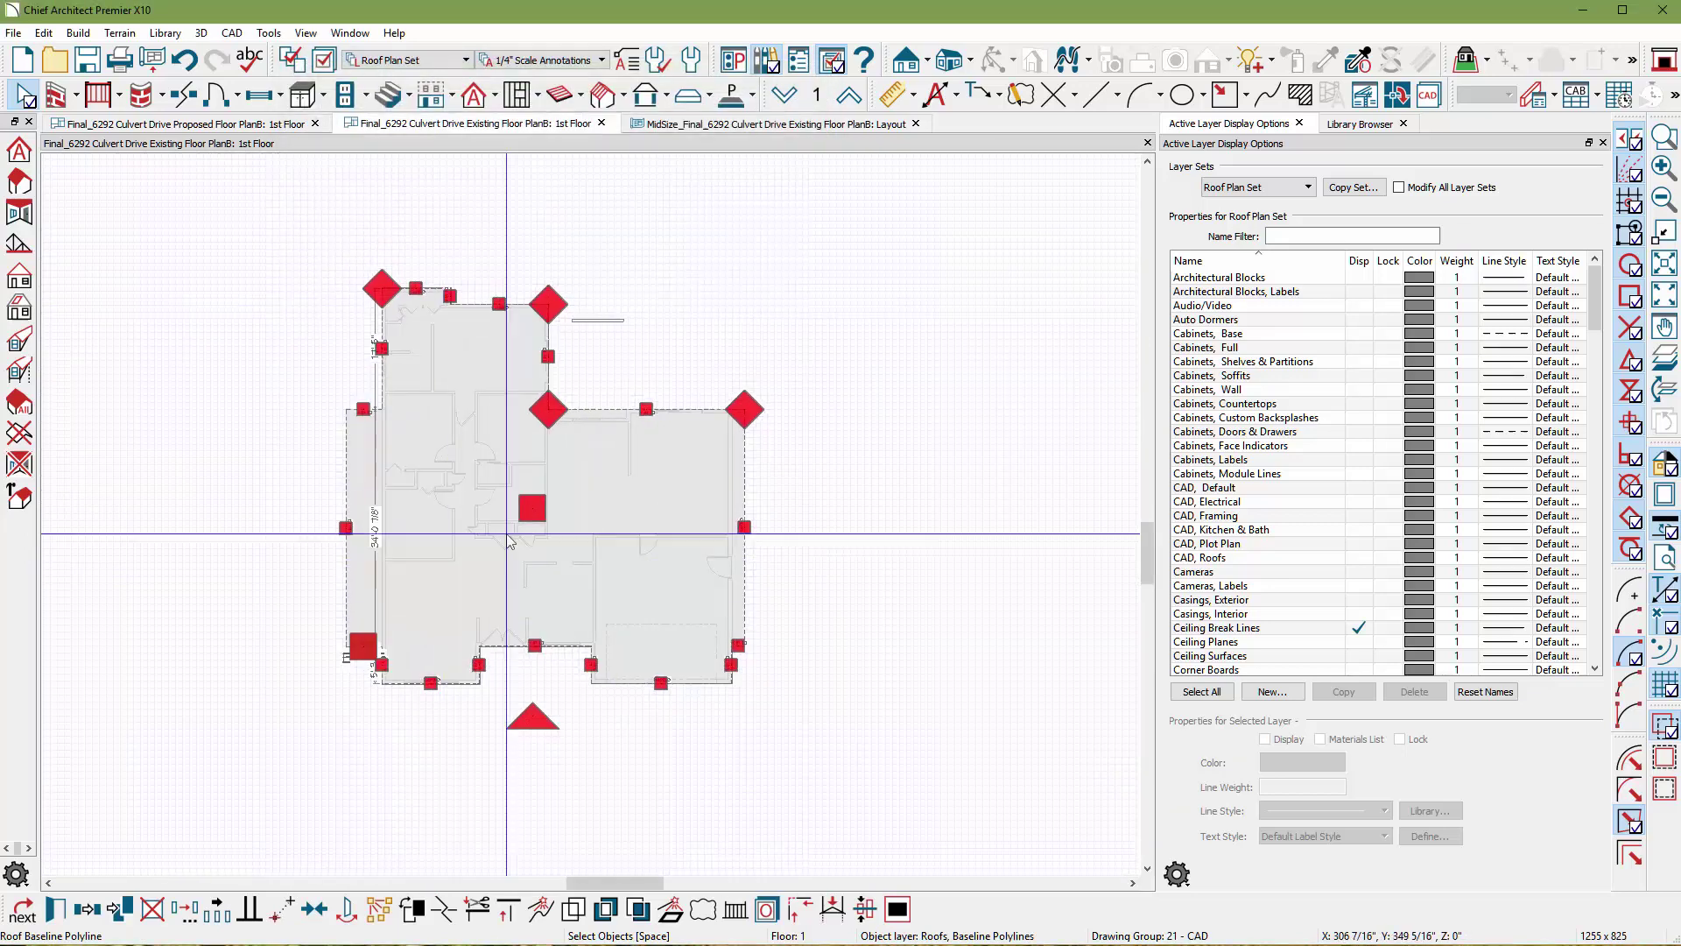
scroll(513, 524, "up", 1)
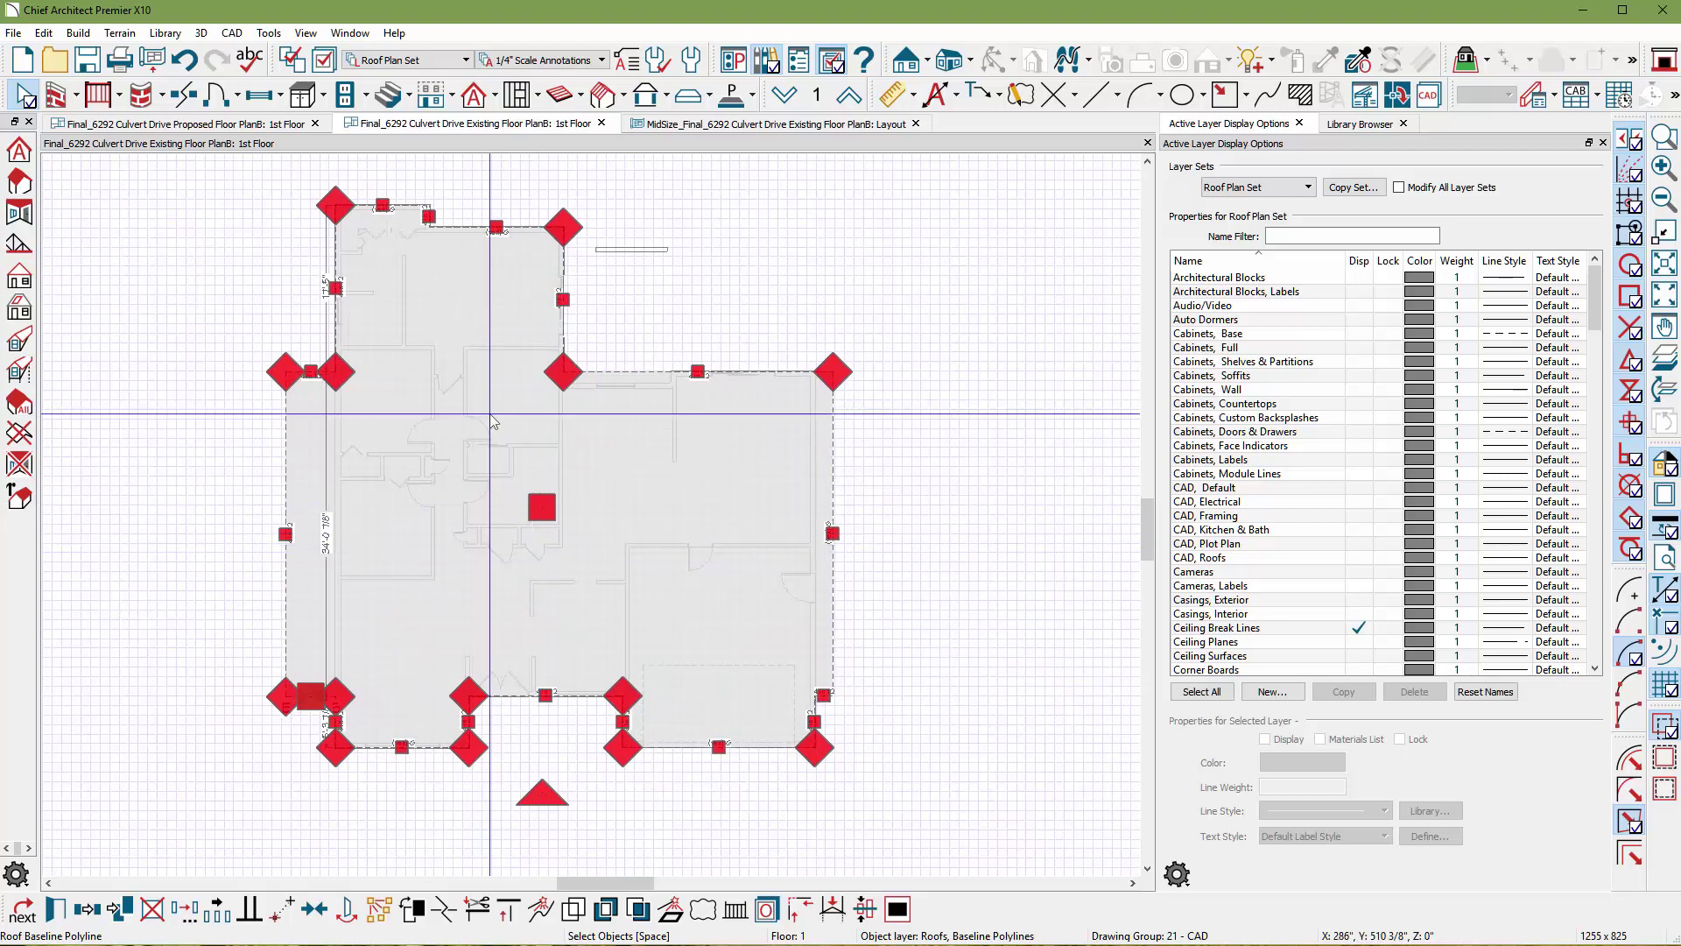
- Build roof planes at pitch 4, change one baseline edge's roof setting, and rebuild the roof
left_click(478, 100)
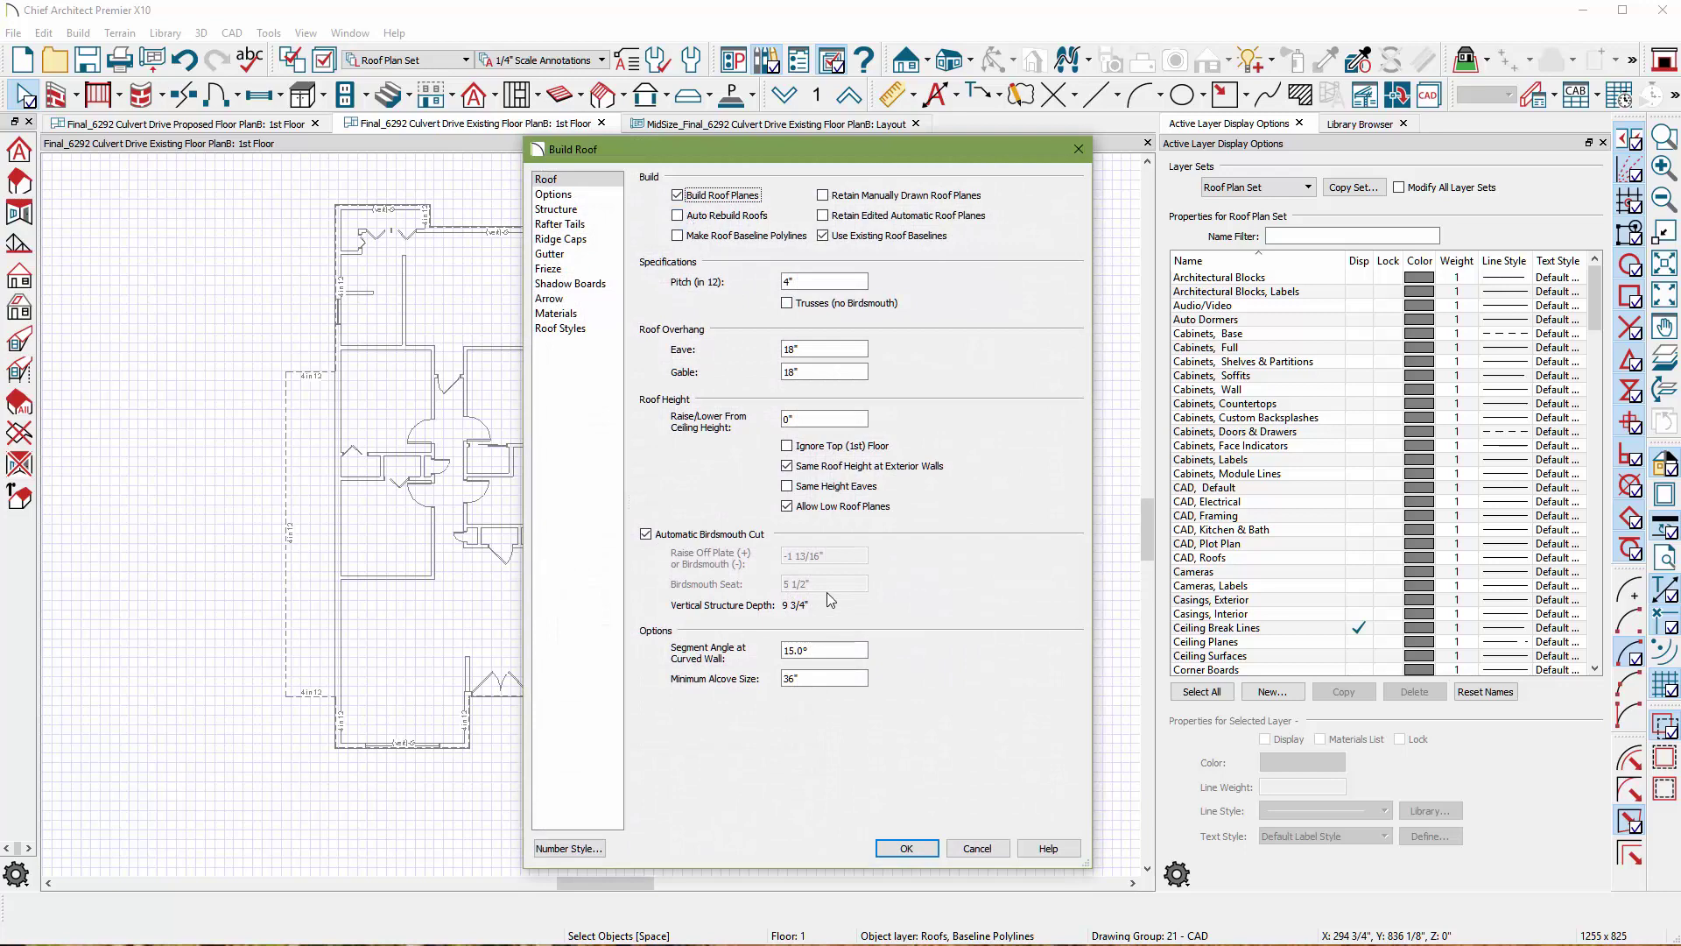
left_click(902, 847)
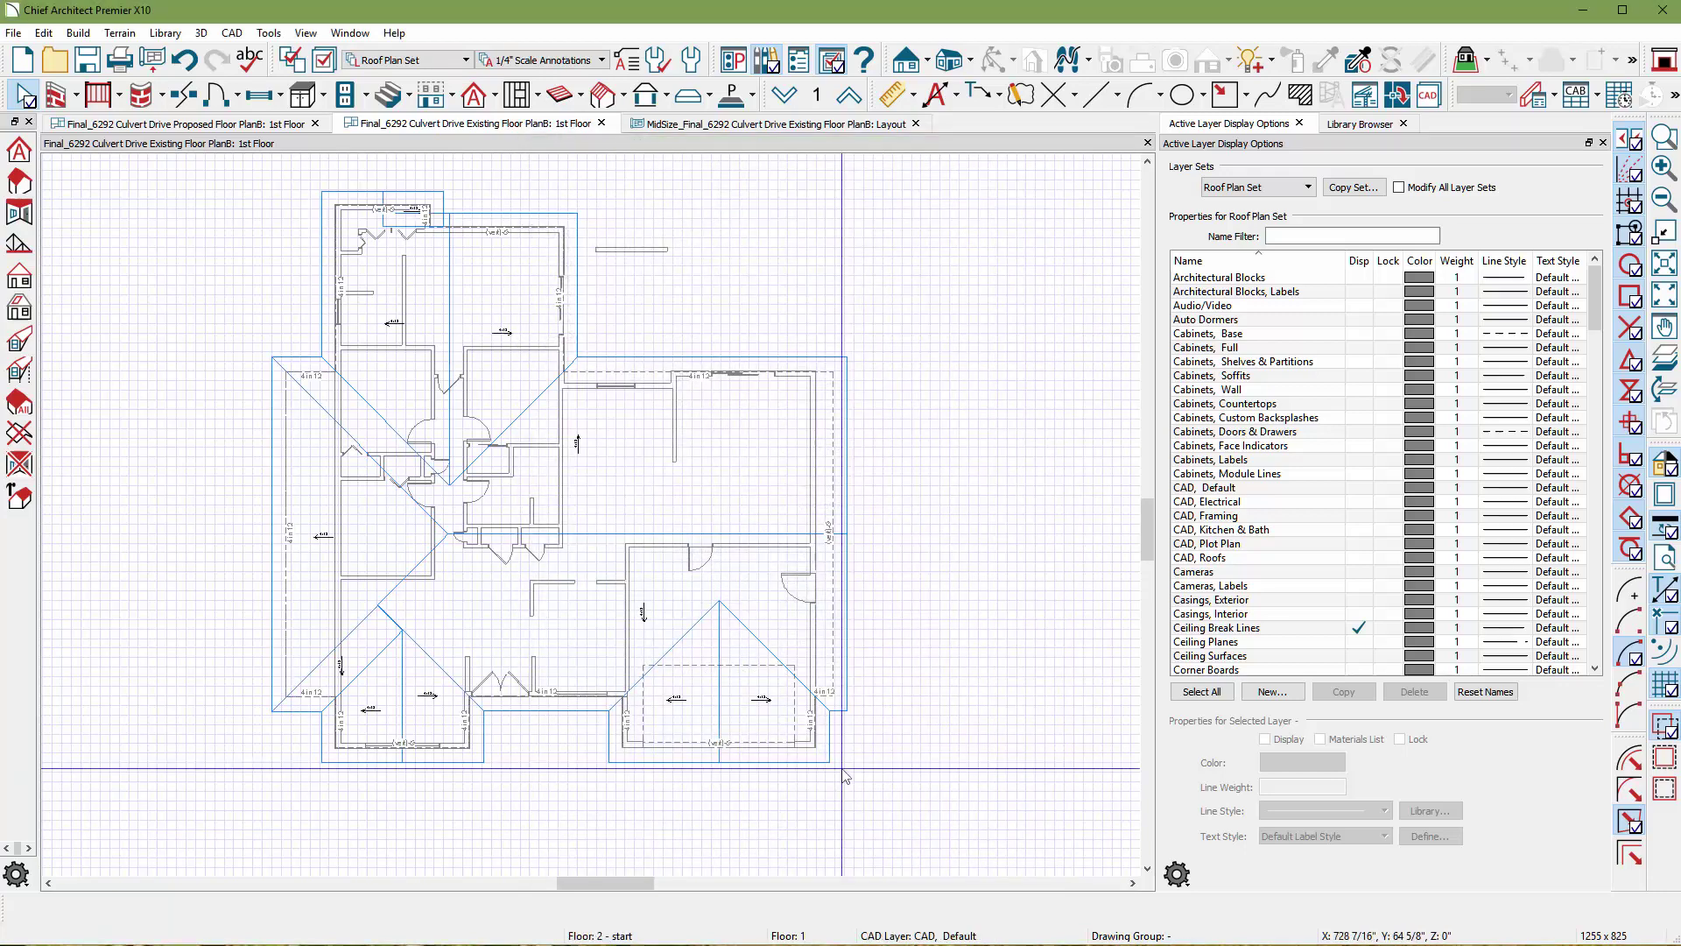
left_click(287, 497)
double_click(287, 498)
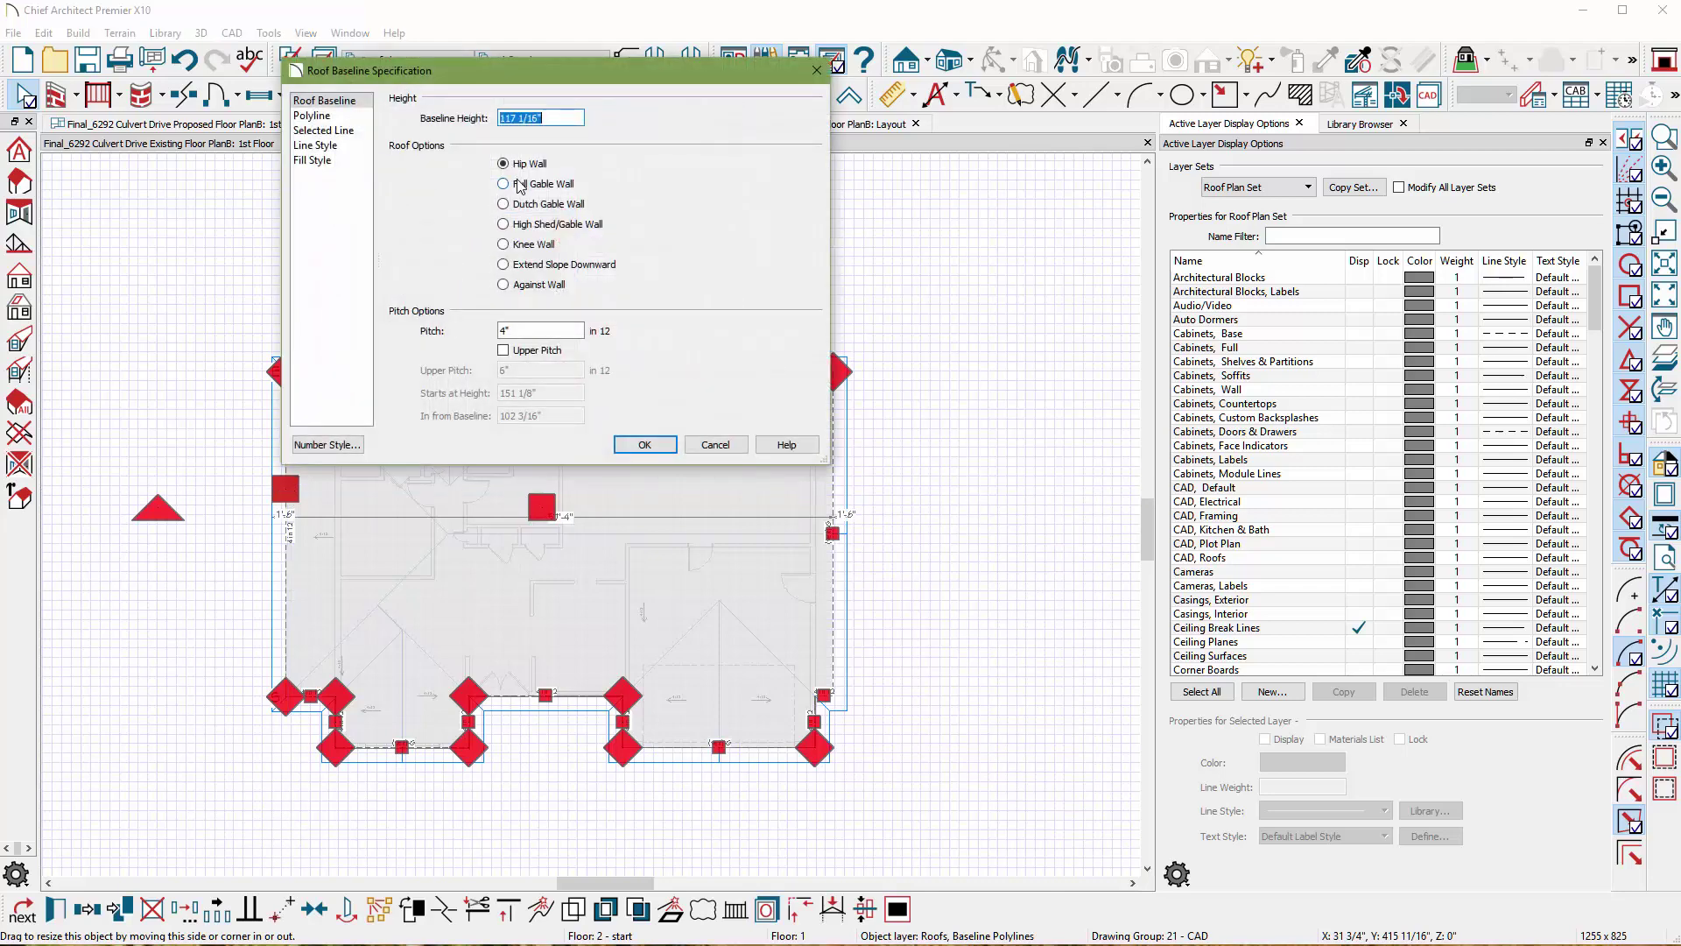
left_click(644, 445)
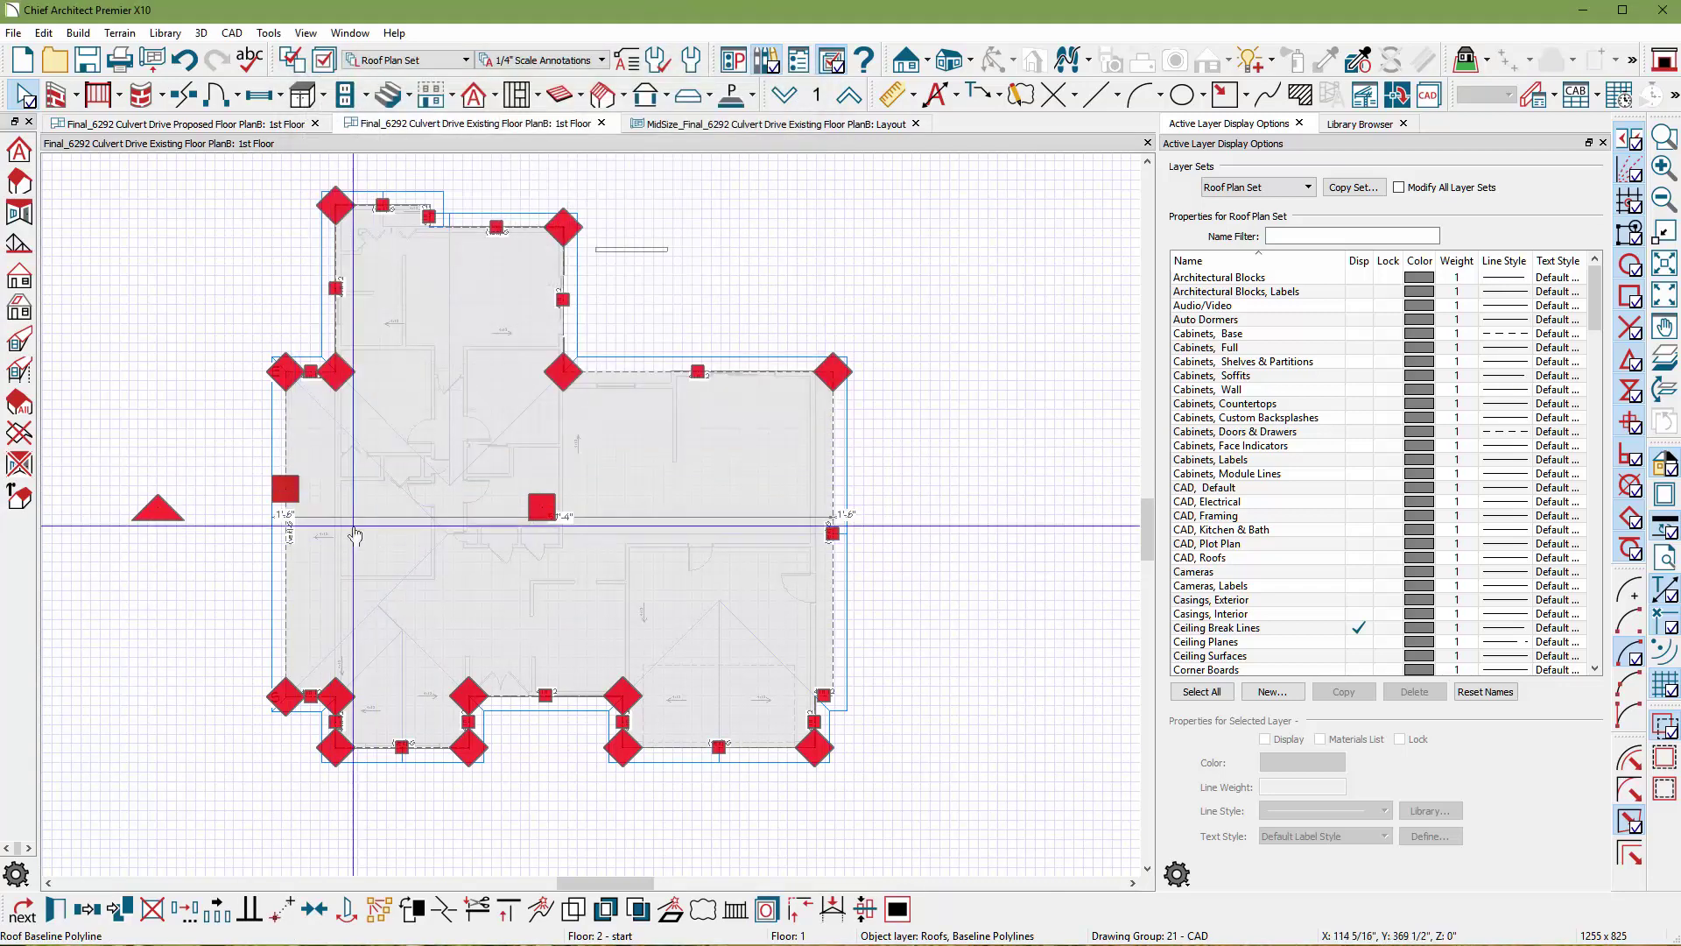
left_click(484, 94)
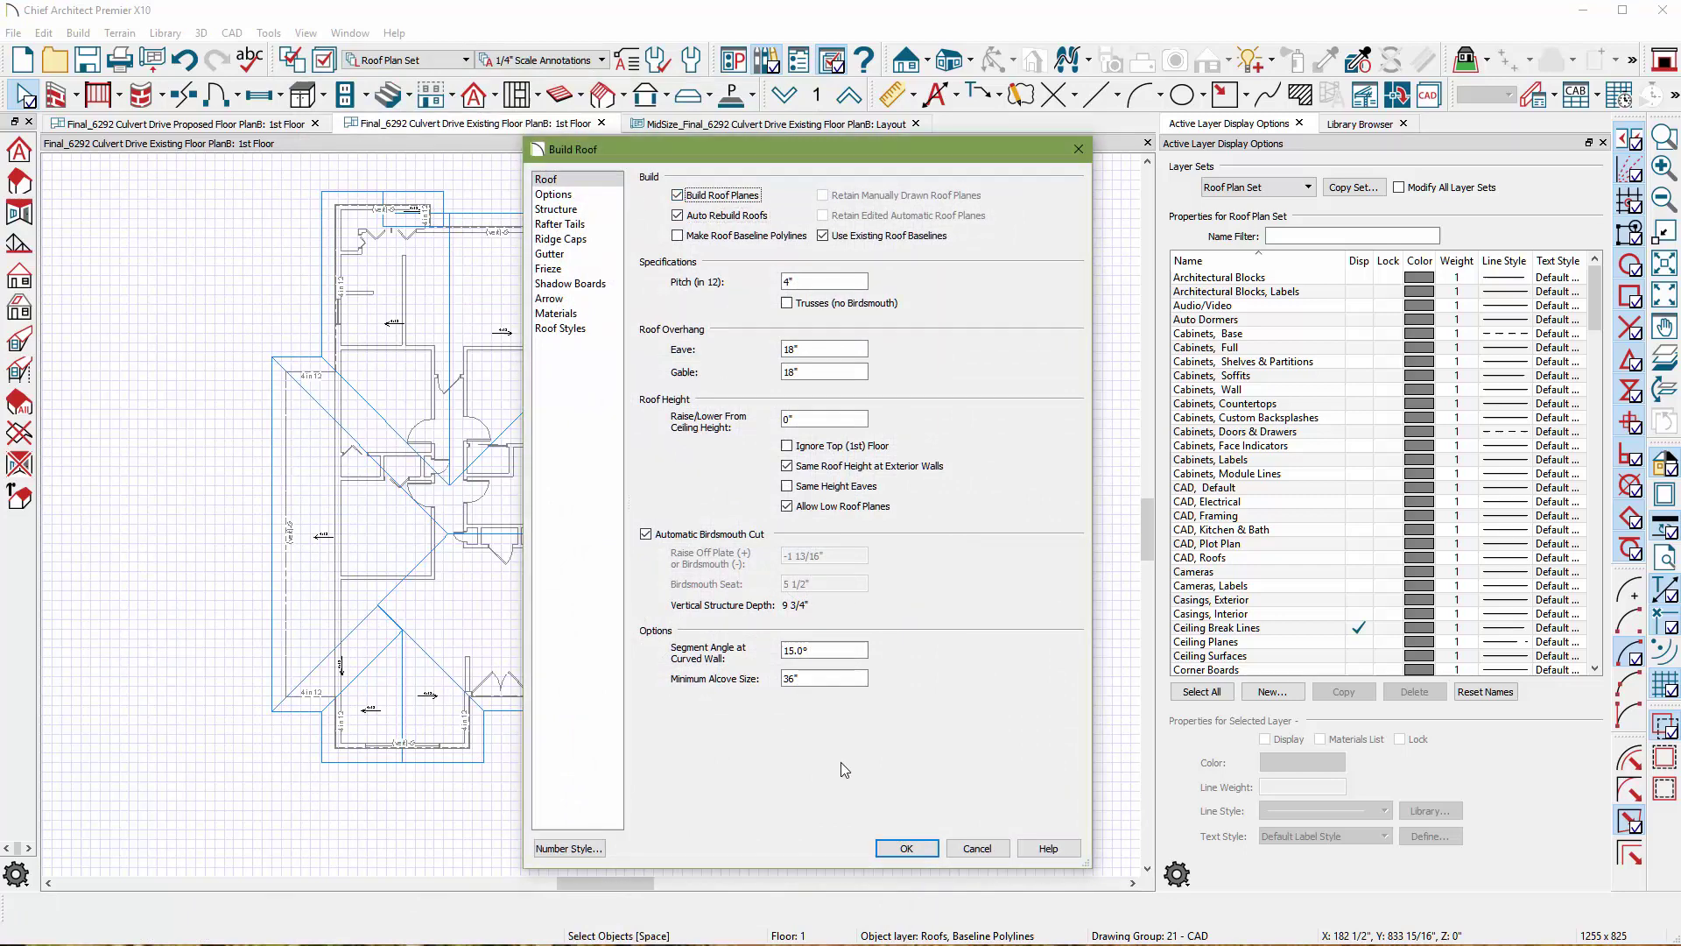
left_click(903, 847)
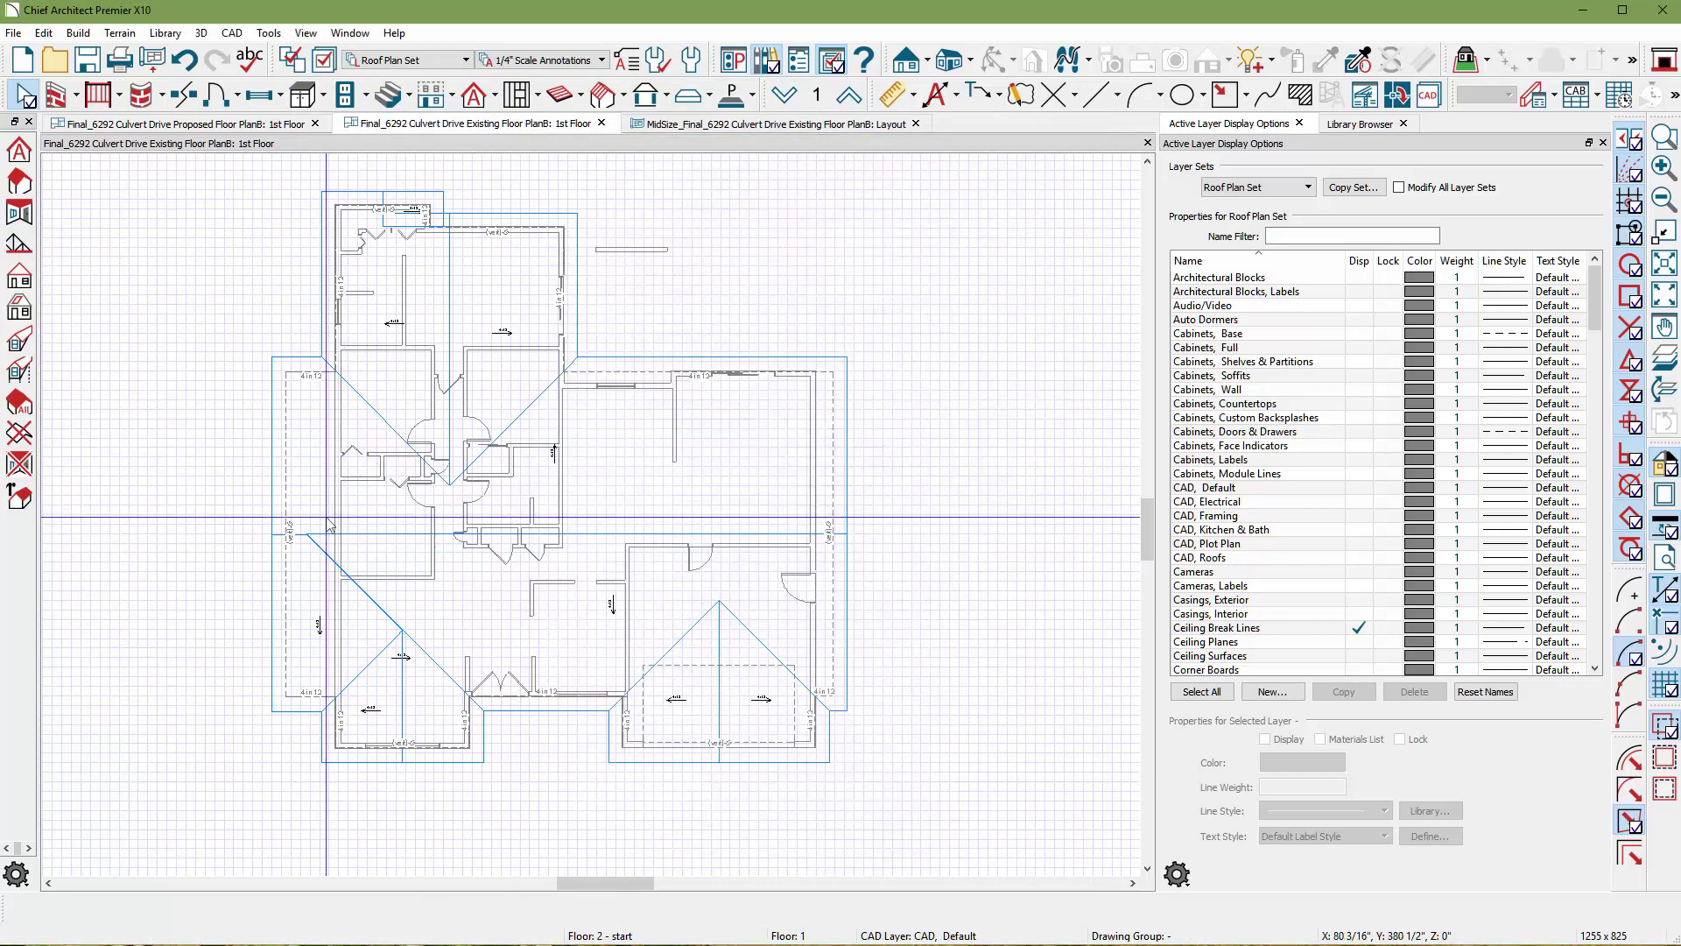
- Drag the roof baseline polyline's left side further left to the wall
scroll(517, 633, "up", 5)
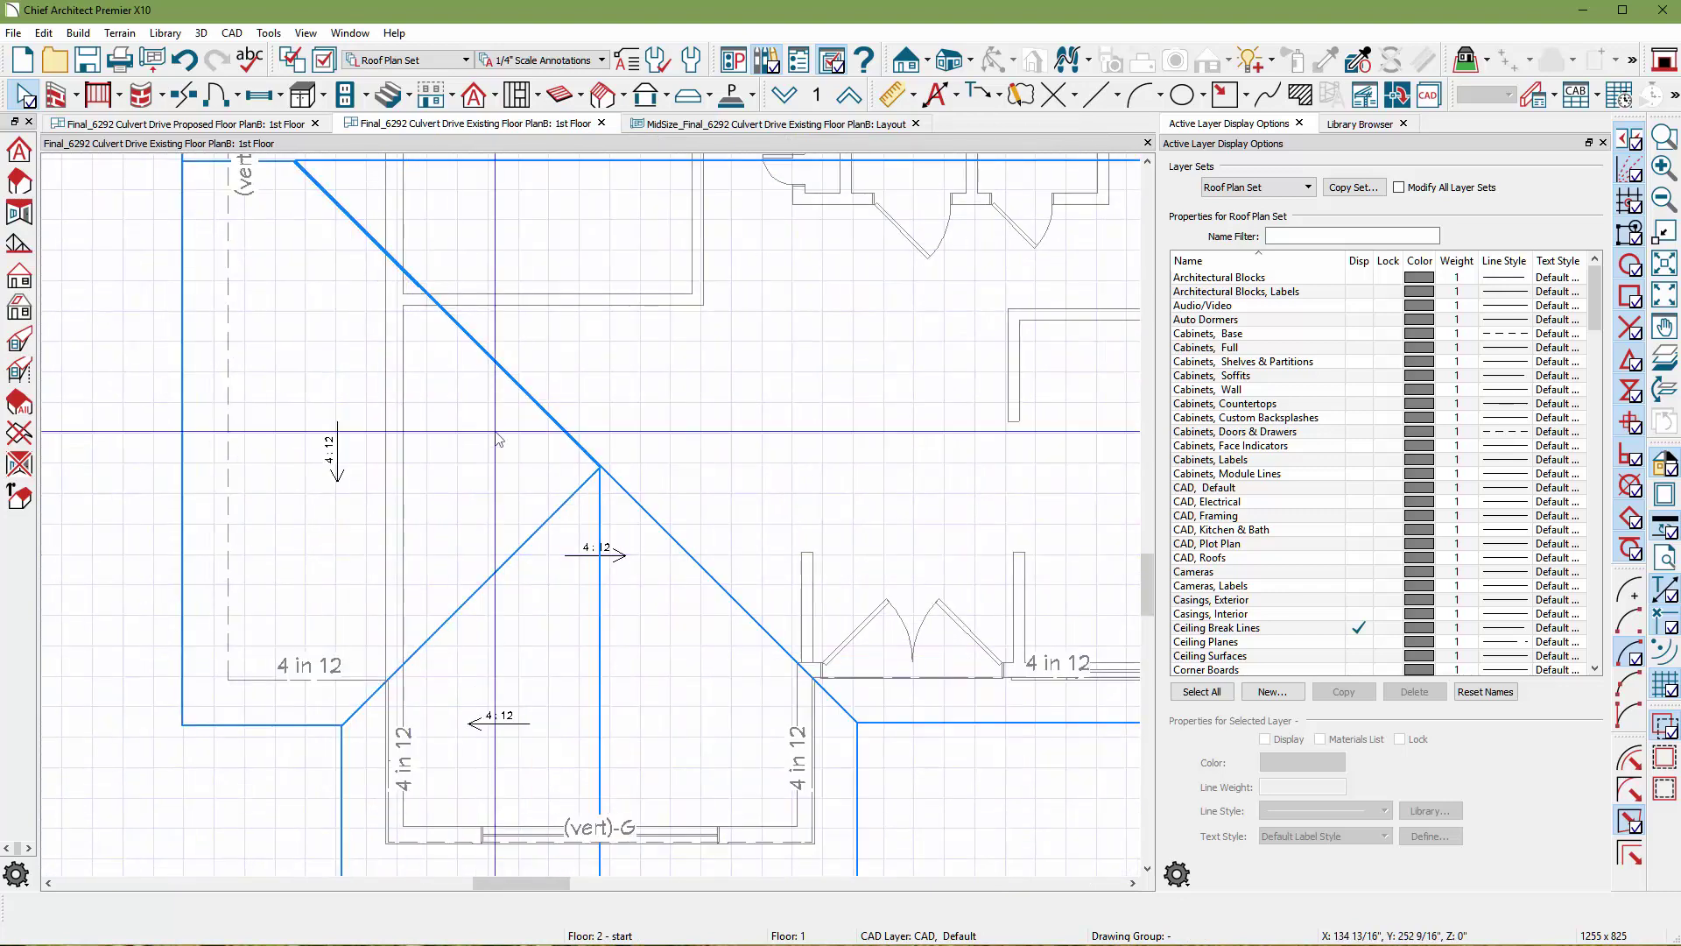
scroll(550, 478, "down", 2)
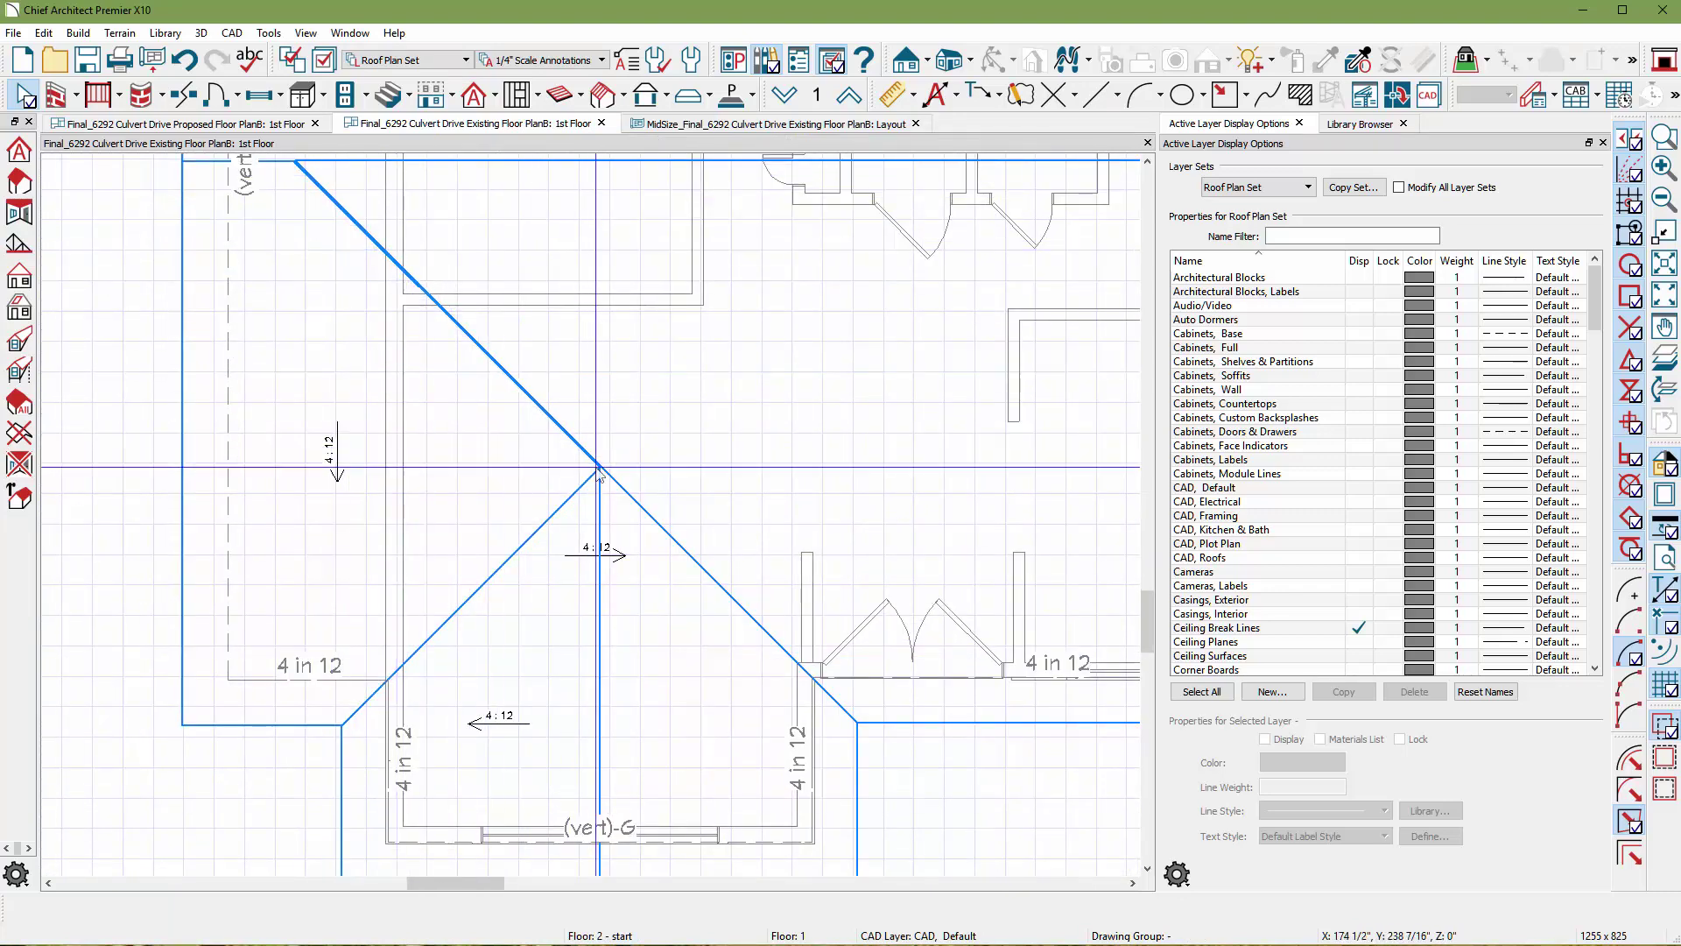
scroll(550, 478, "down", 1)
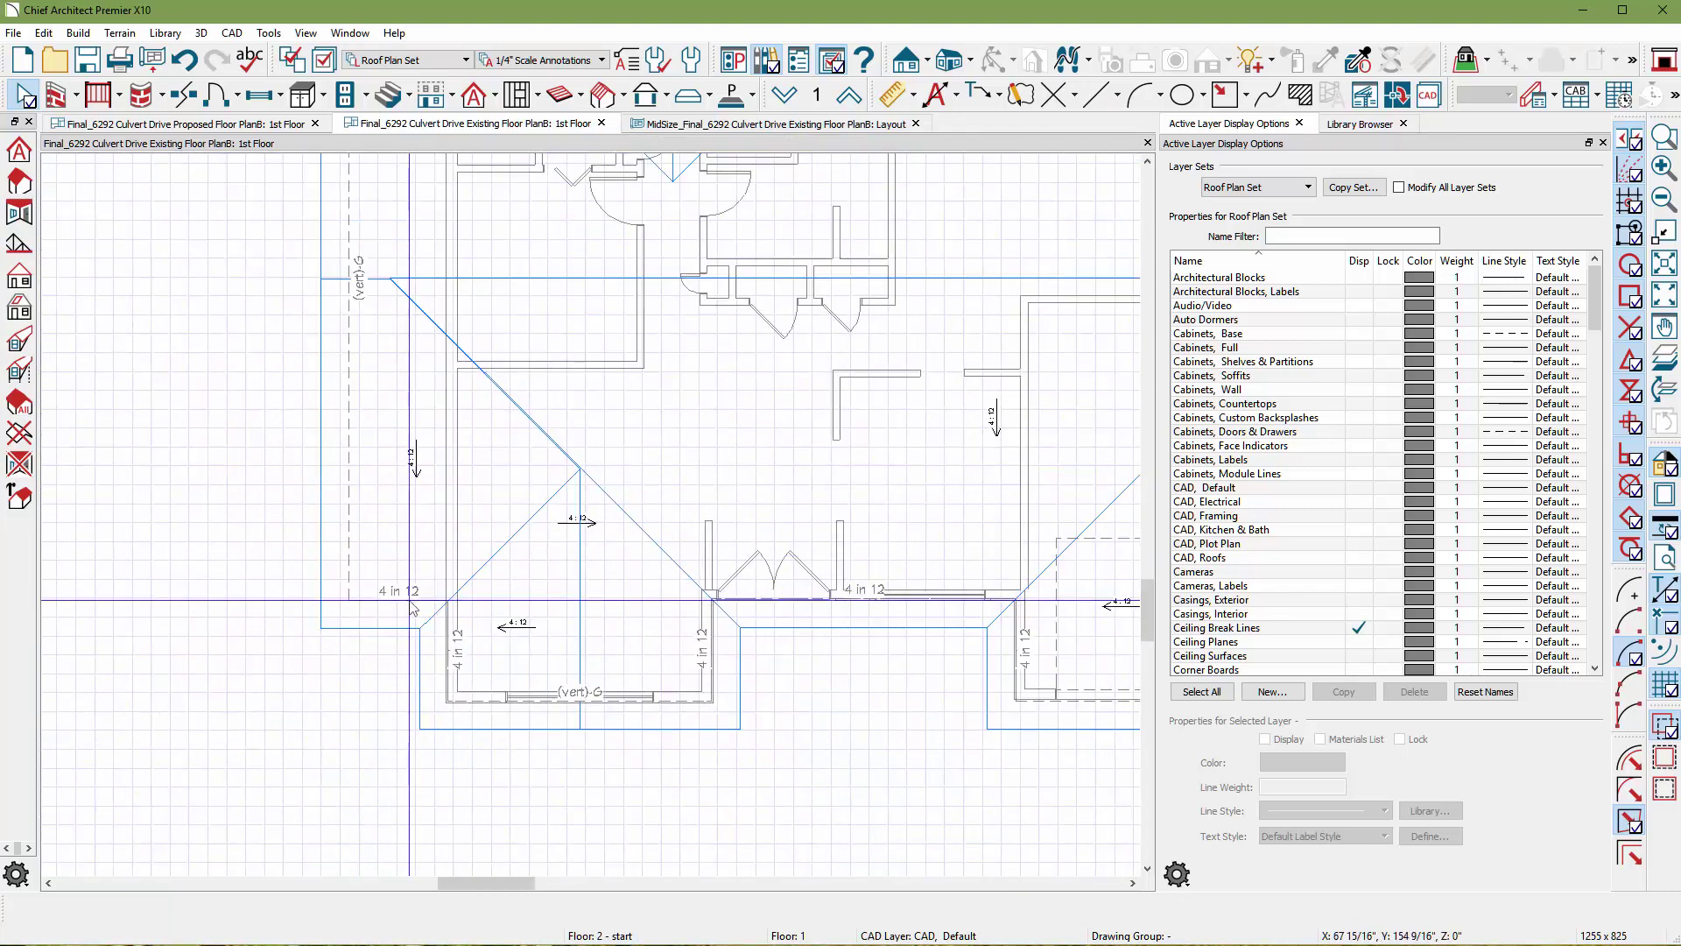
left_click(405, 596)
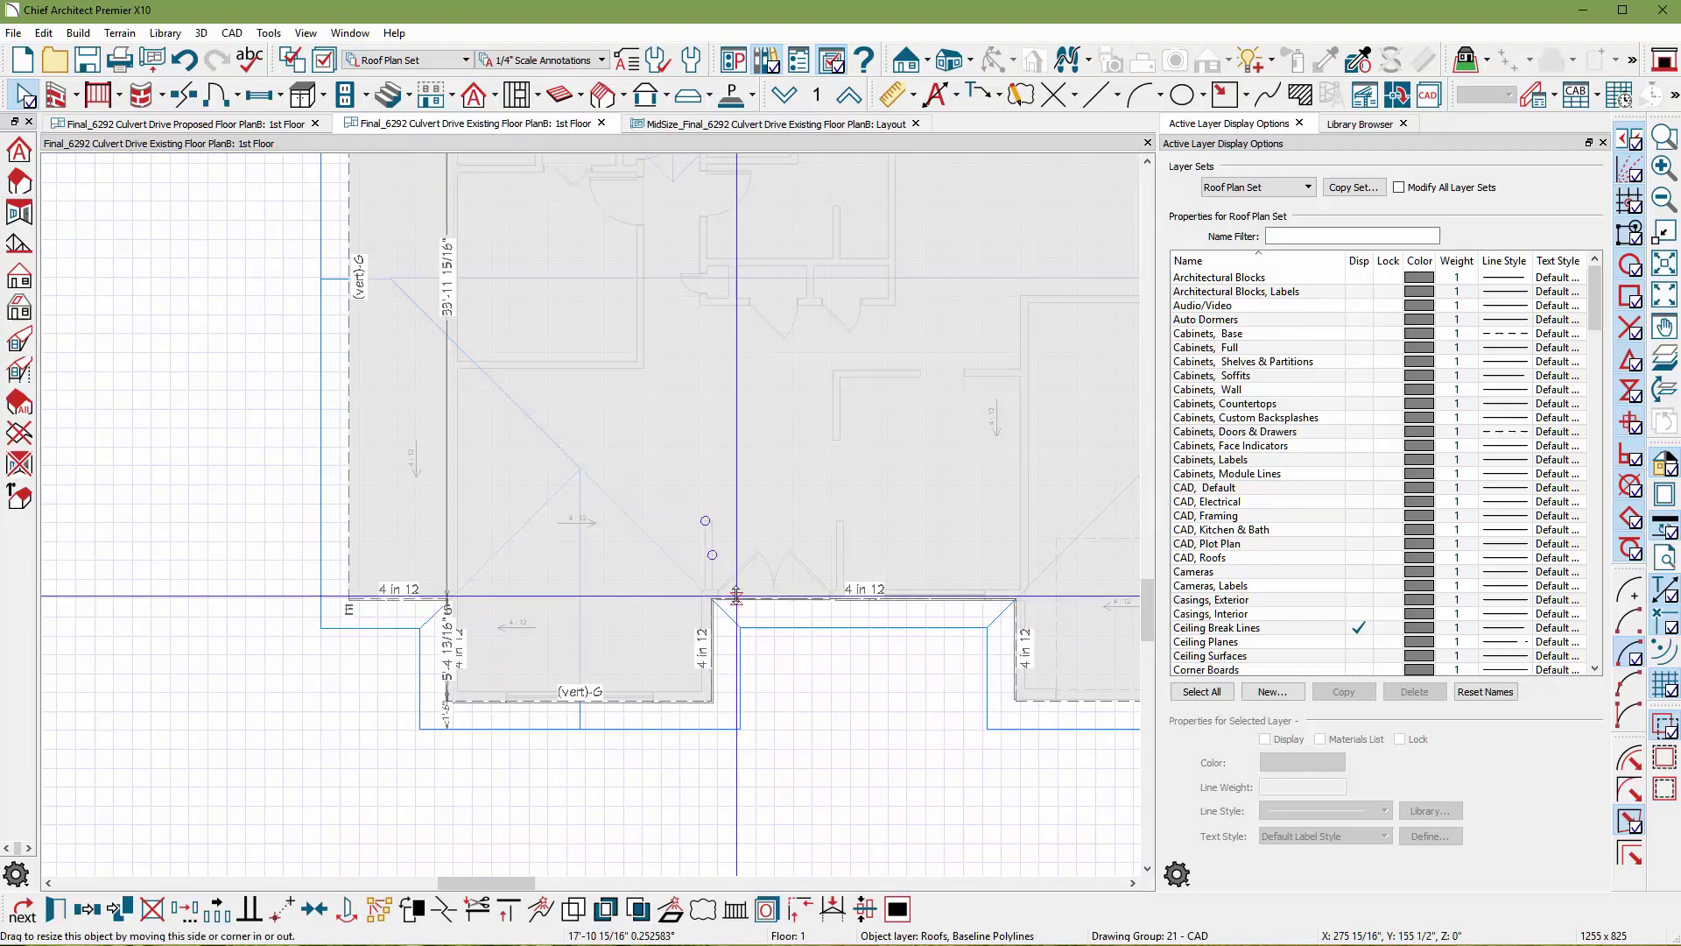
scroll(732, 608, "up", 6)
scroll(732, 608, "up", 1)
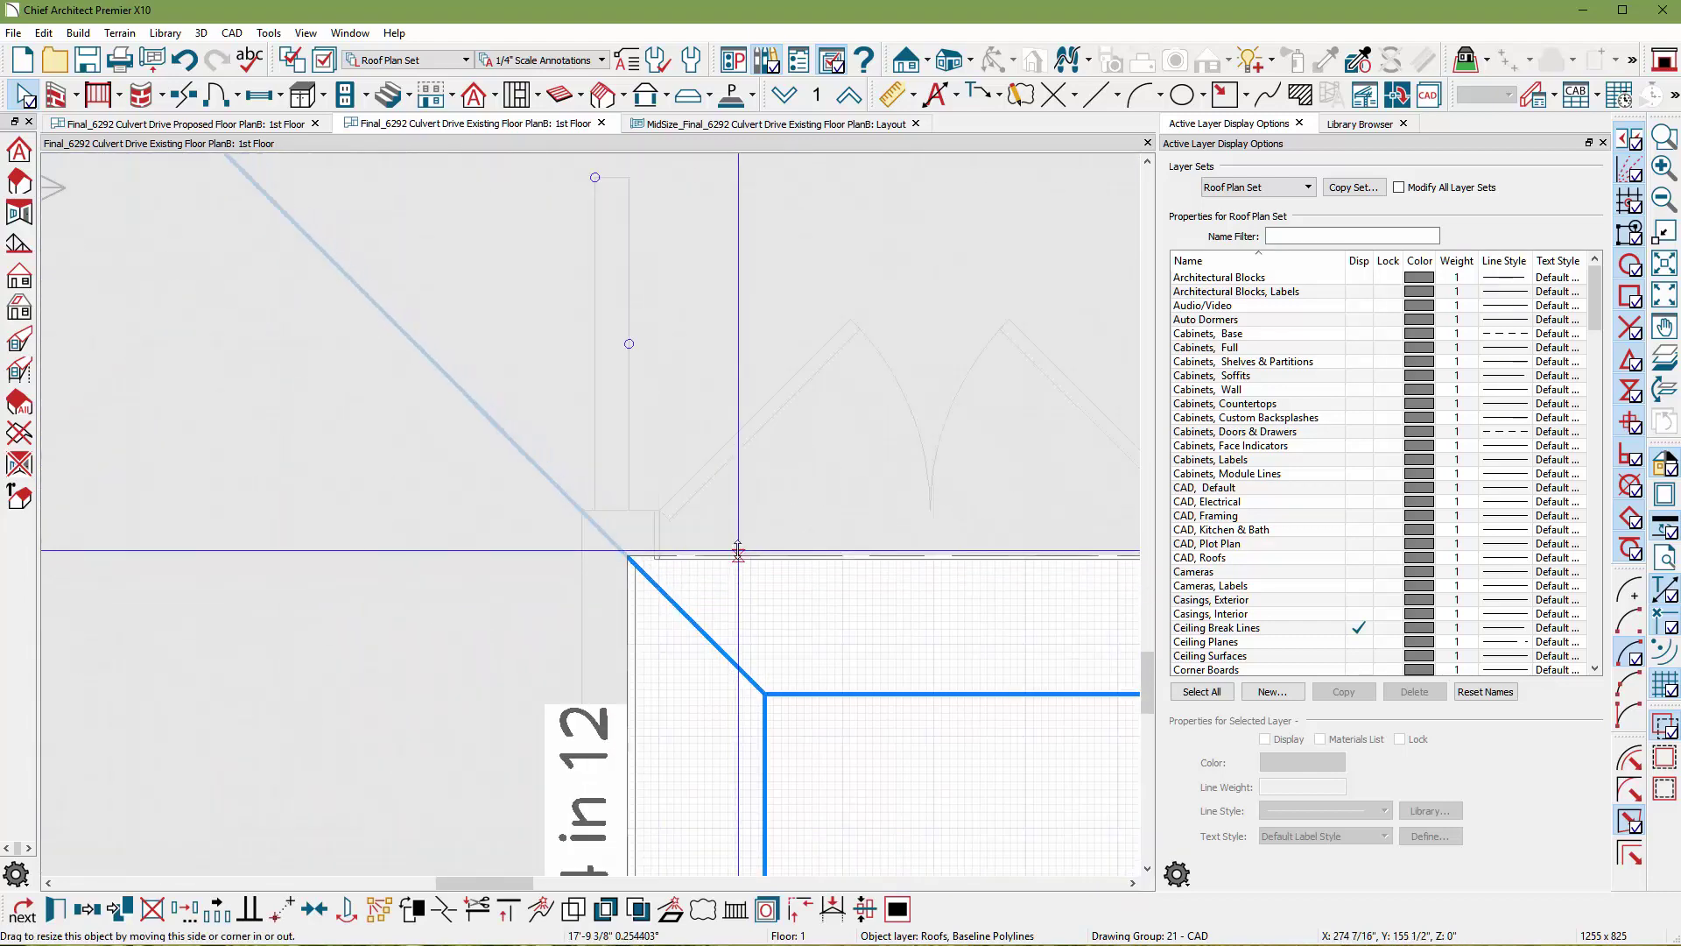
scroll(739, 551, "down", 5)
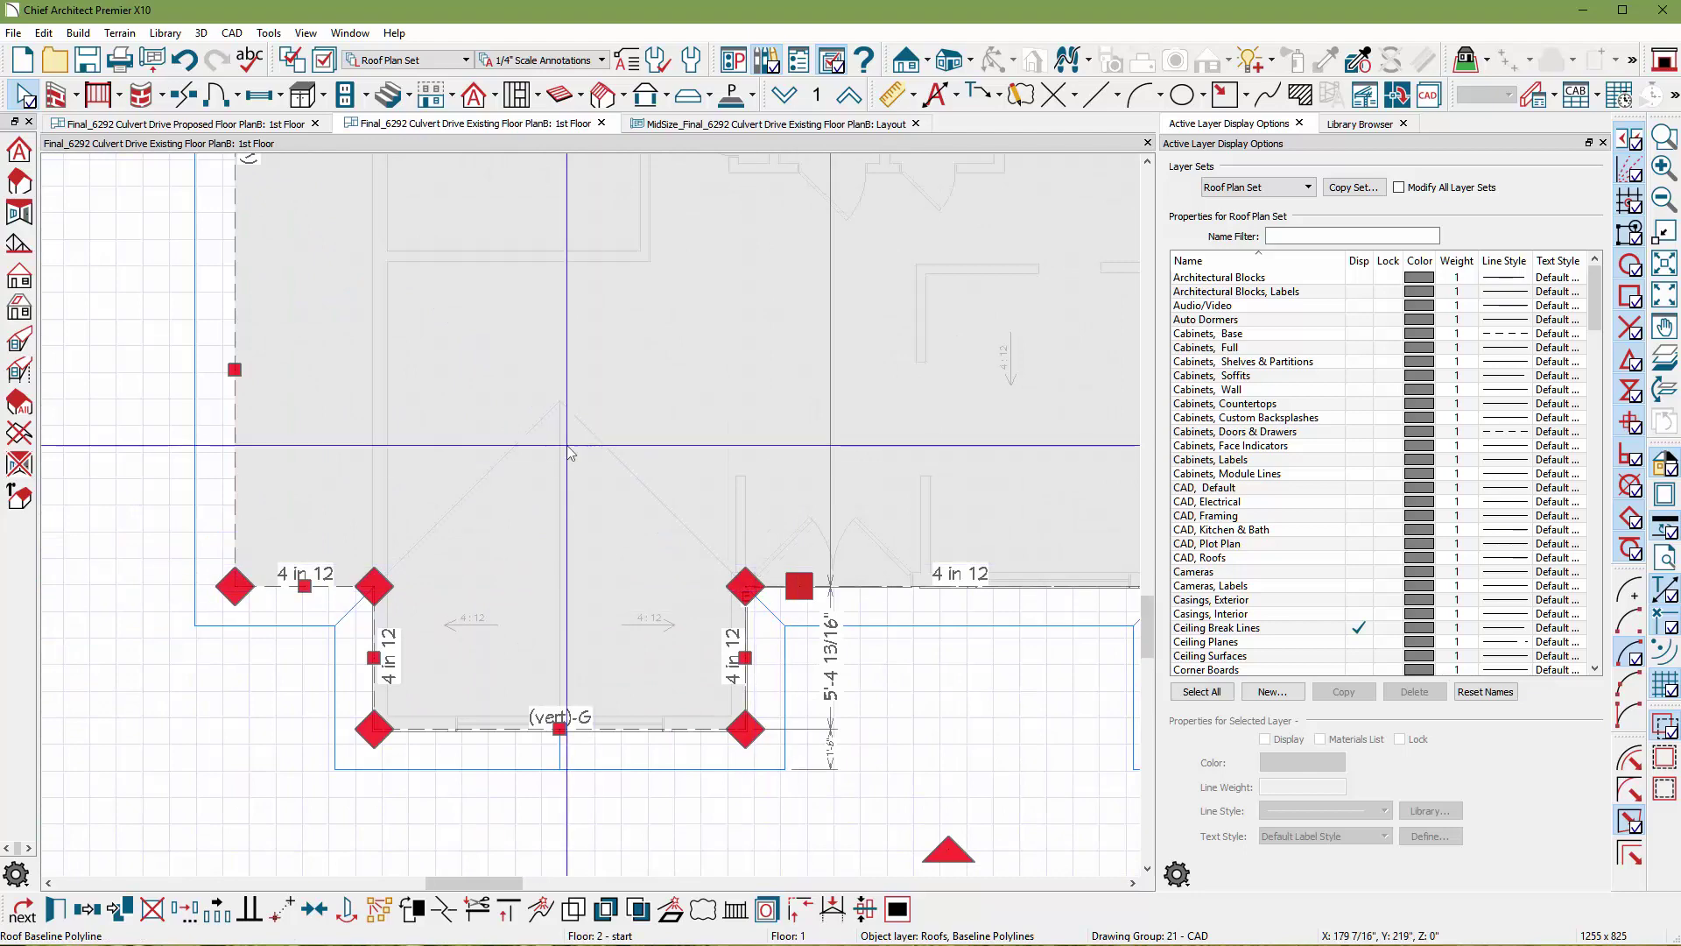
left_click(557, 401)
scroll(557, 401, "down", 4)
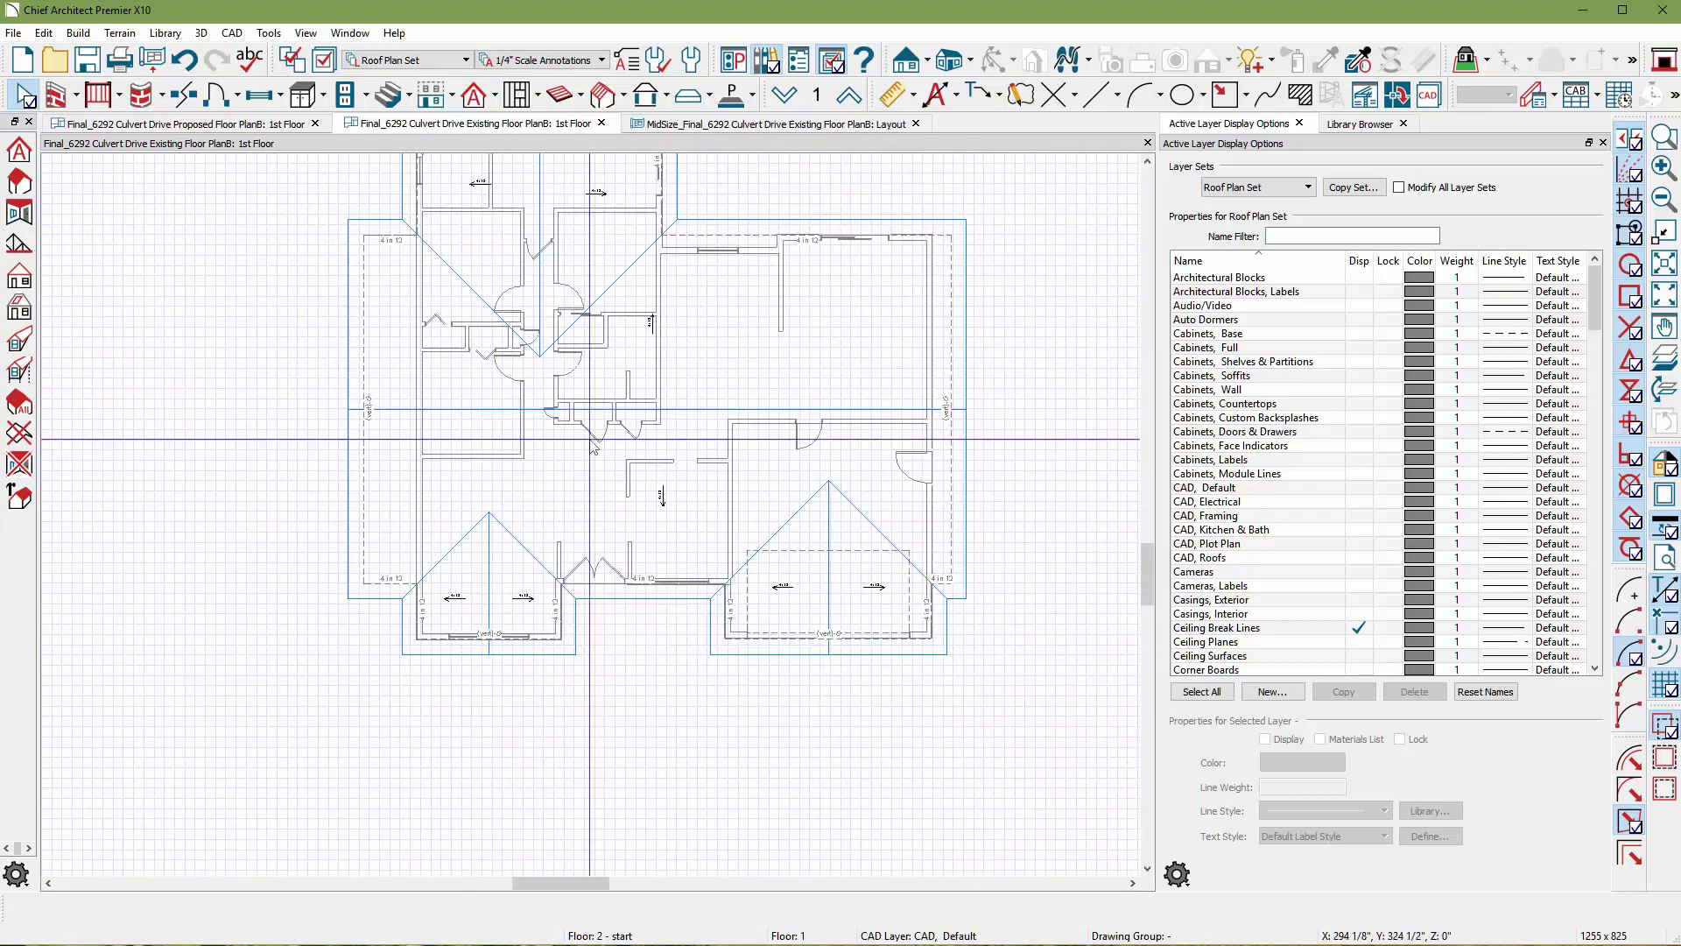
scroll(396, 344, "up", 2)
left_click(394, 344)
left_click_drag(394, 345, 361, 321)
- Move the baseline's right side about 3'-4 1/16" to the left
scroll(338, 325, "up", 3)
scroll(361, 322, "down", 4)
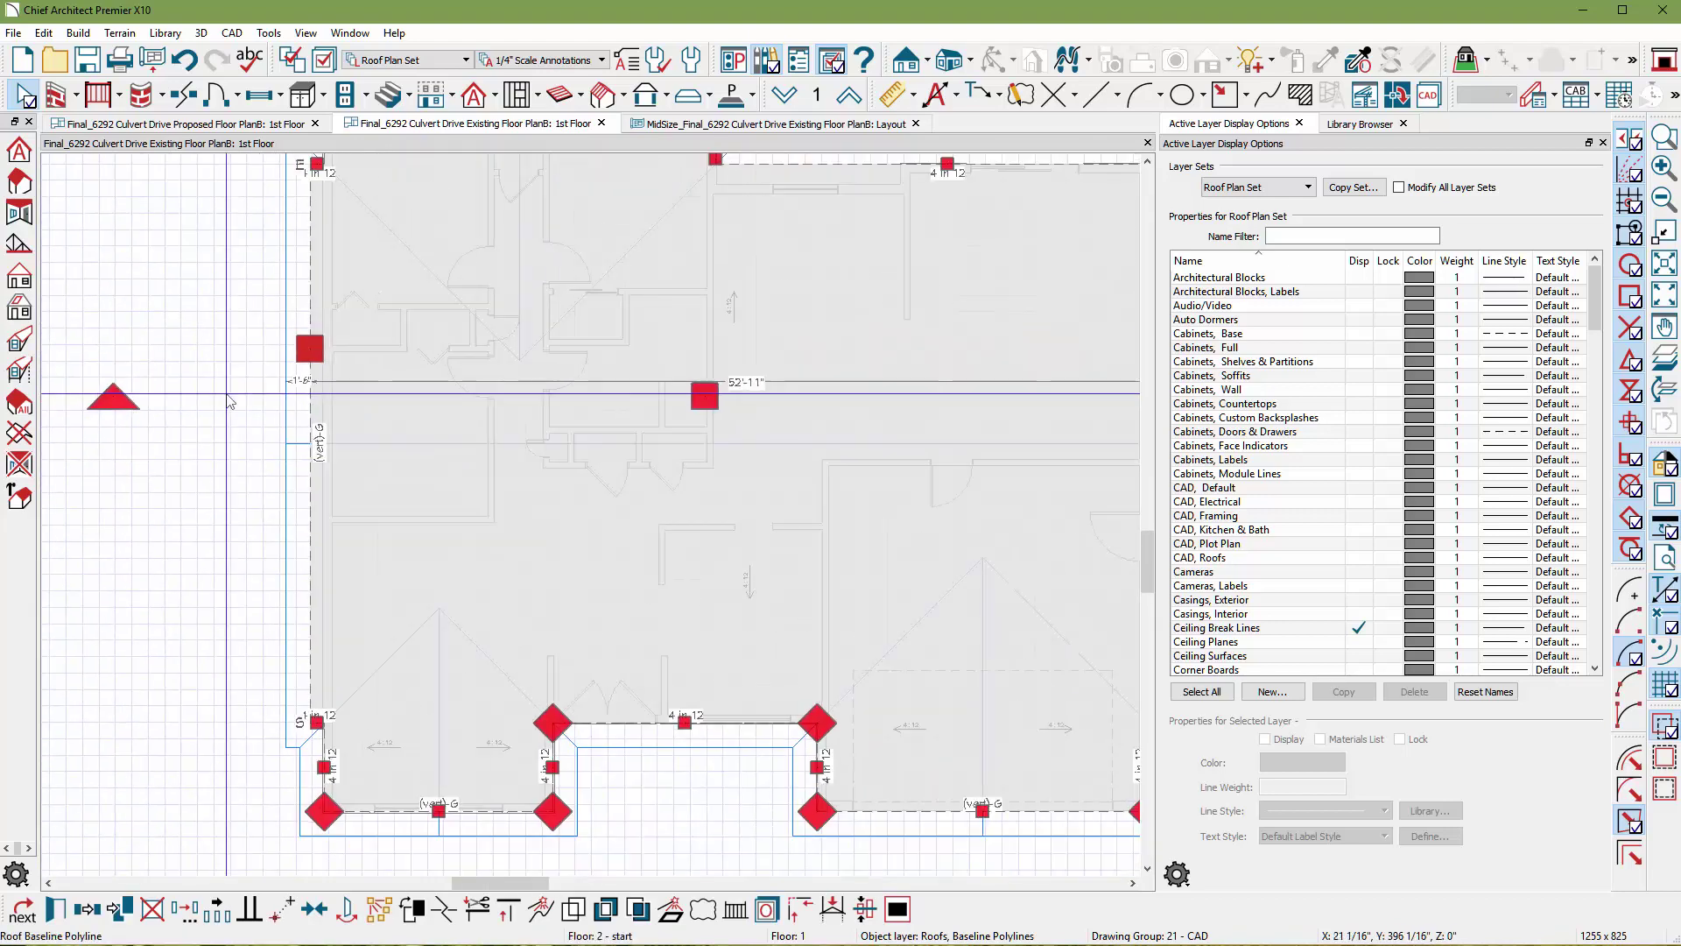
scroll(655, 473, "up", 5)
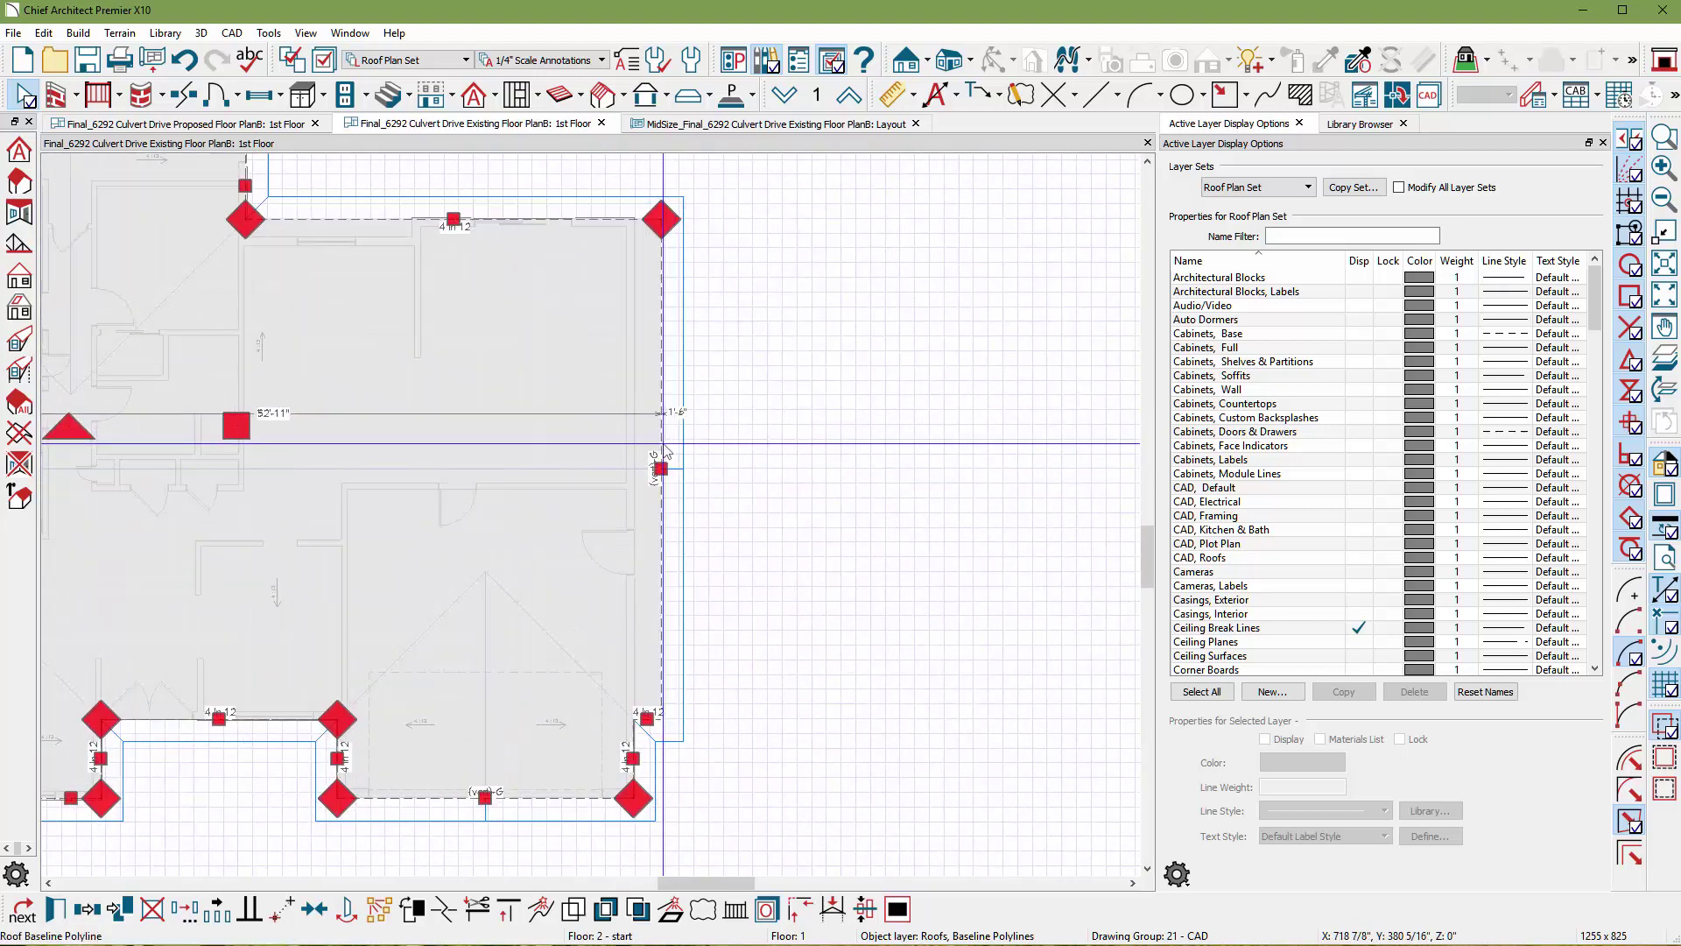
mouse_move(657, 472)
left_mouse_down()
mouse_move(612, 476)
mouse_move(627, 468)
left_mouse_up()
scroll(627, 468, "down", 5)
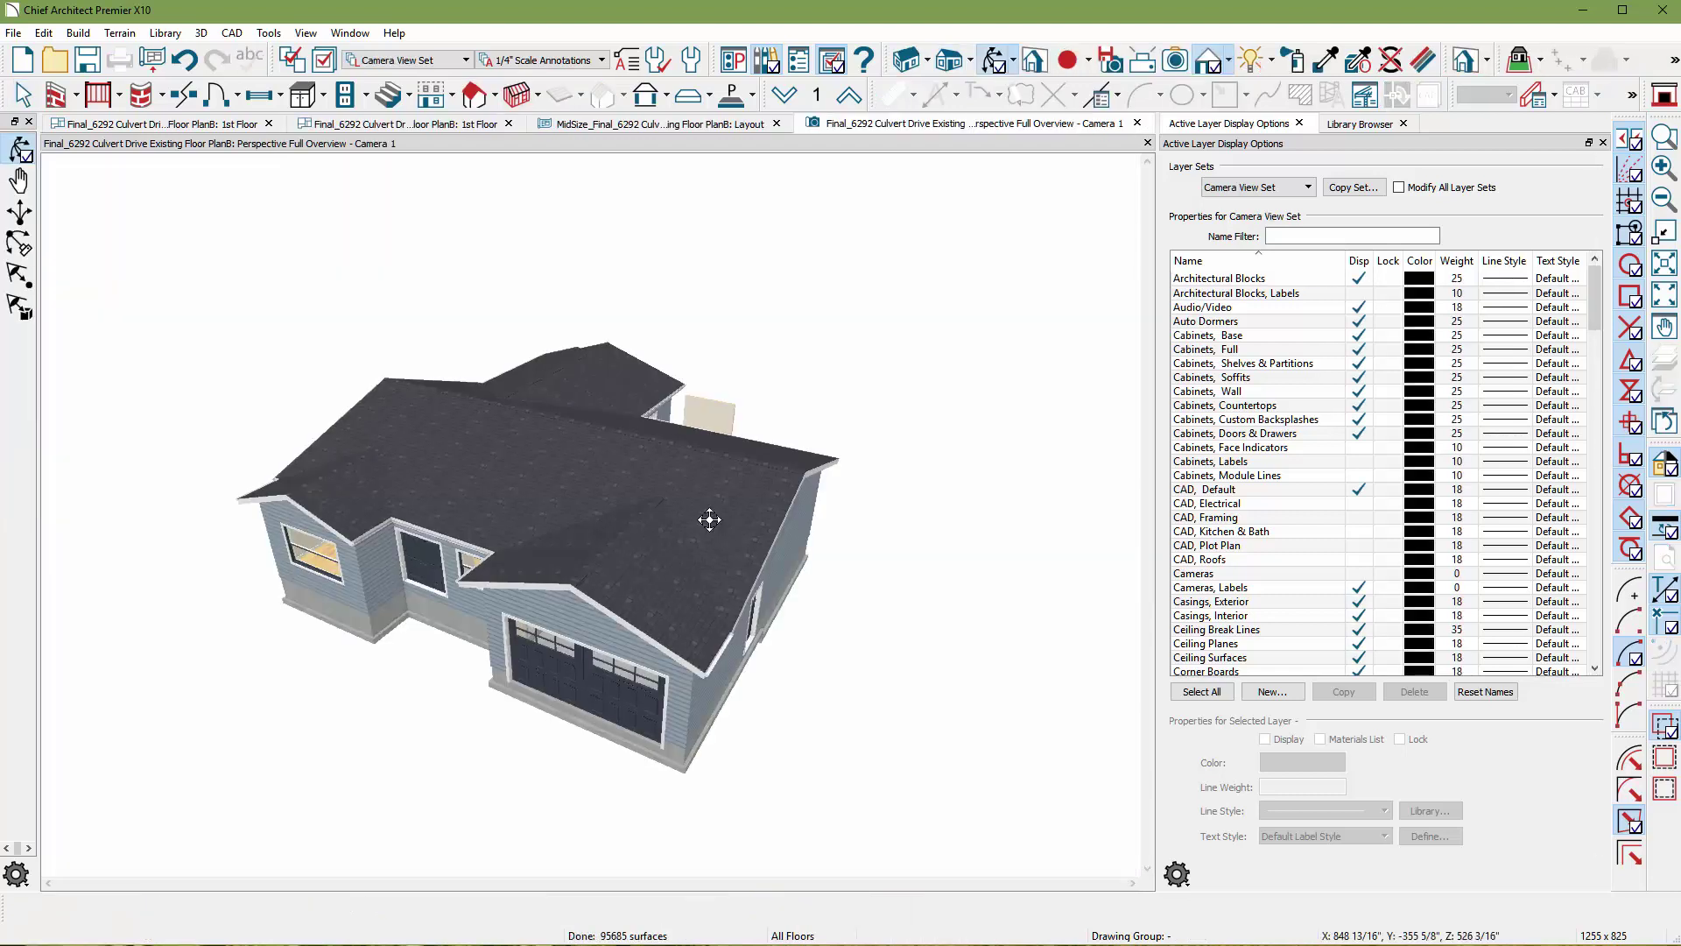
- Orbit the 3D model to look down on the roof, with the Google Maps aerial placed beside it
left_click_drag(584, 502, 652, 623)
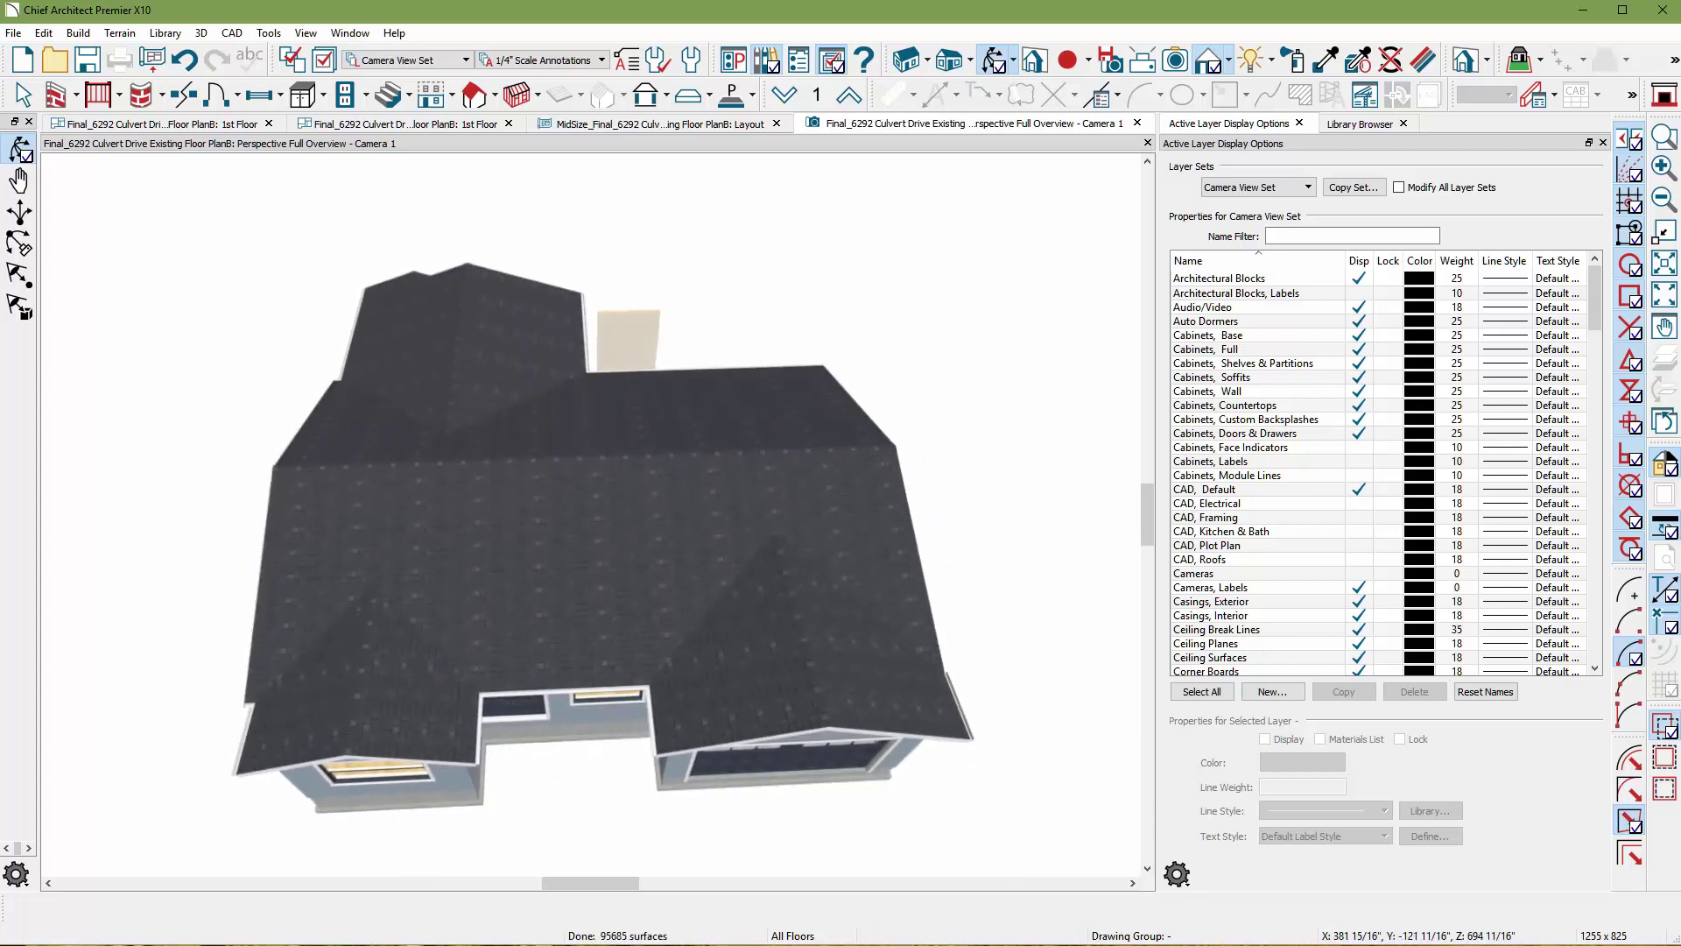
key("alt+Tab")
left_click_drag(1489, 54, 1385, 79)
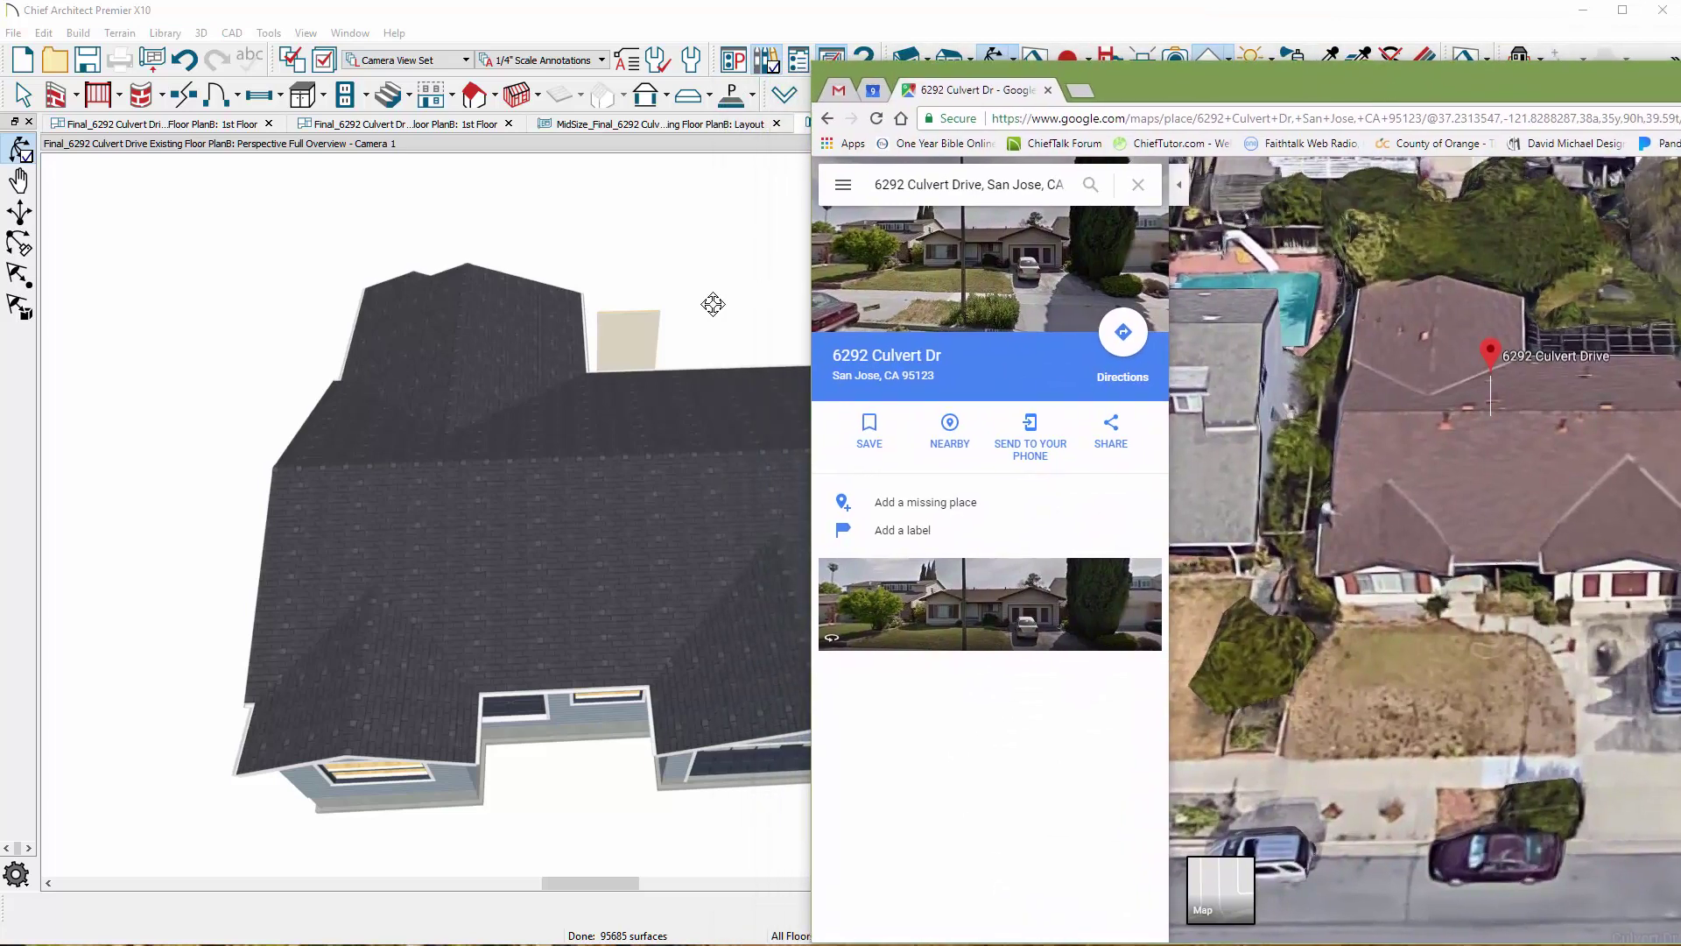
- Orbit and zoom the 3D model to match the Google Maps aerial, then return to Chief Architect
left_click(393, 336)
left_click_drag(391, 437, 446, 628)
scroll(446, 628, "up", 2)
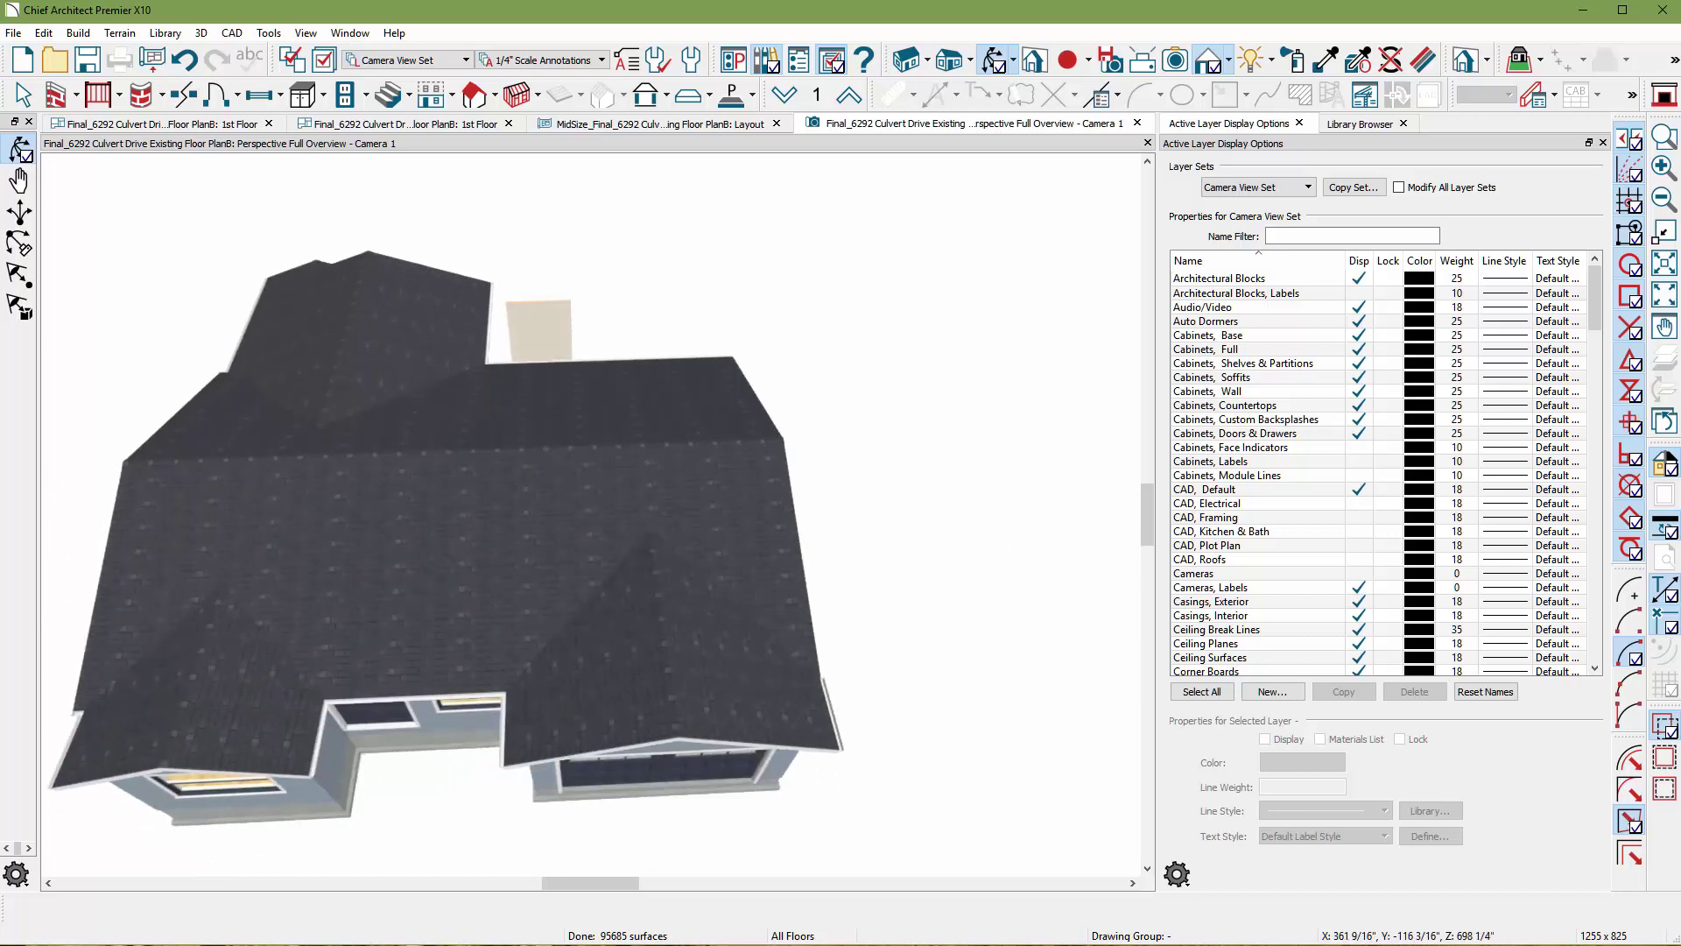
key("alt+Tab")
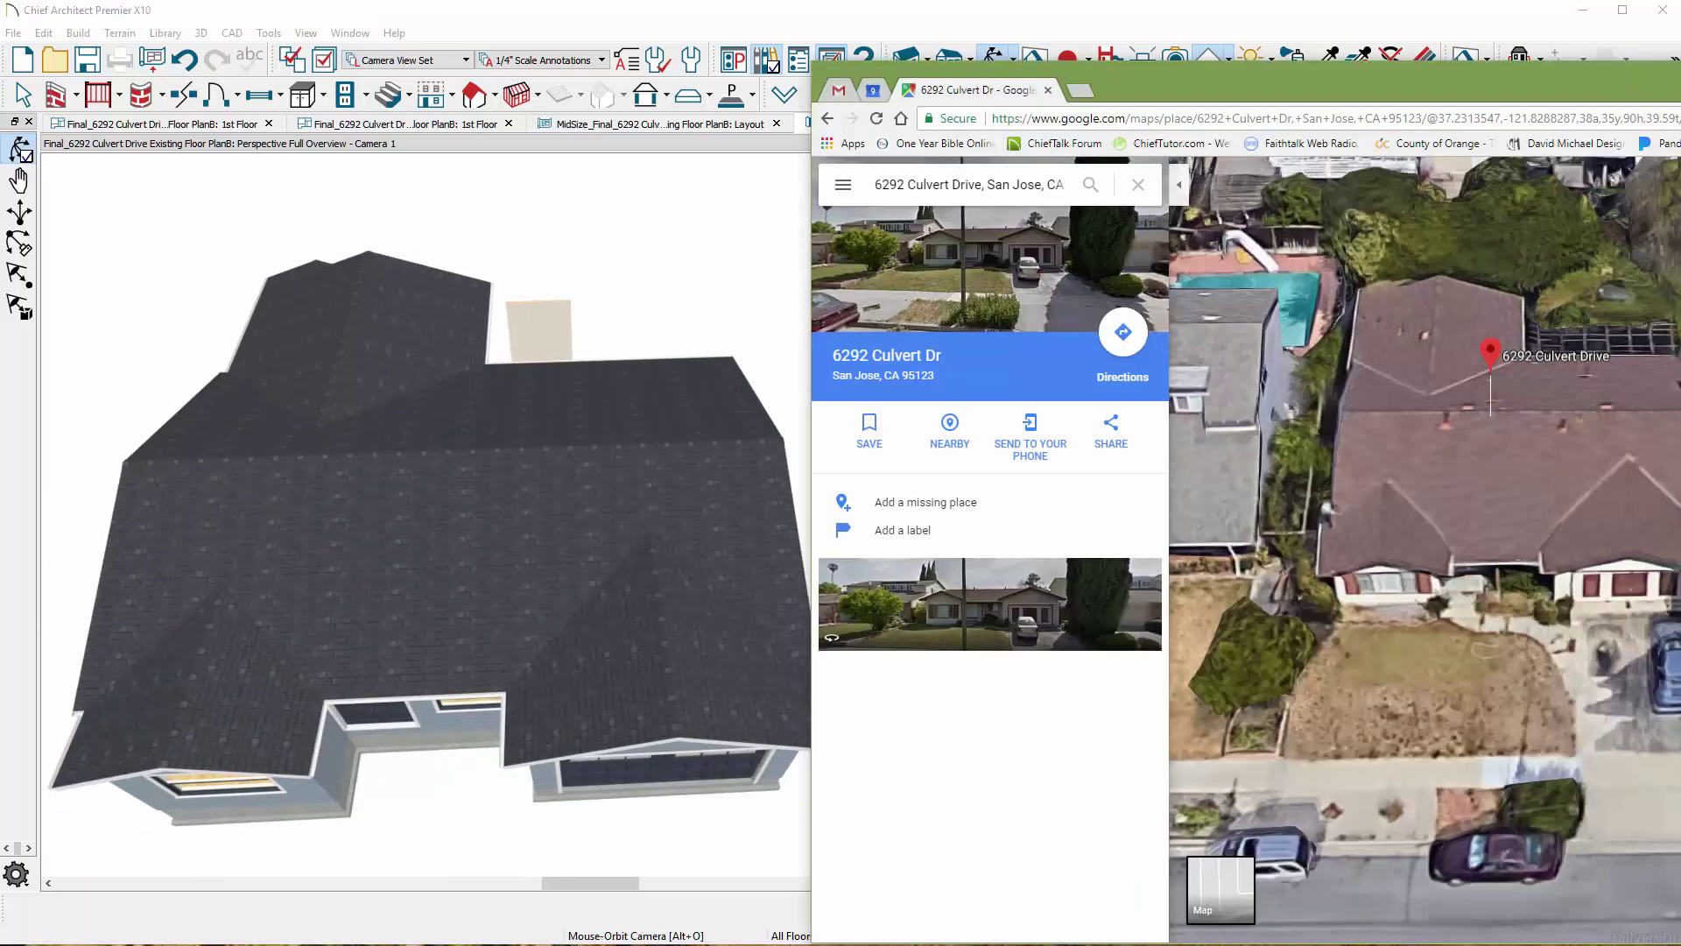
left_click_drag(1314, 88, 1177, 91)
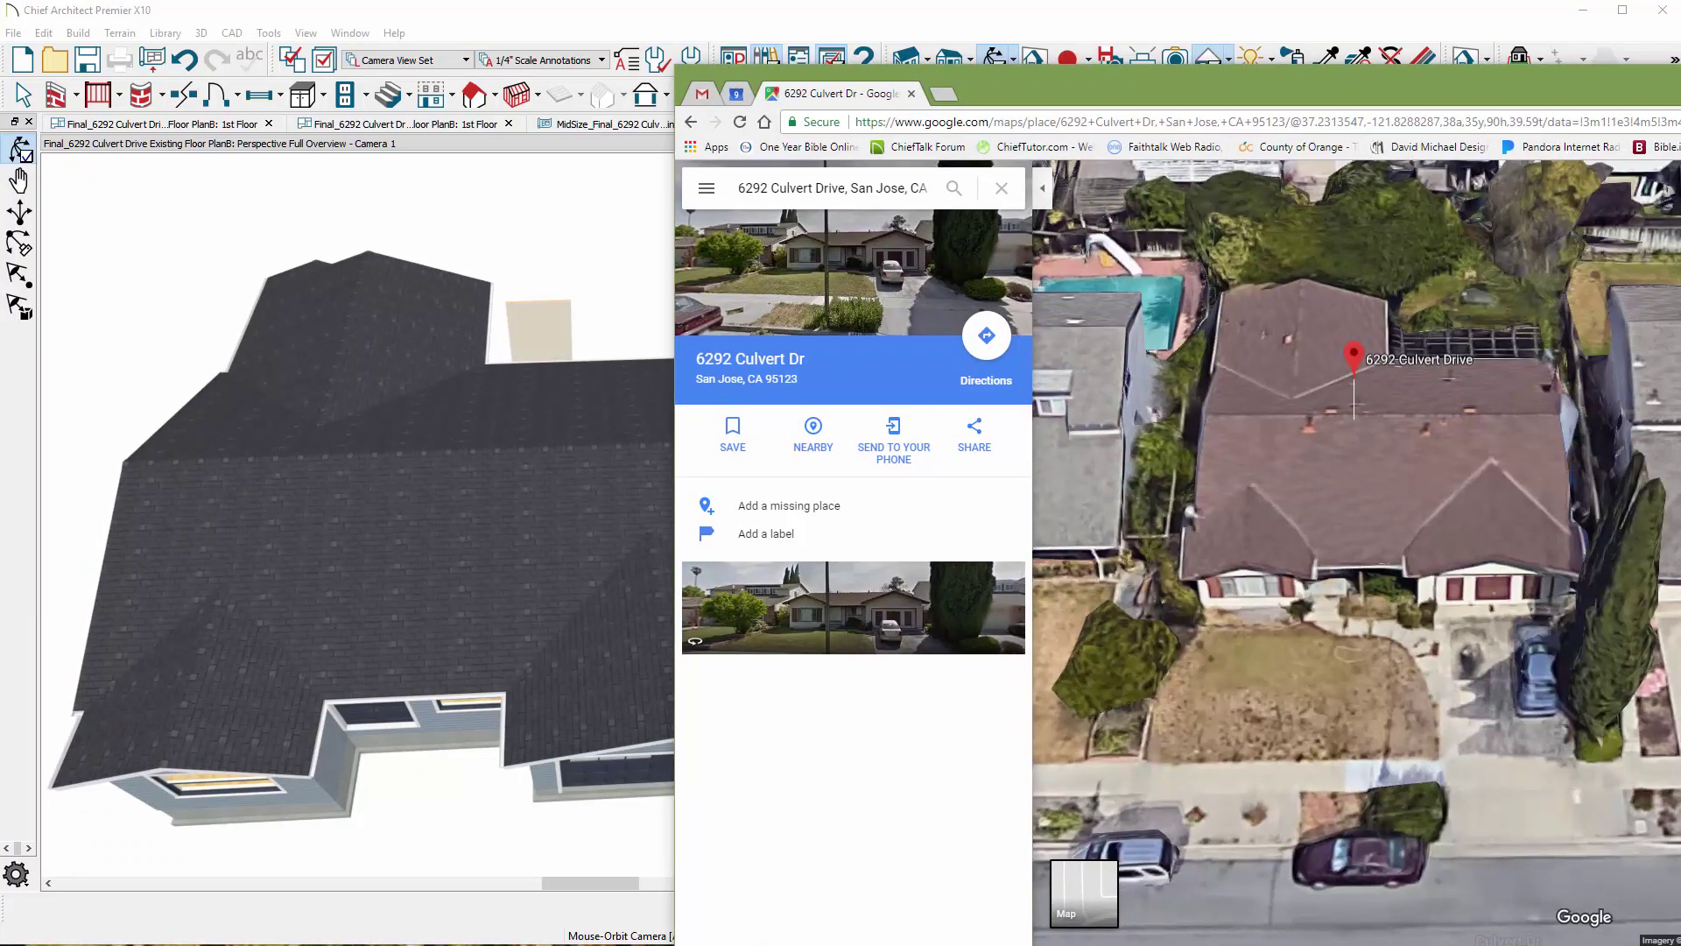
left_click_drag(1554, 103, 1665, 91)
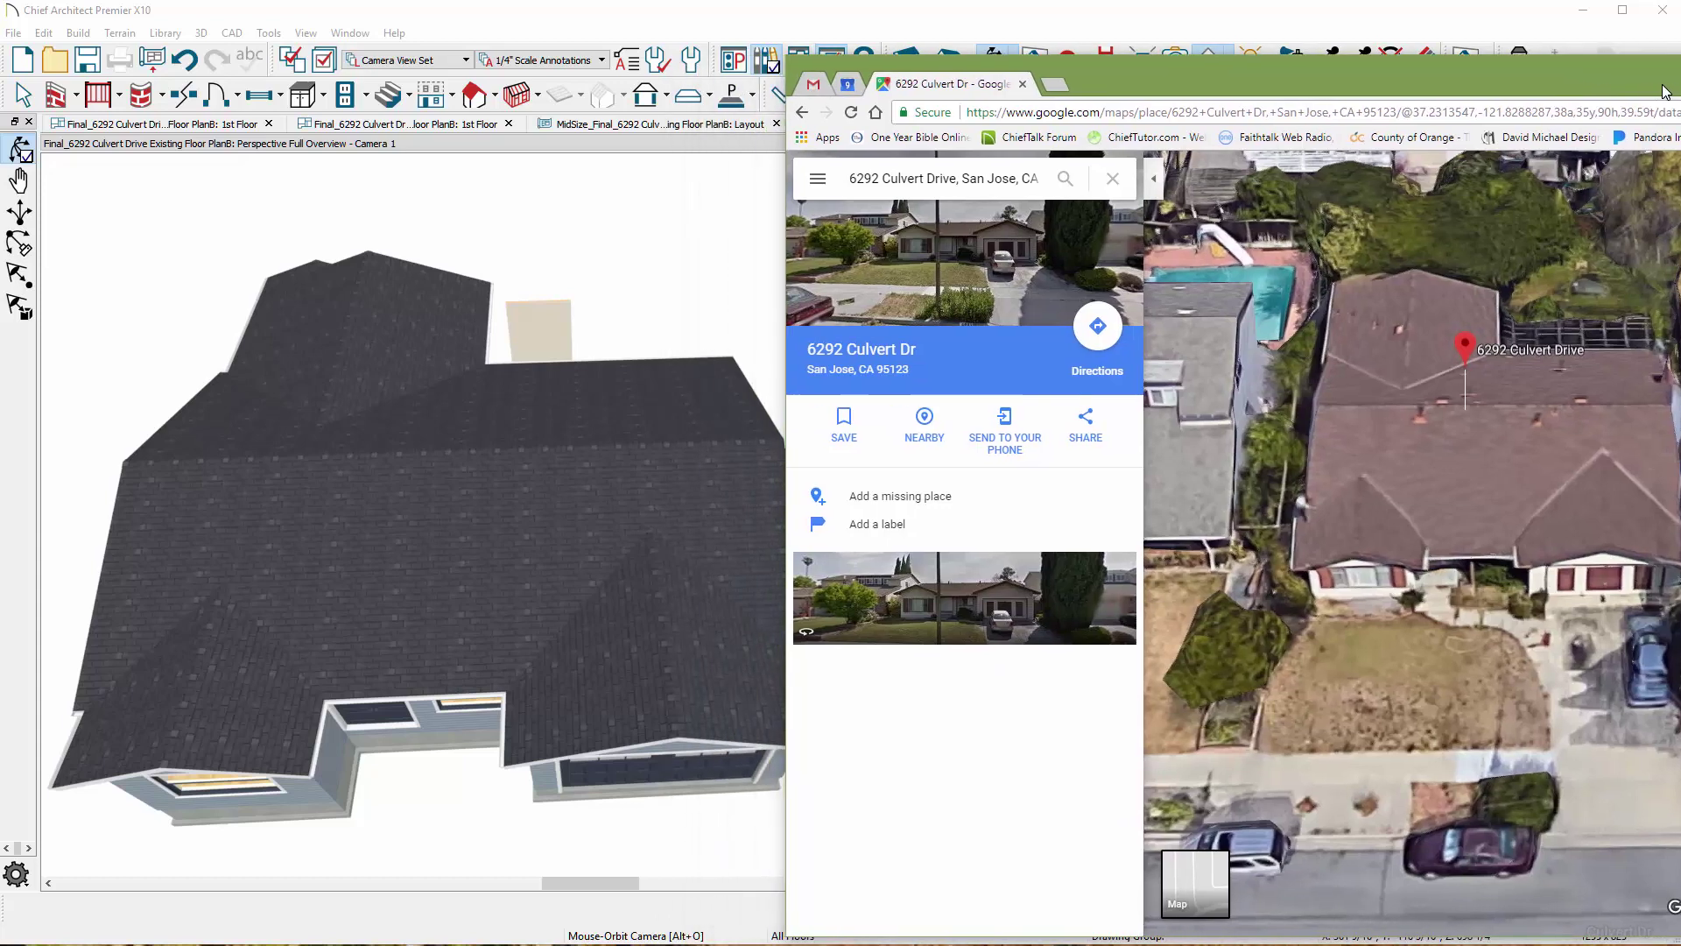
left_click(406, 684)
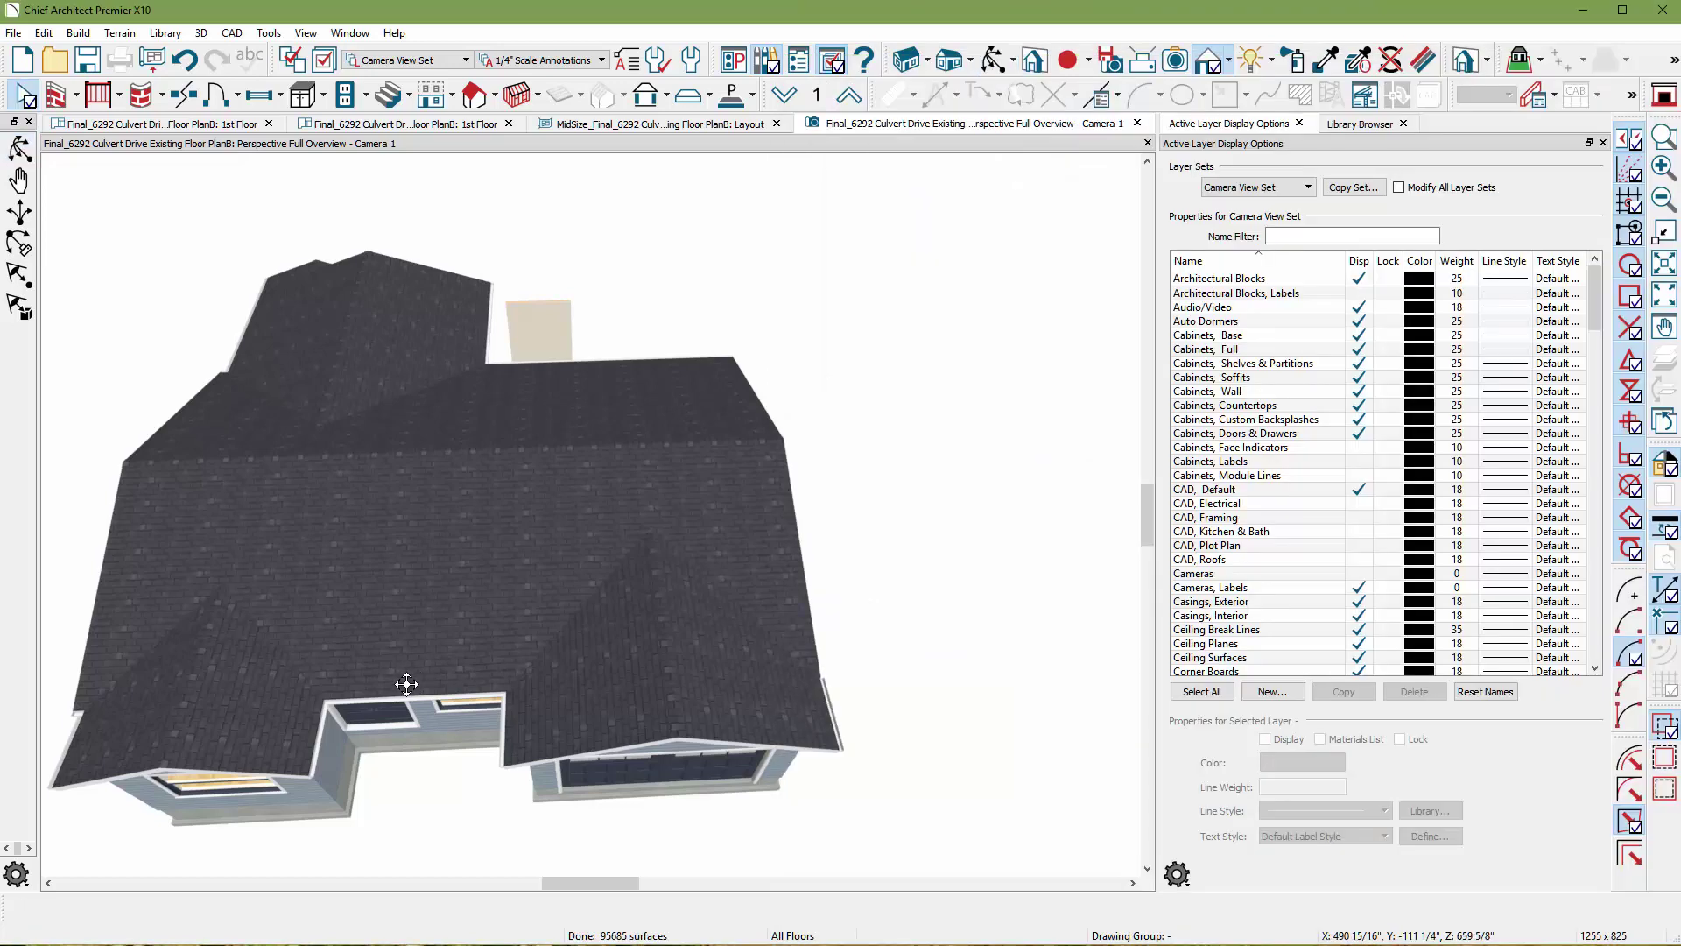
- Drag the main roof plane's lower edge downward, accepting Auto Rebuild Roofs being turned off
left_click(406, 684)
left_click_drag(415, 693, 421, 720)
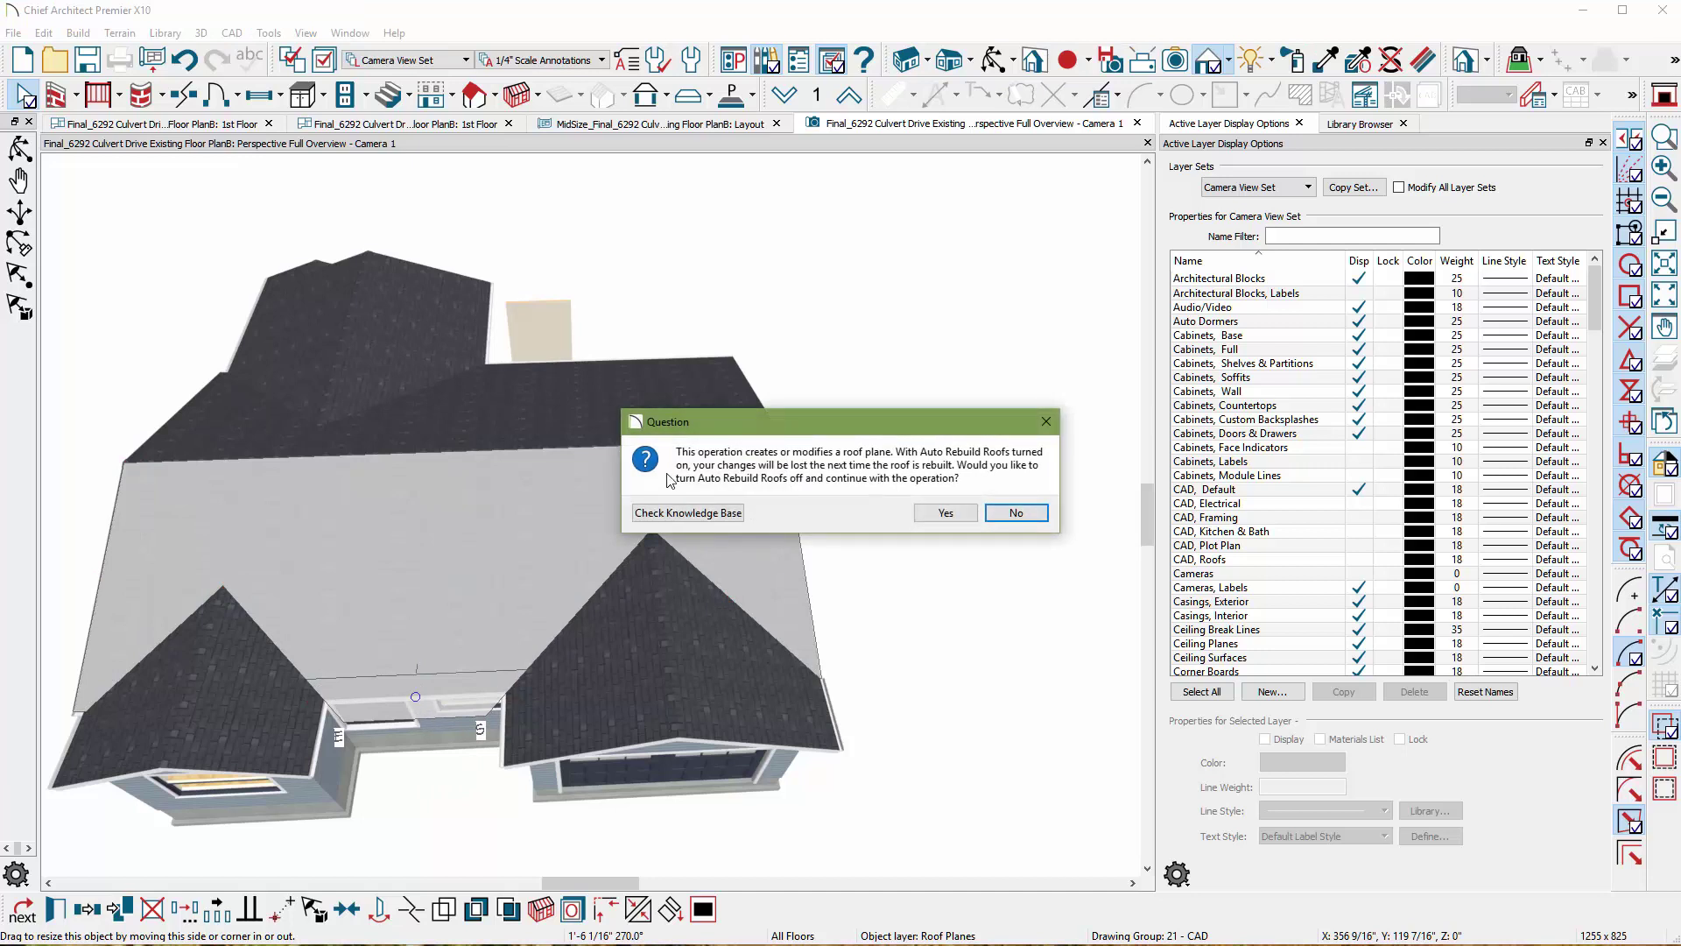
left_click(939, 515)
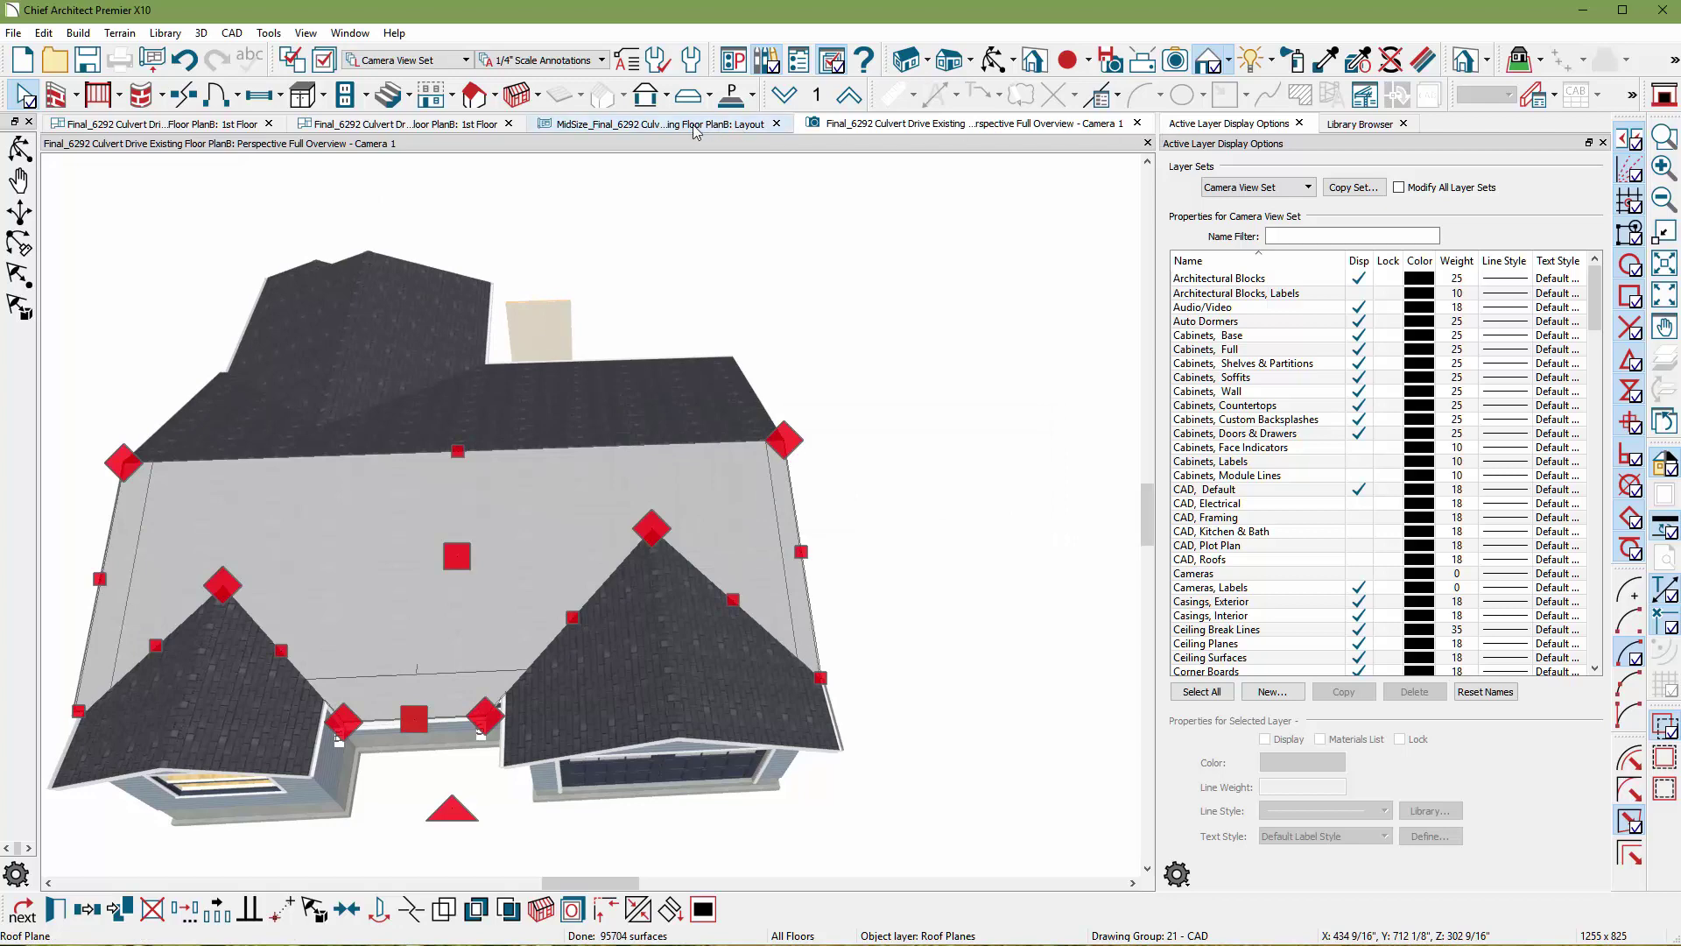
- In the 1st Floor plan, reshape the roof plane between the gables to 7'-11 5/8" wide, then view it in 3D
left_click(462, 128)
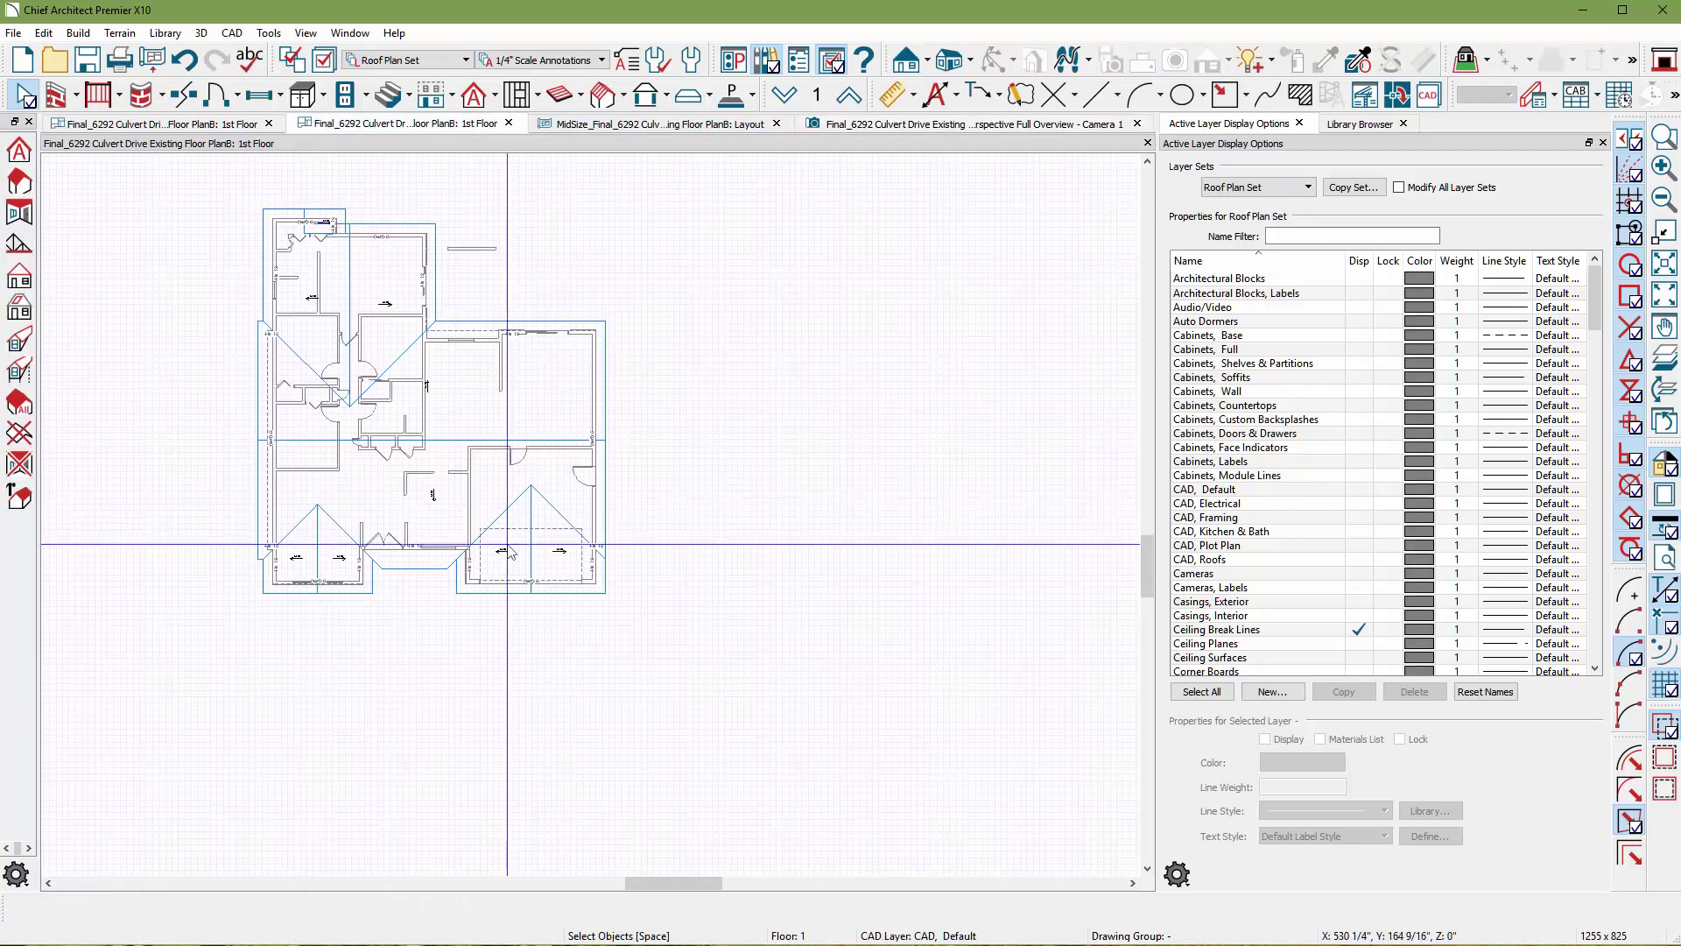
scroll(420, 523, "up", 5)
left_click(422, 508)
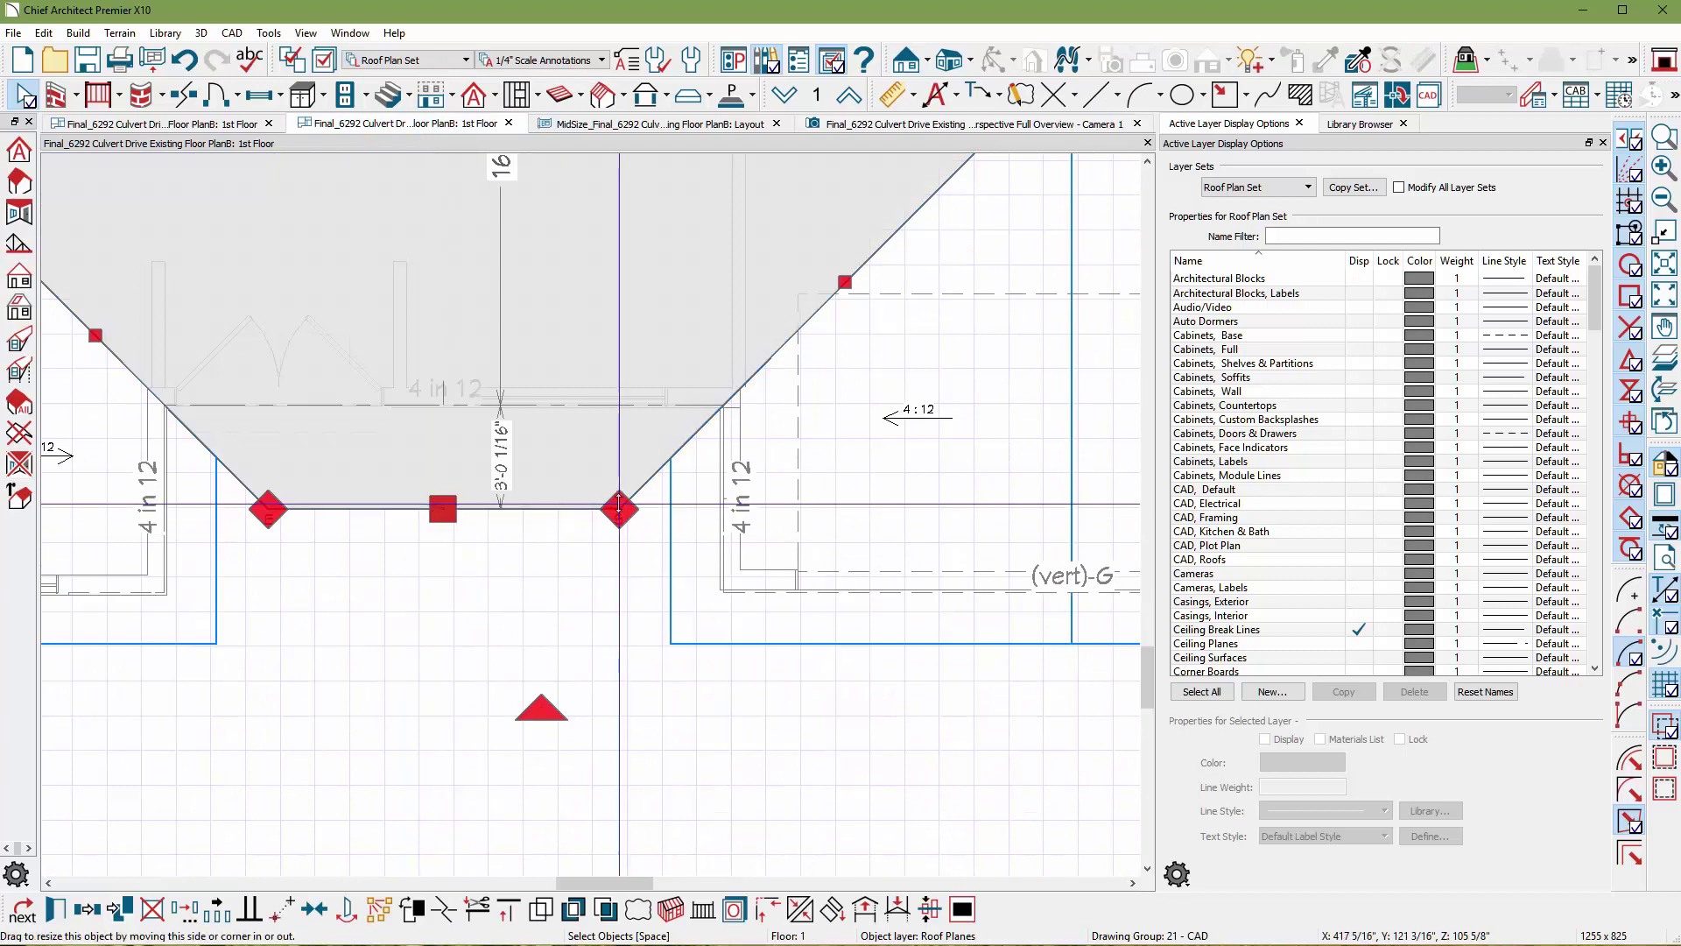
left_click_drag(619, 507, 724, 406)
left_click_drag(618, 507, 686, 506)
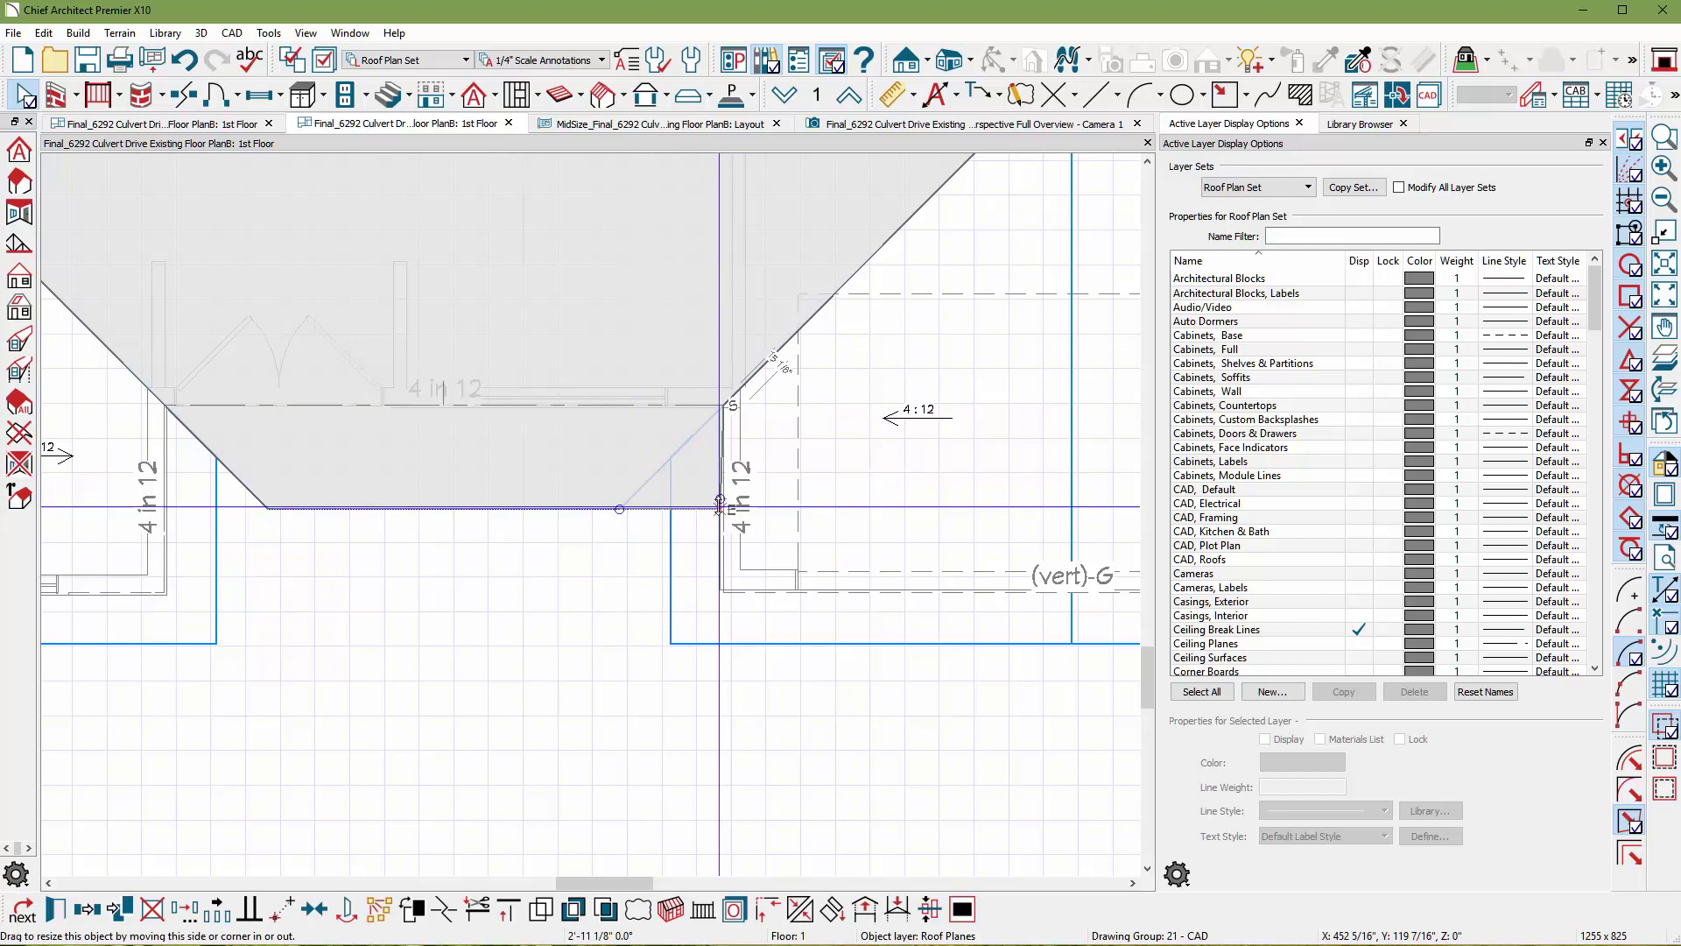
left_click_drag(721, 504, 721, 507)
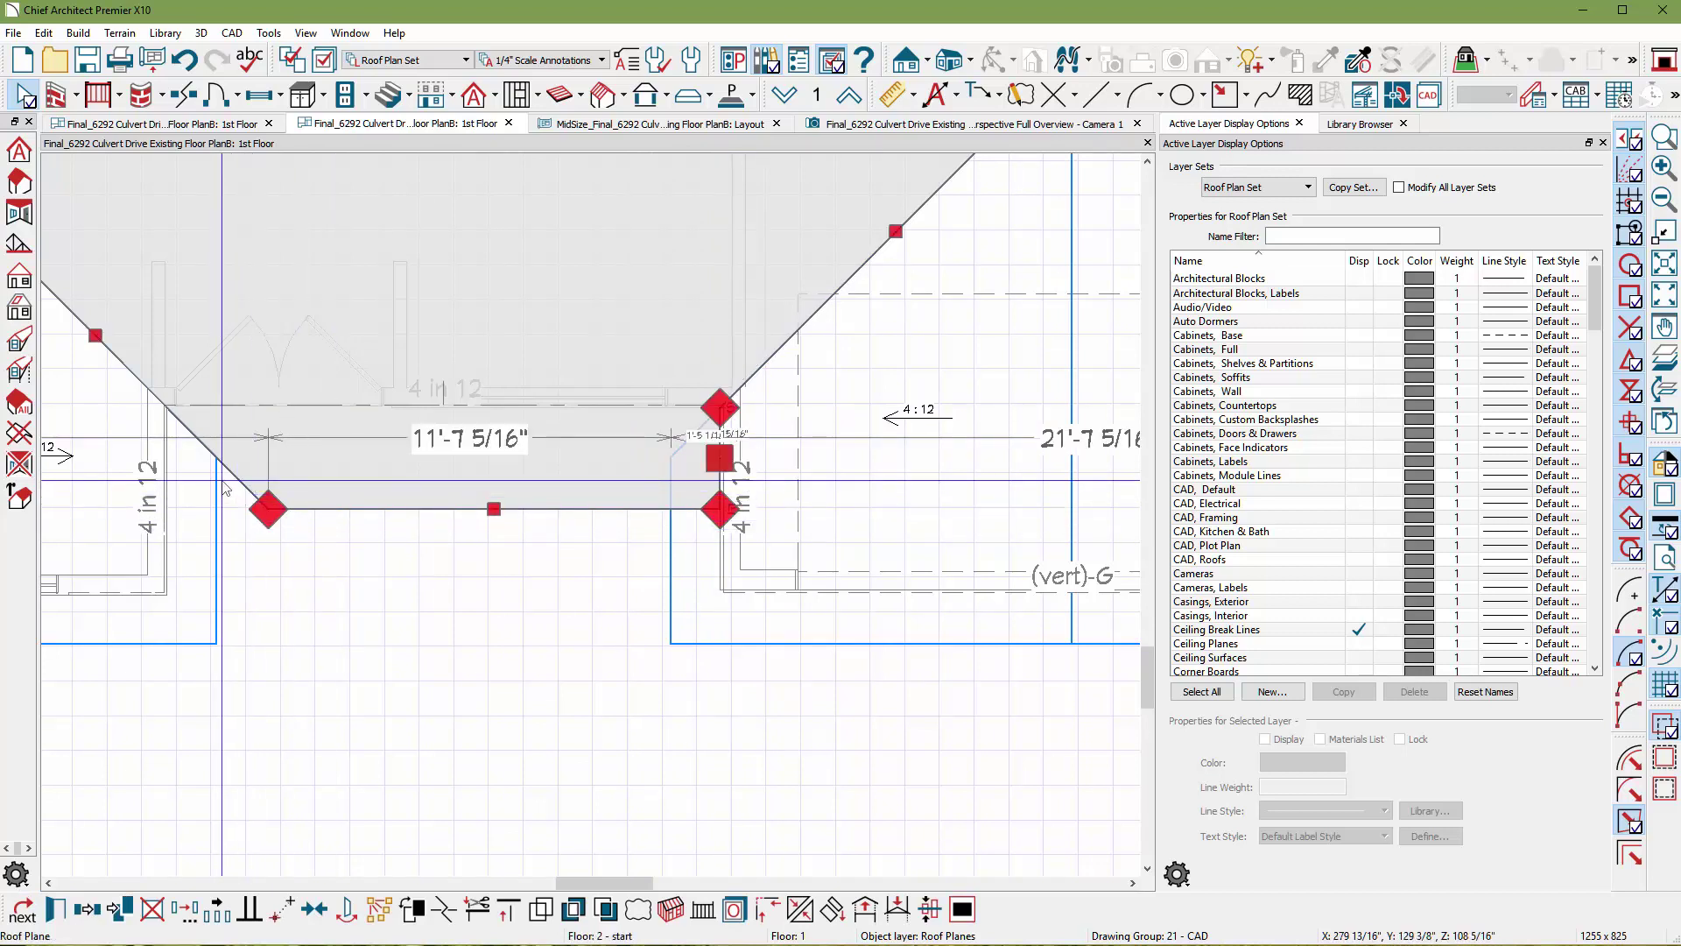
mouse_move(169, 411)
left_mouse_down()
mouse_move(218, 457)
mouse_move(216, 507)
left_mouse_up()
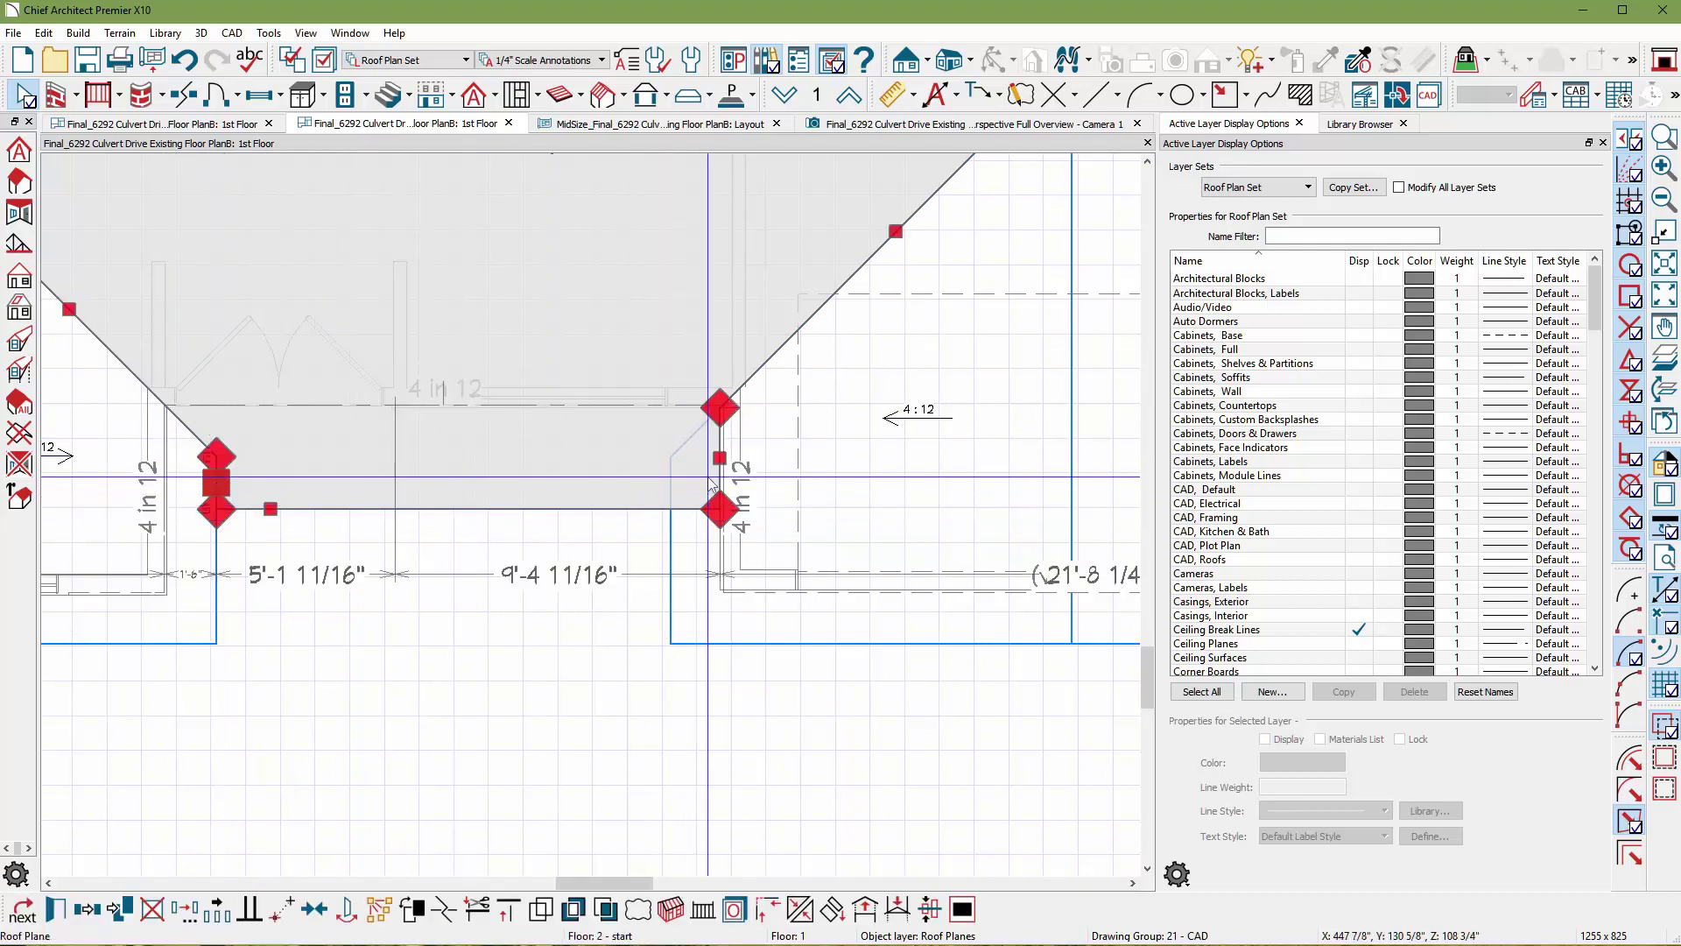
left_click_drag(718, 459, 671, 457)
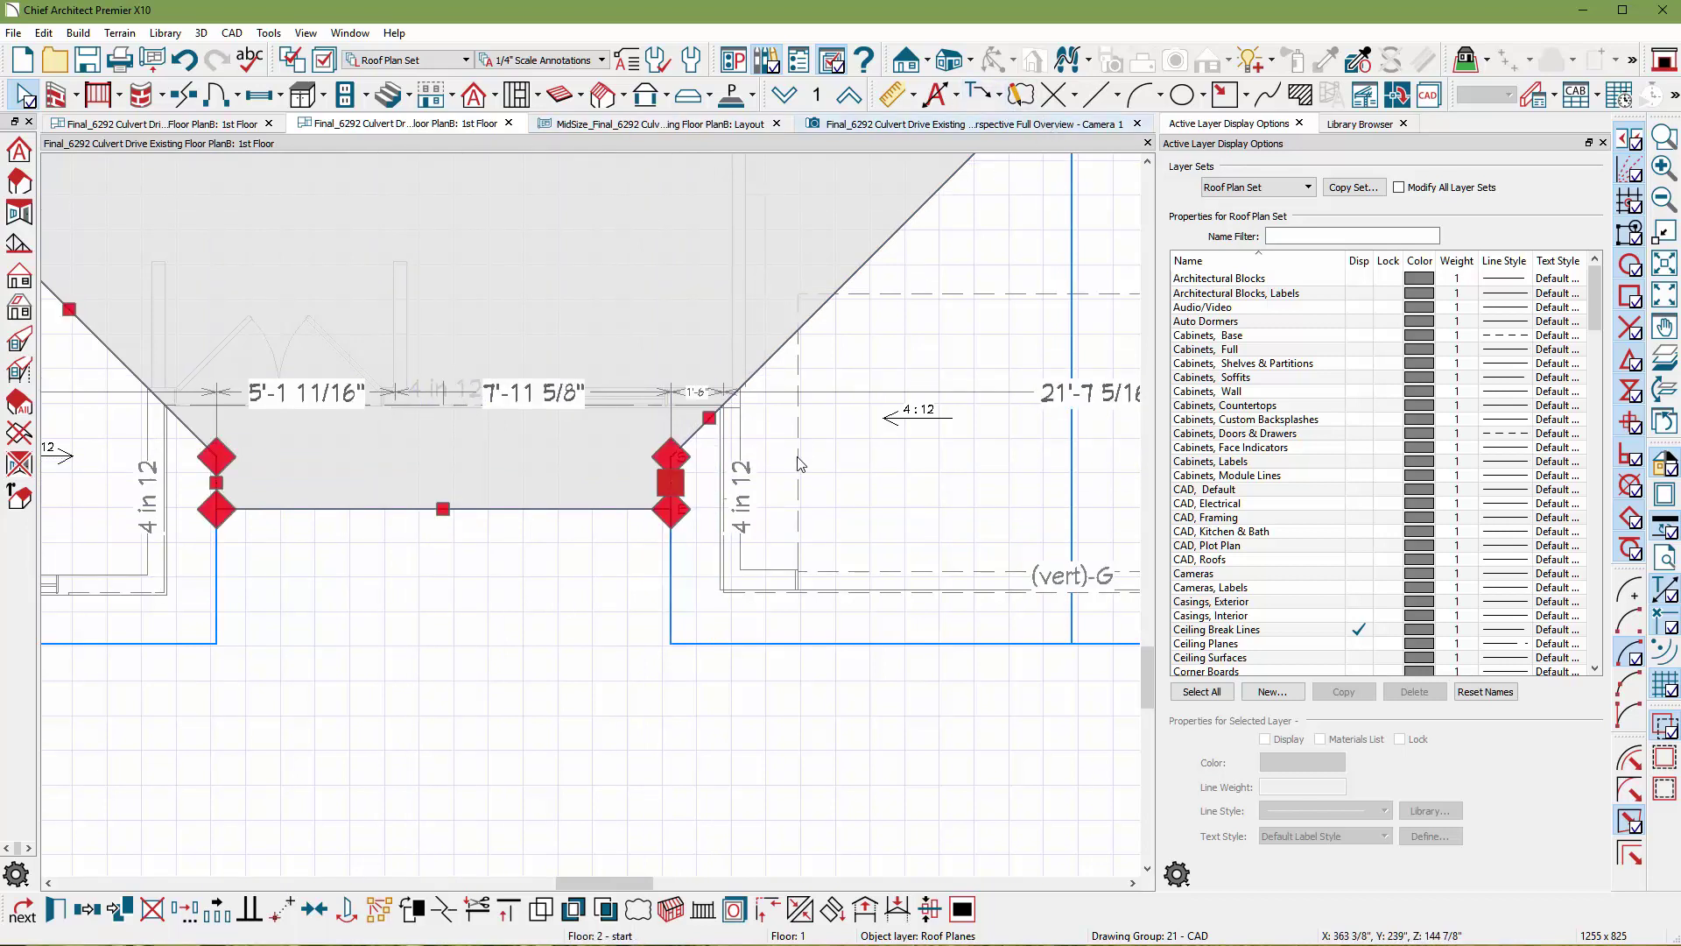
key("ctrl+Tab")
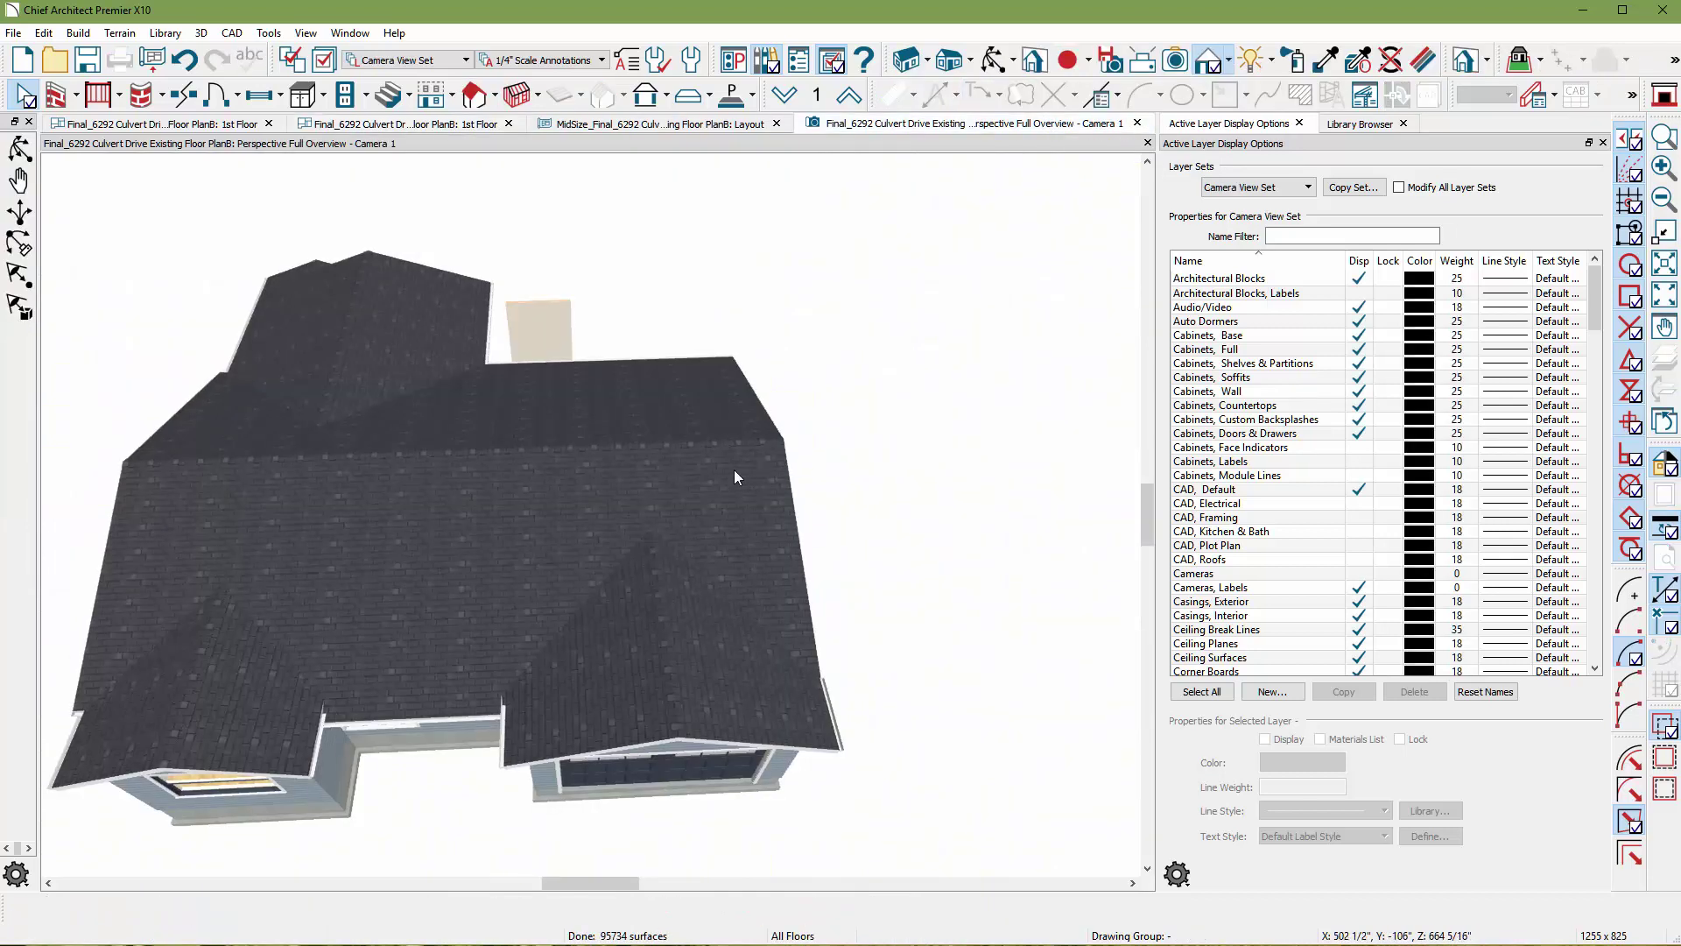